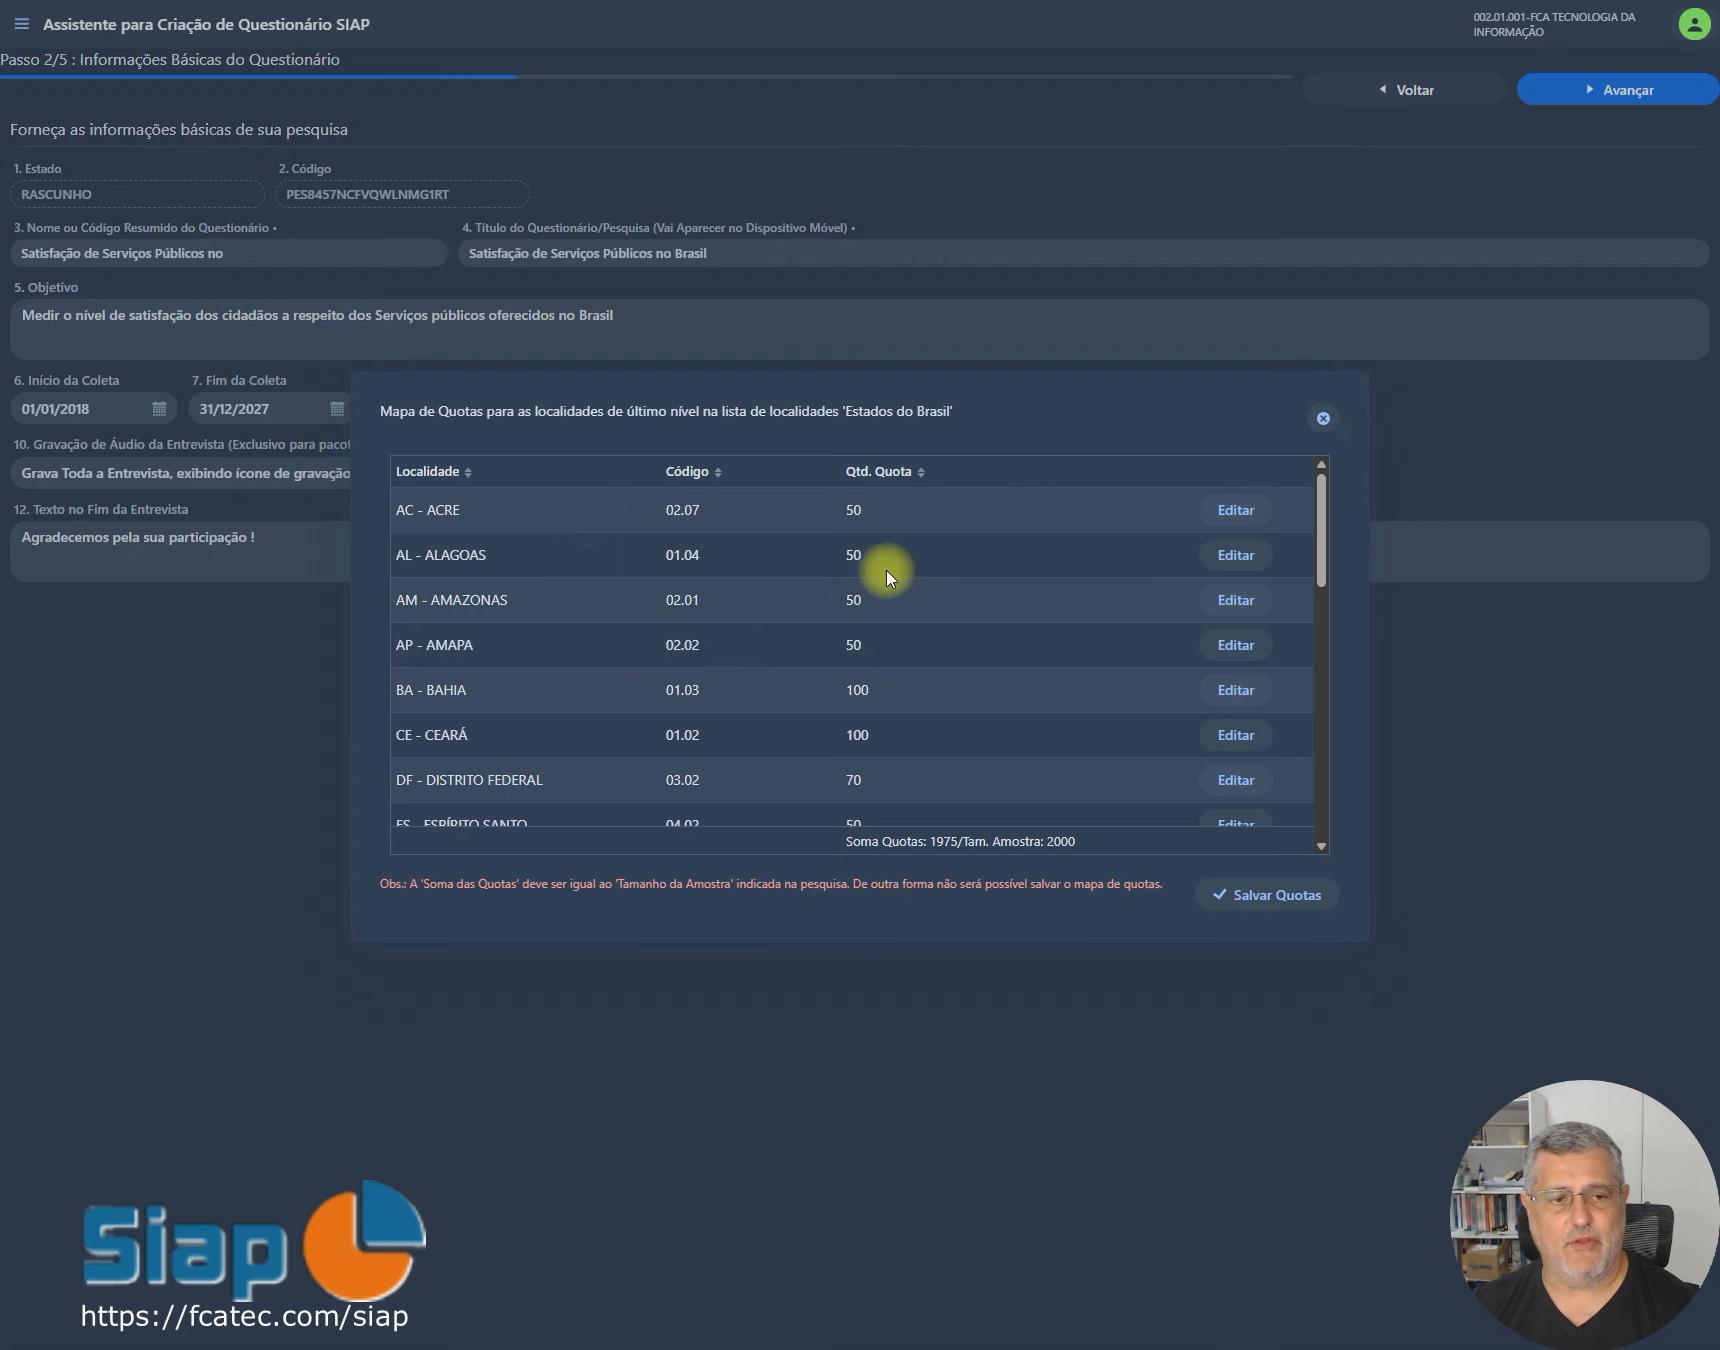
Step: Review the locality quotas for 'Estados do Brasil' and try to save the quota map
{"action": "scroll", "coordinate": [941, 567], "scroll_direction": "down", "scroll_amount": 10}
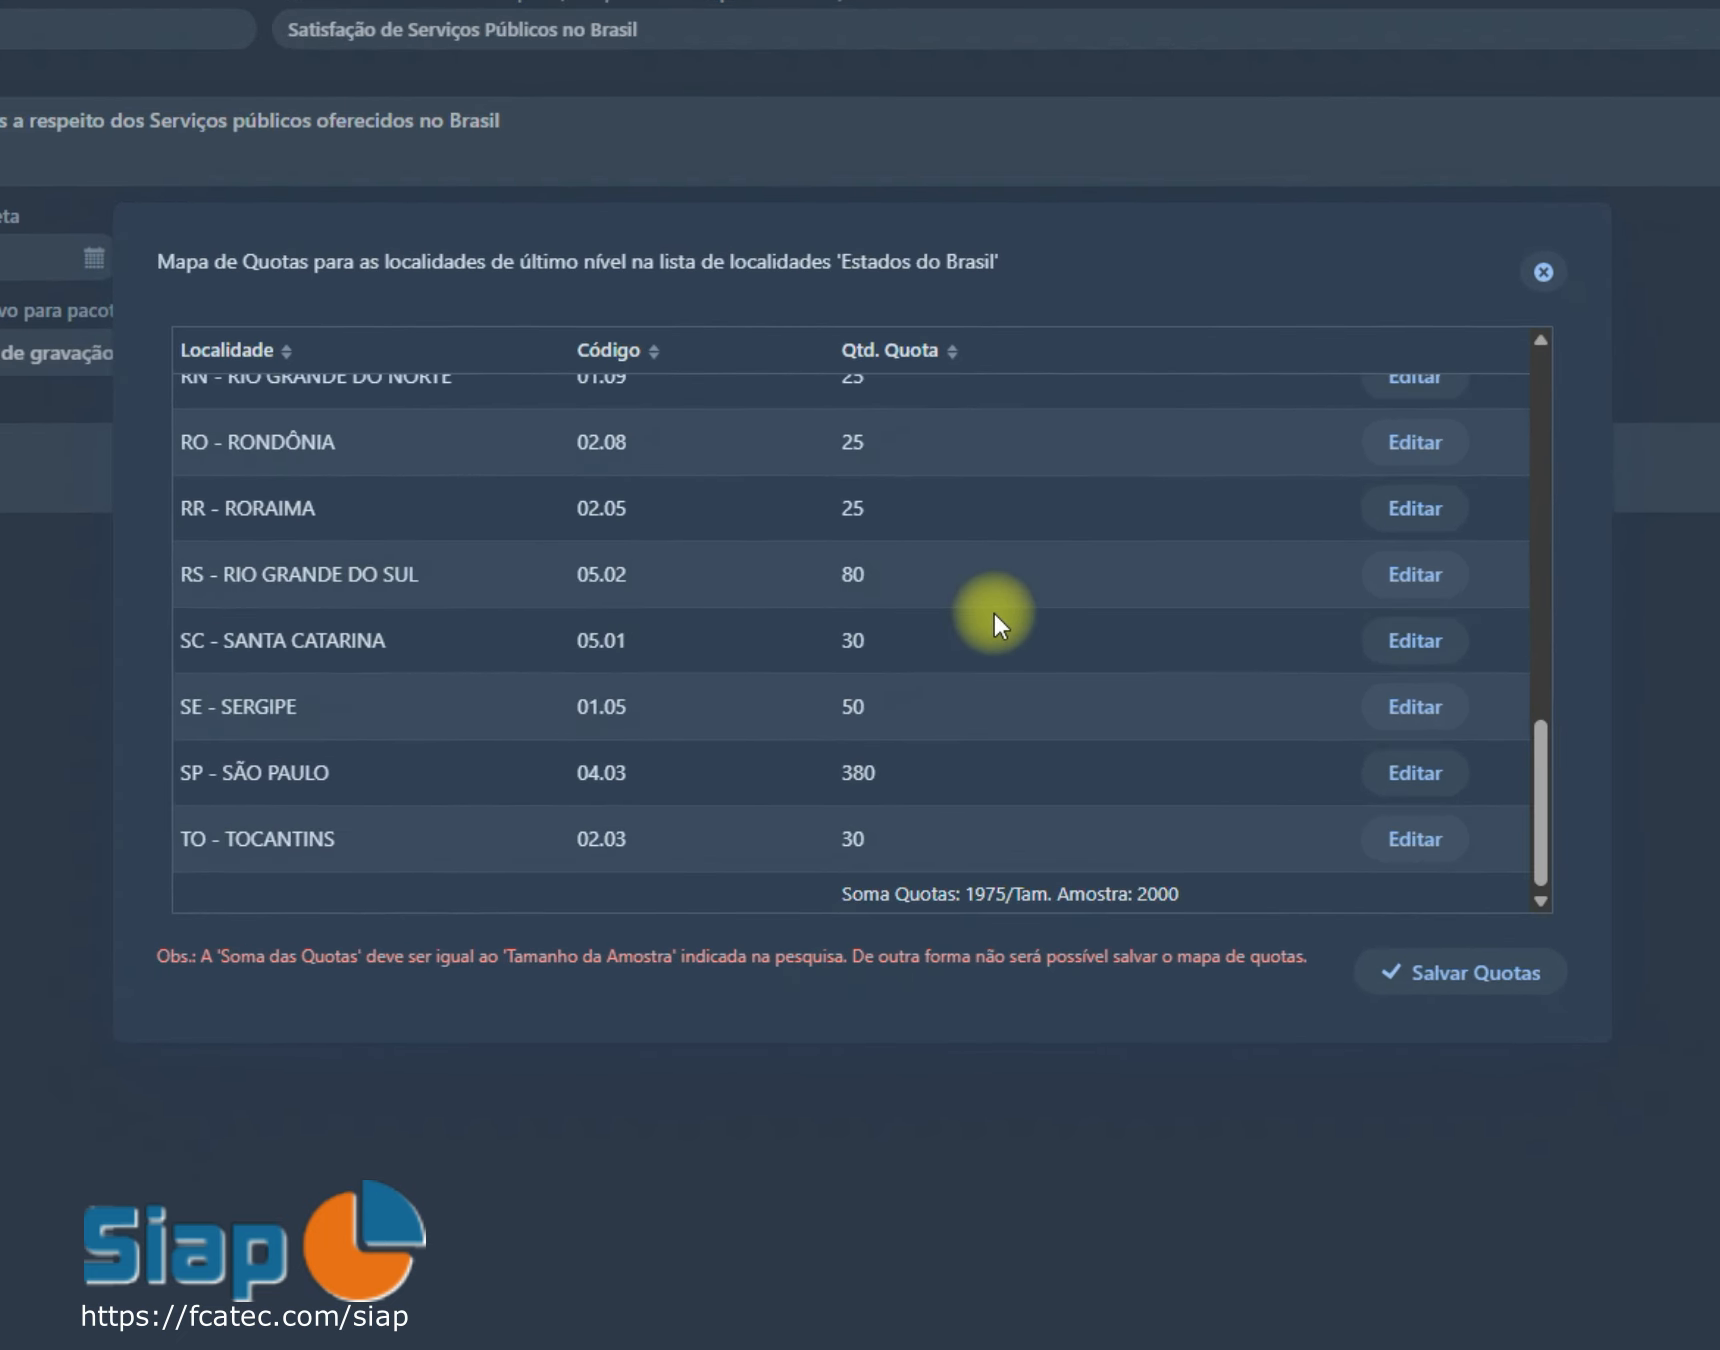
{"action": "scroll", "coordinate": [992, 611], "scroll_direction": "up", "scroll_amount": 10}
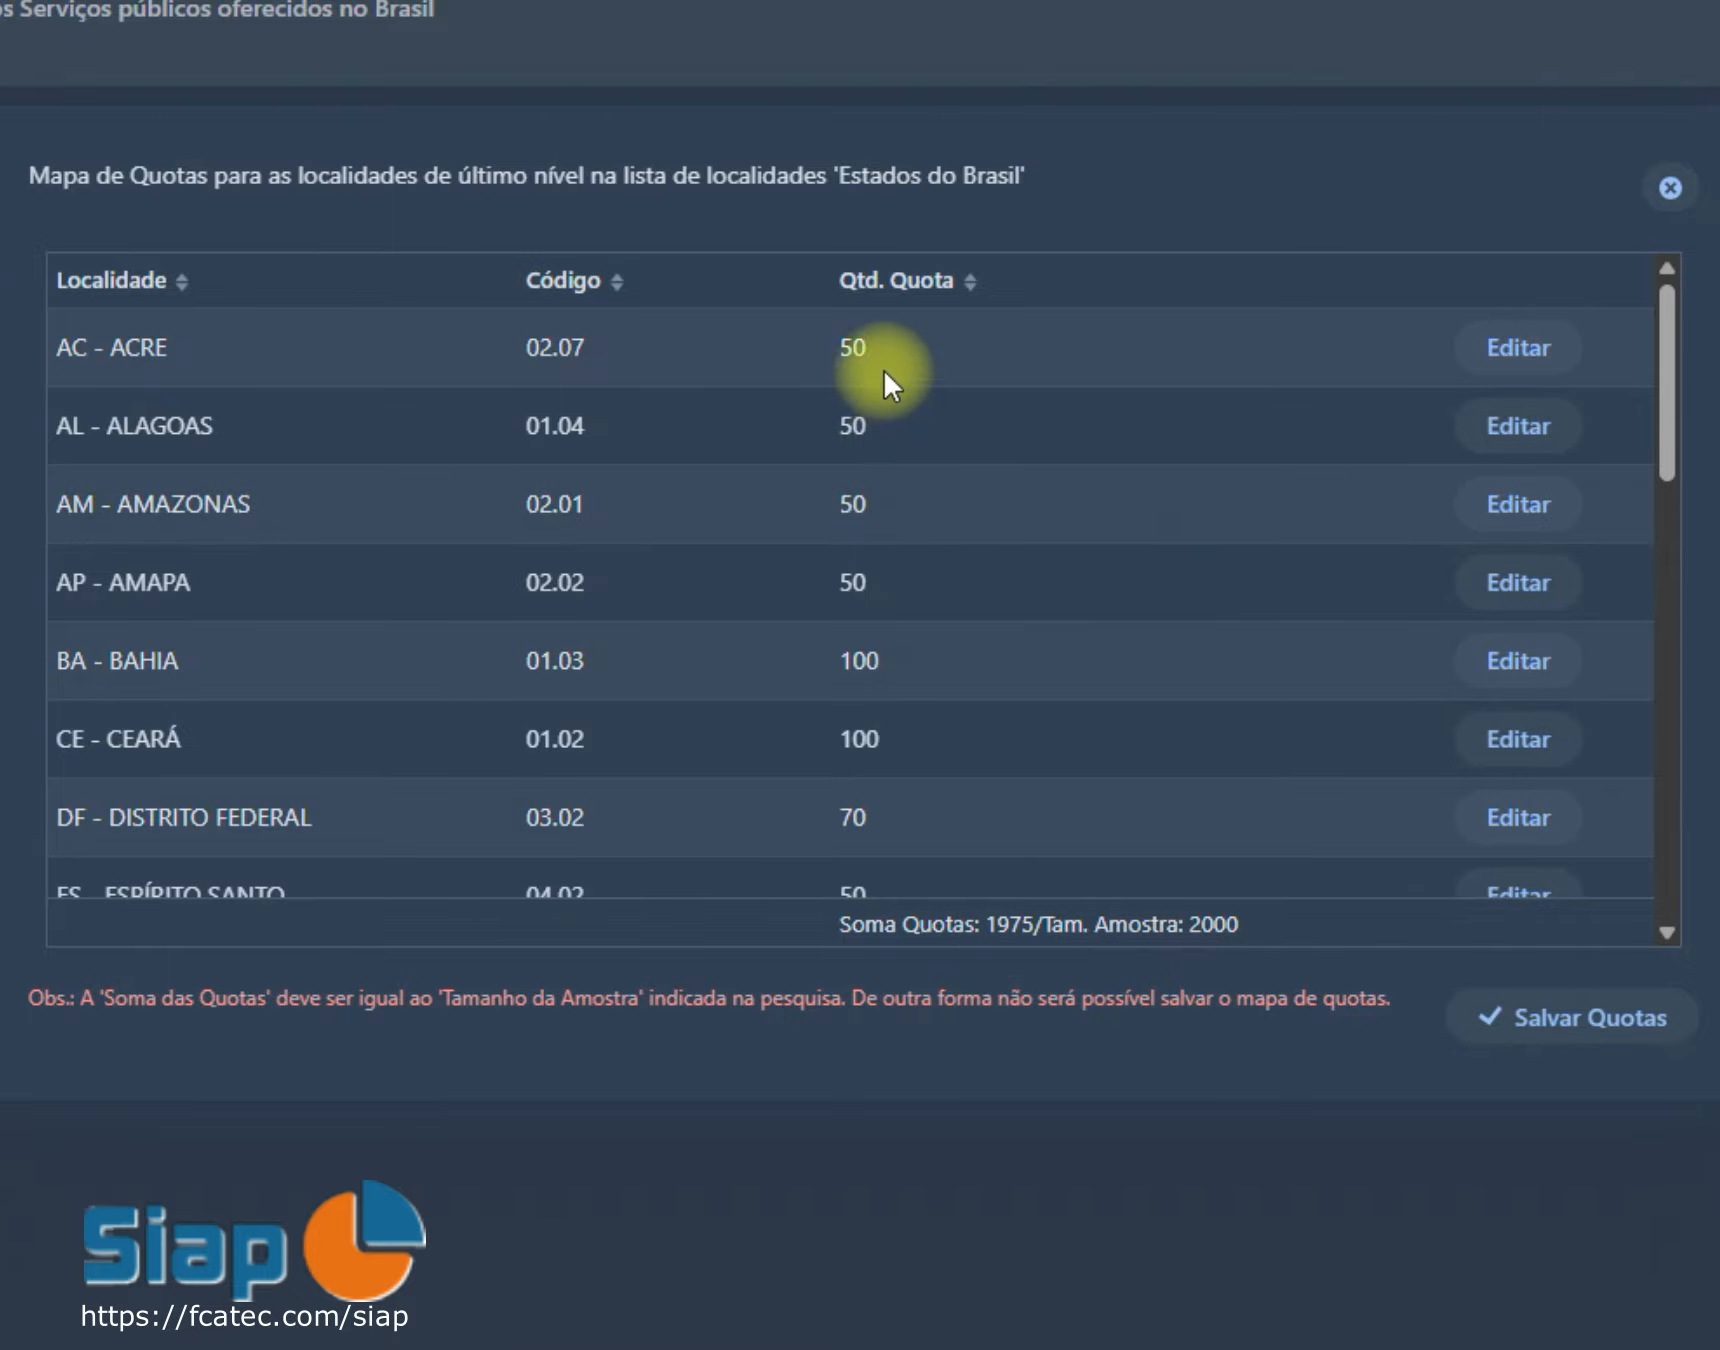
{"action": "scroll", "coordinate": [890, 554], "scroll_direction": "down", "scroll_amount": 15}
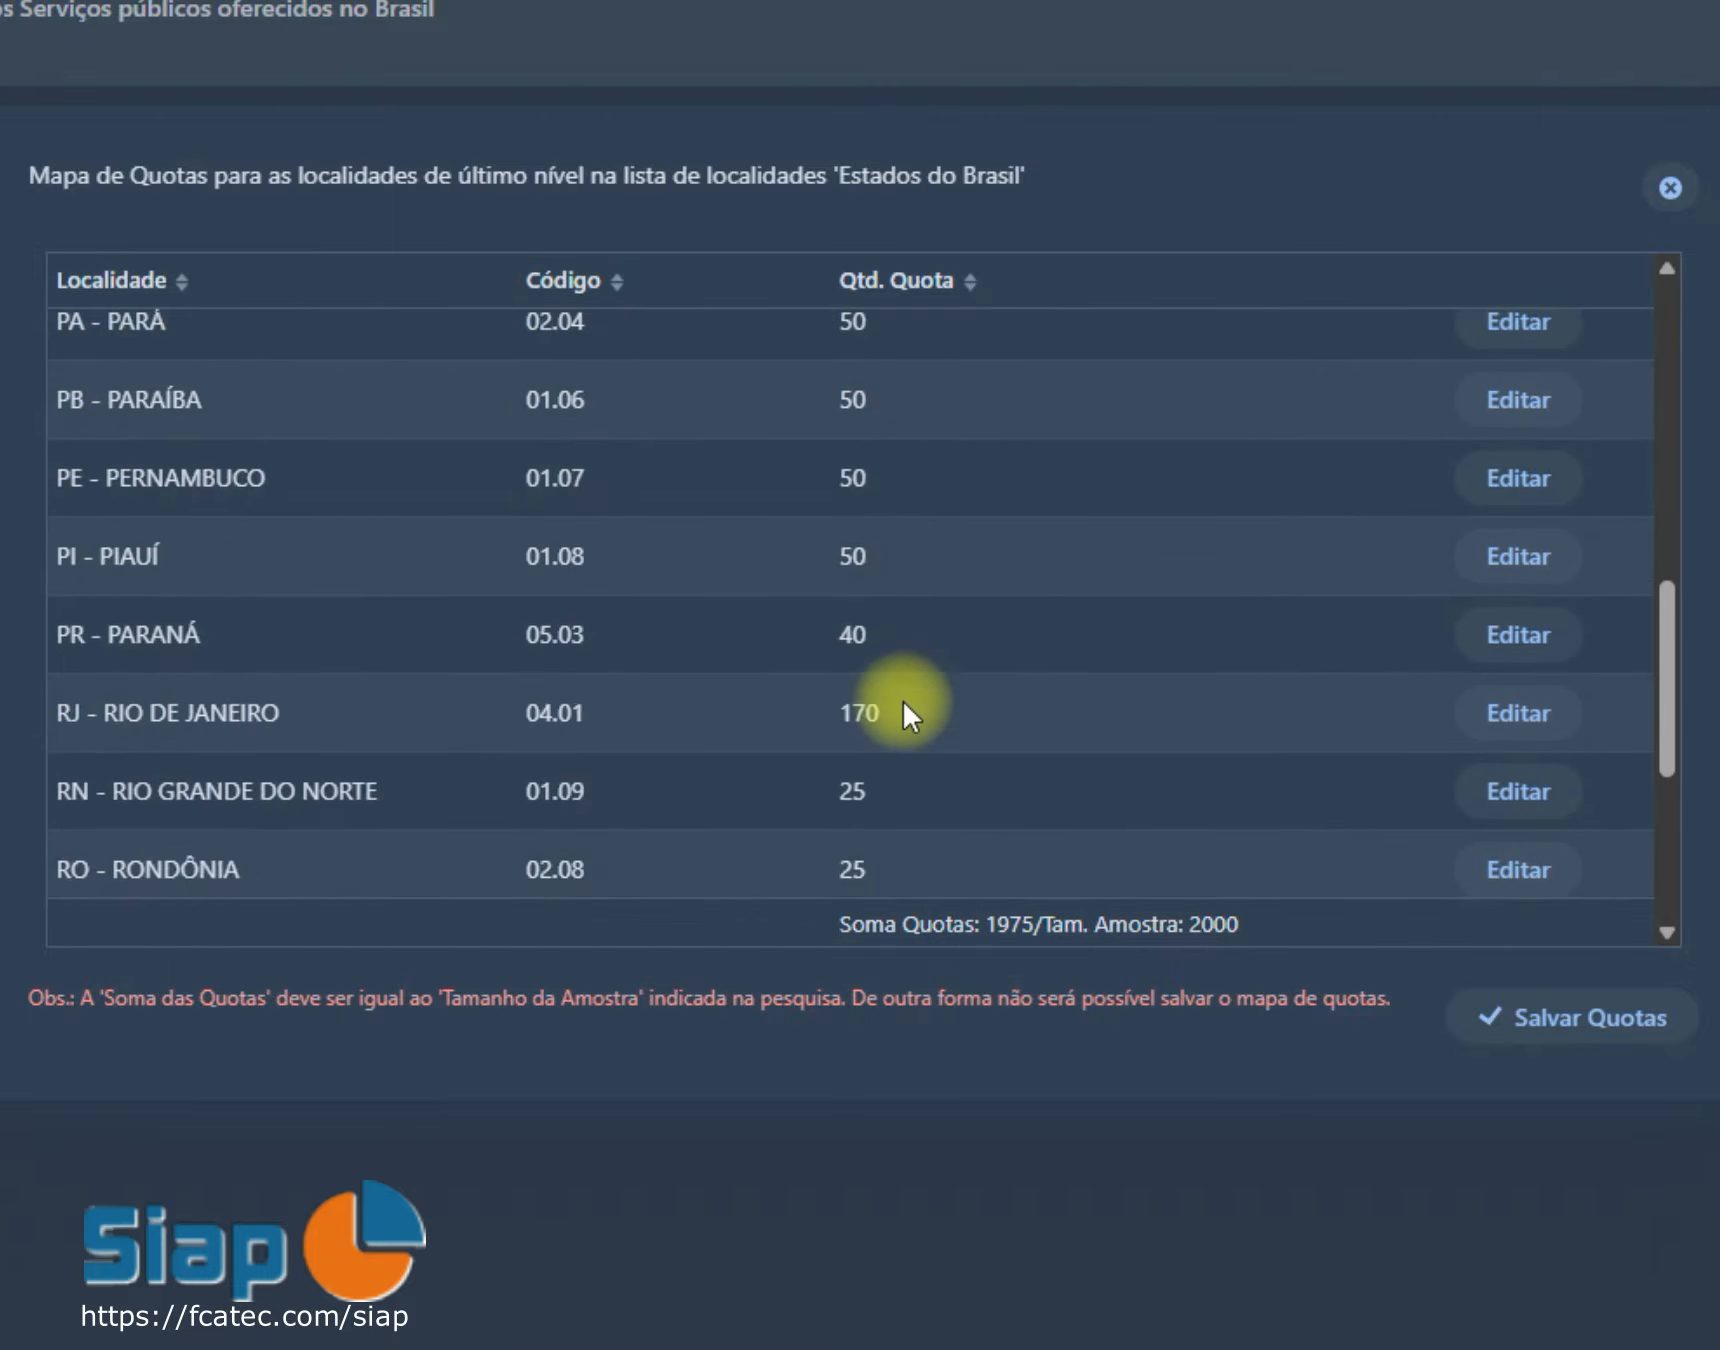
{"action": "scroll", "coordinate": [898, 540], "scroll_direction": "up", "scroll_amount": 15}
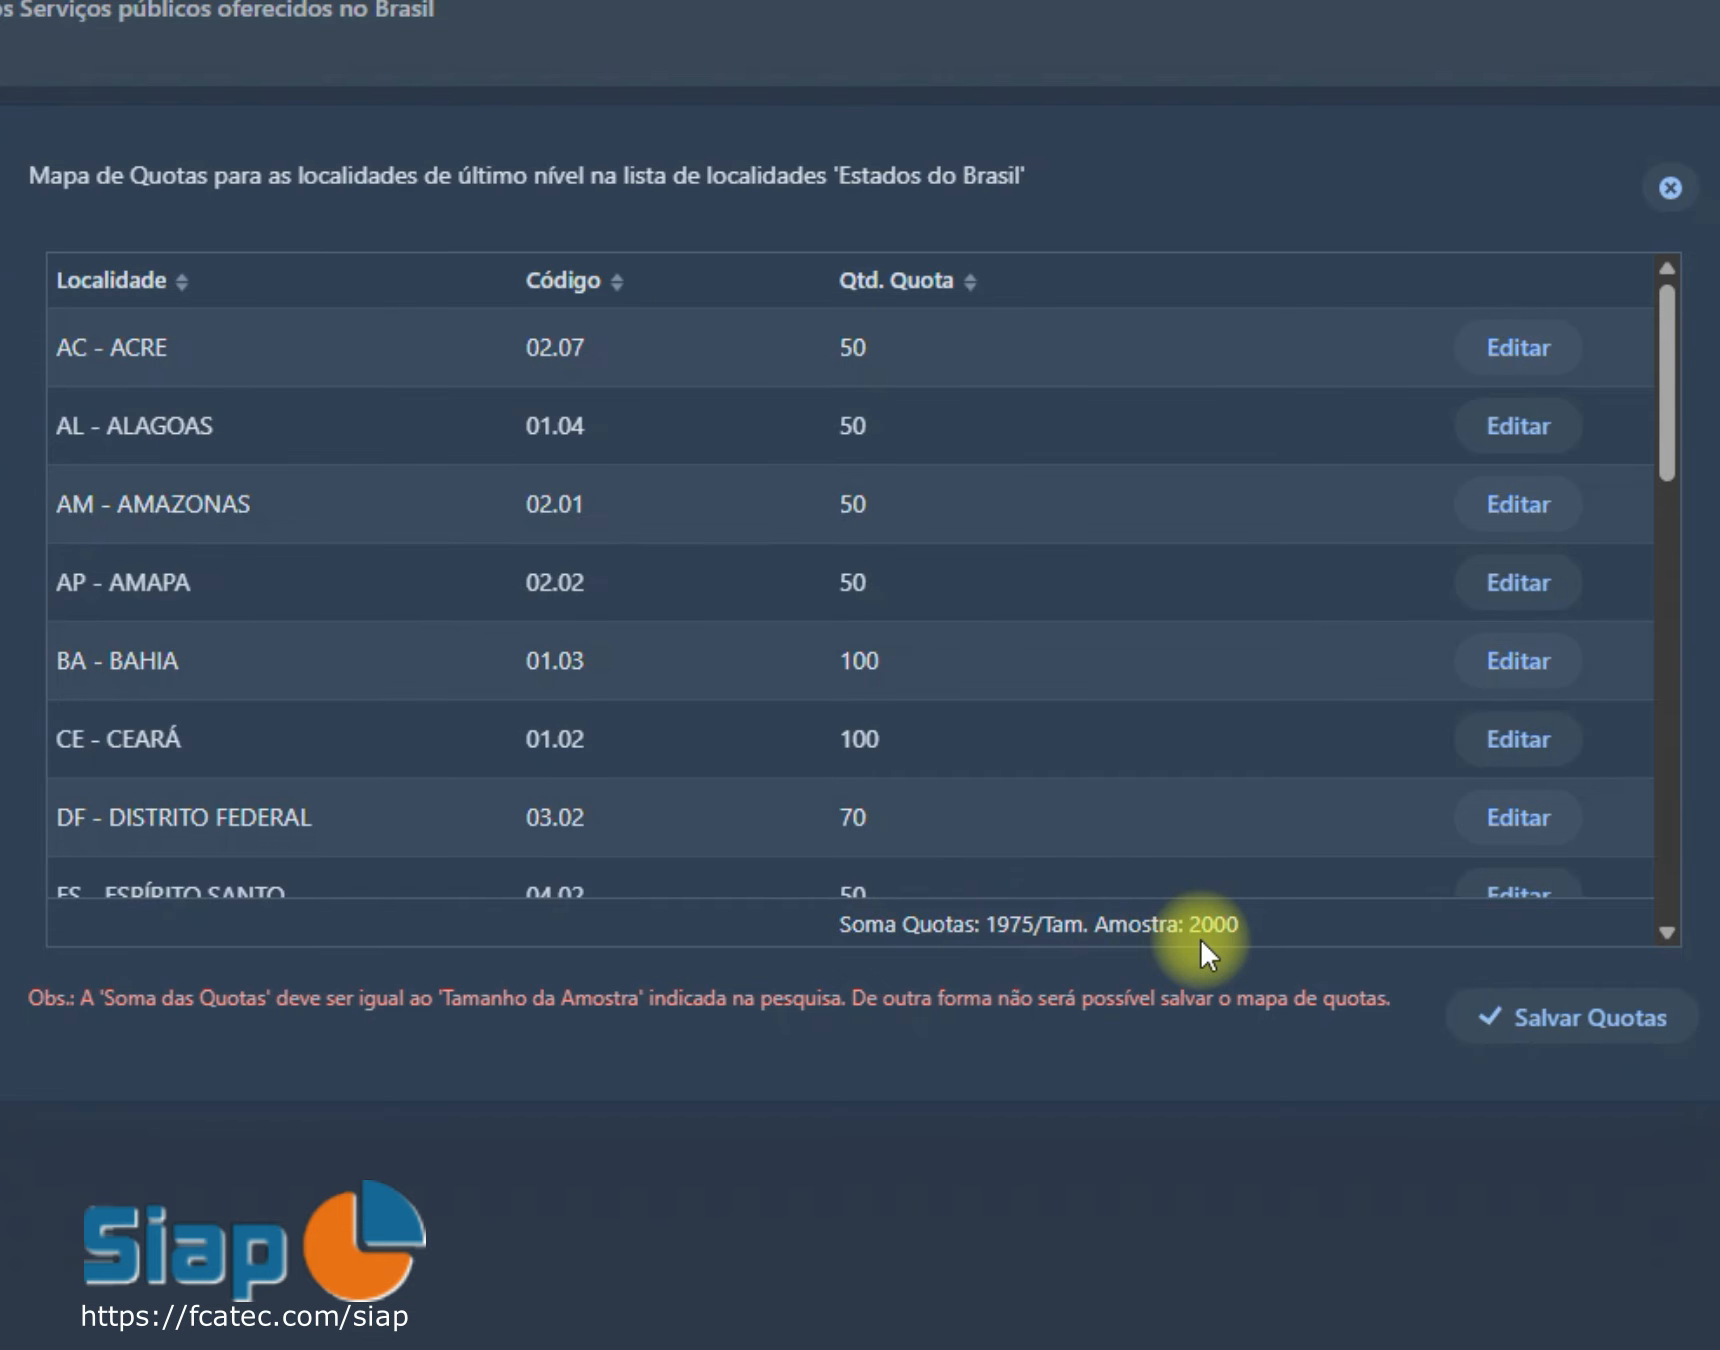
{"action": "left_click", "coordinate": [1595, 1020]}
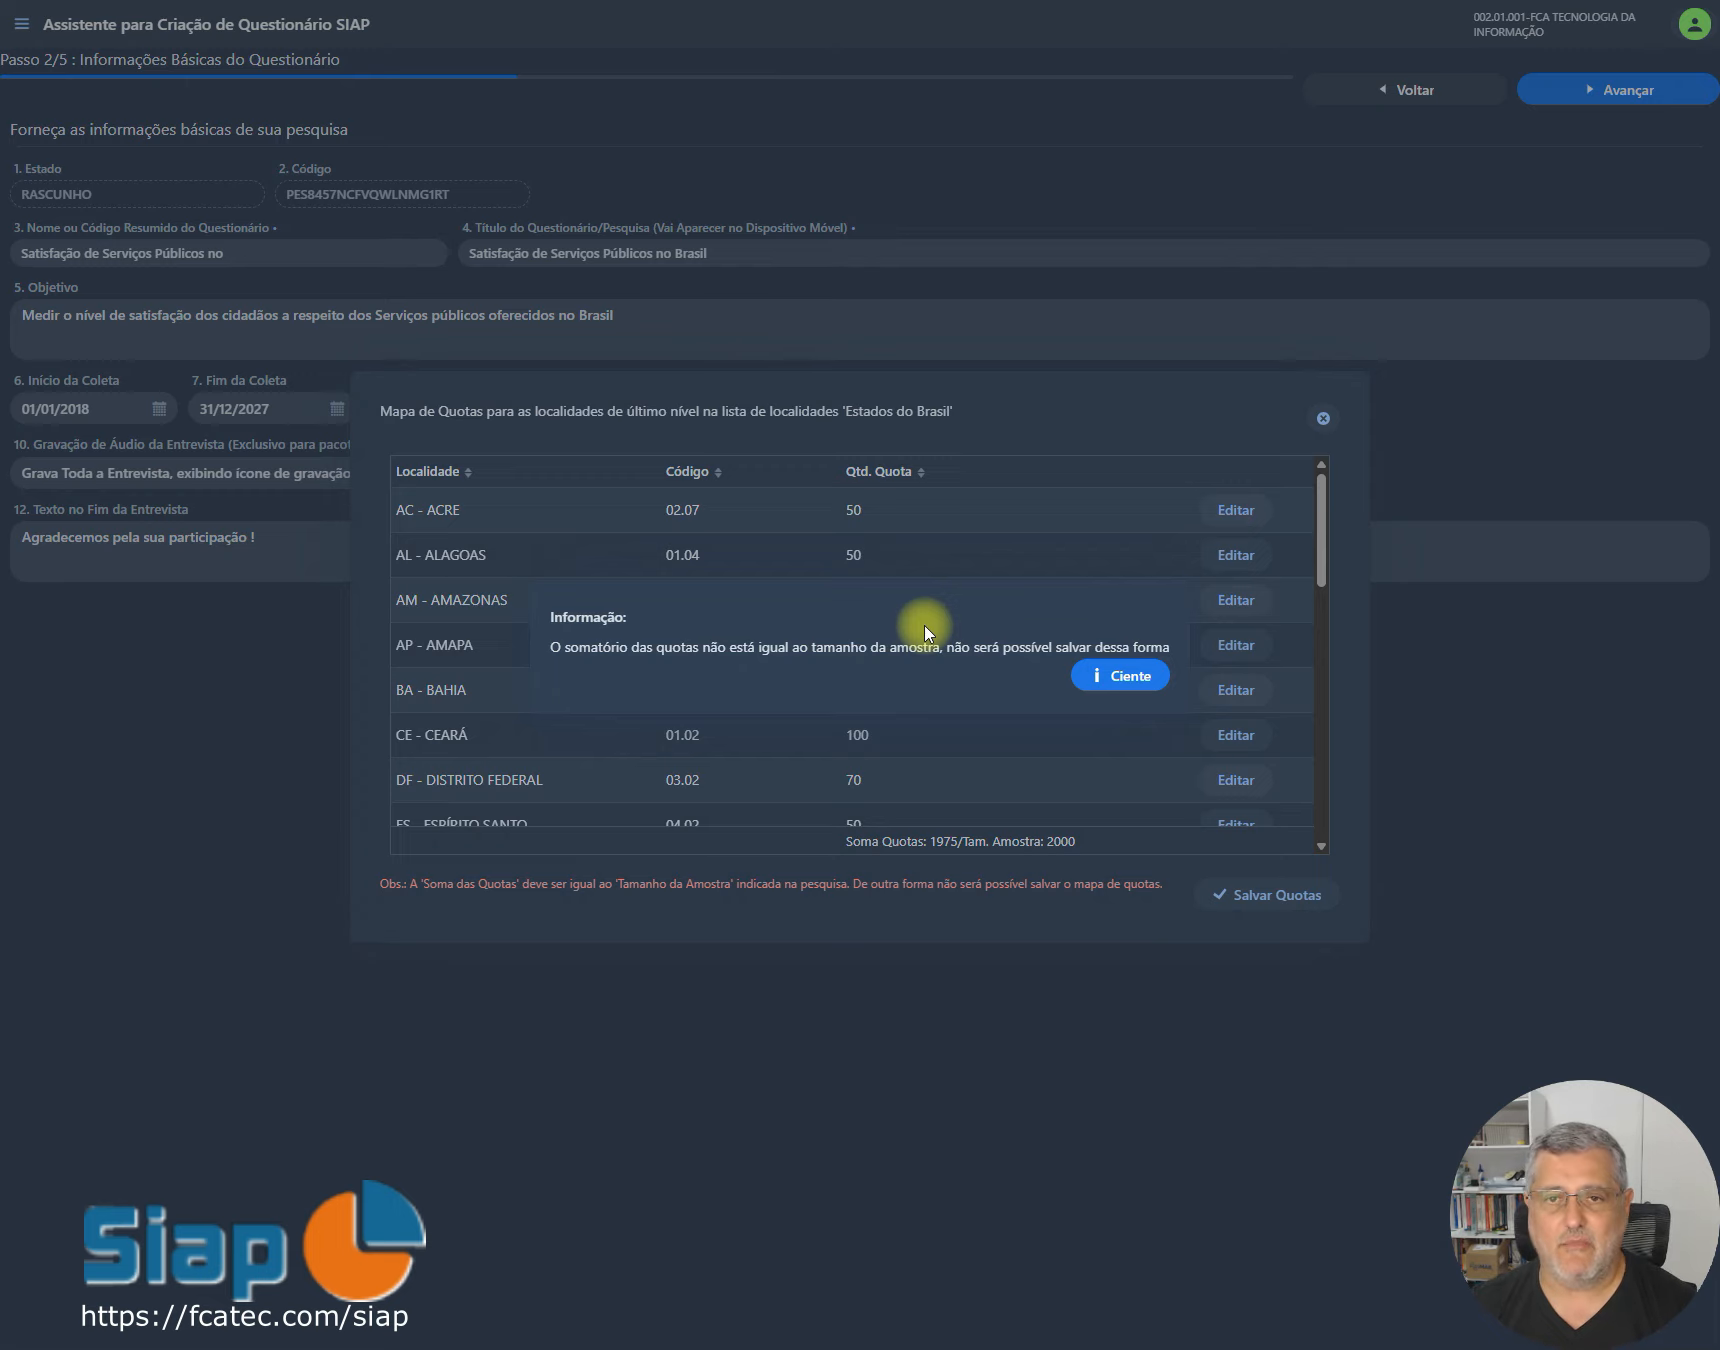
{"action": "left_click", "coordinate": [1112, 672]}
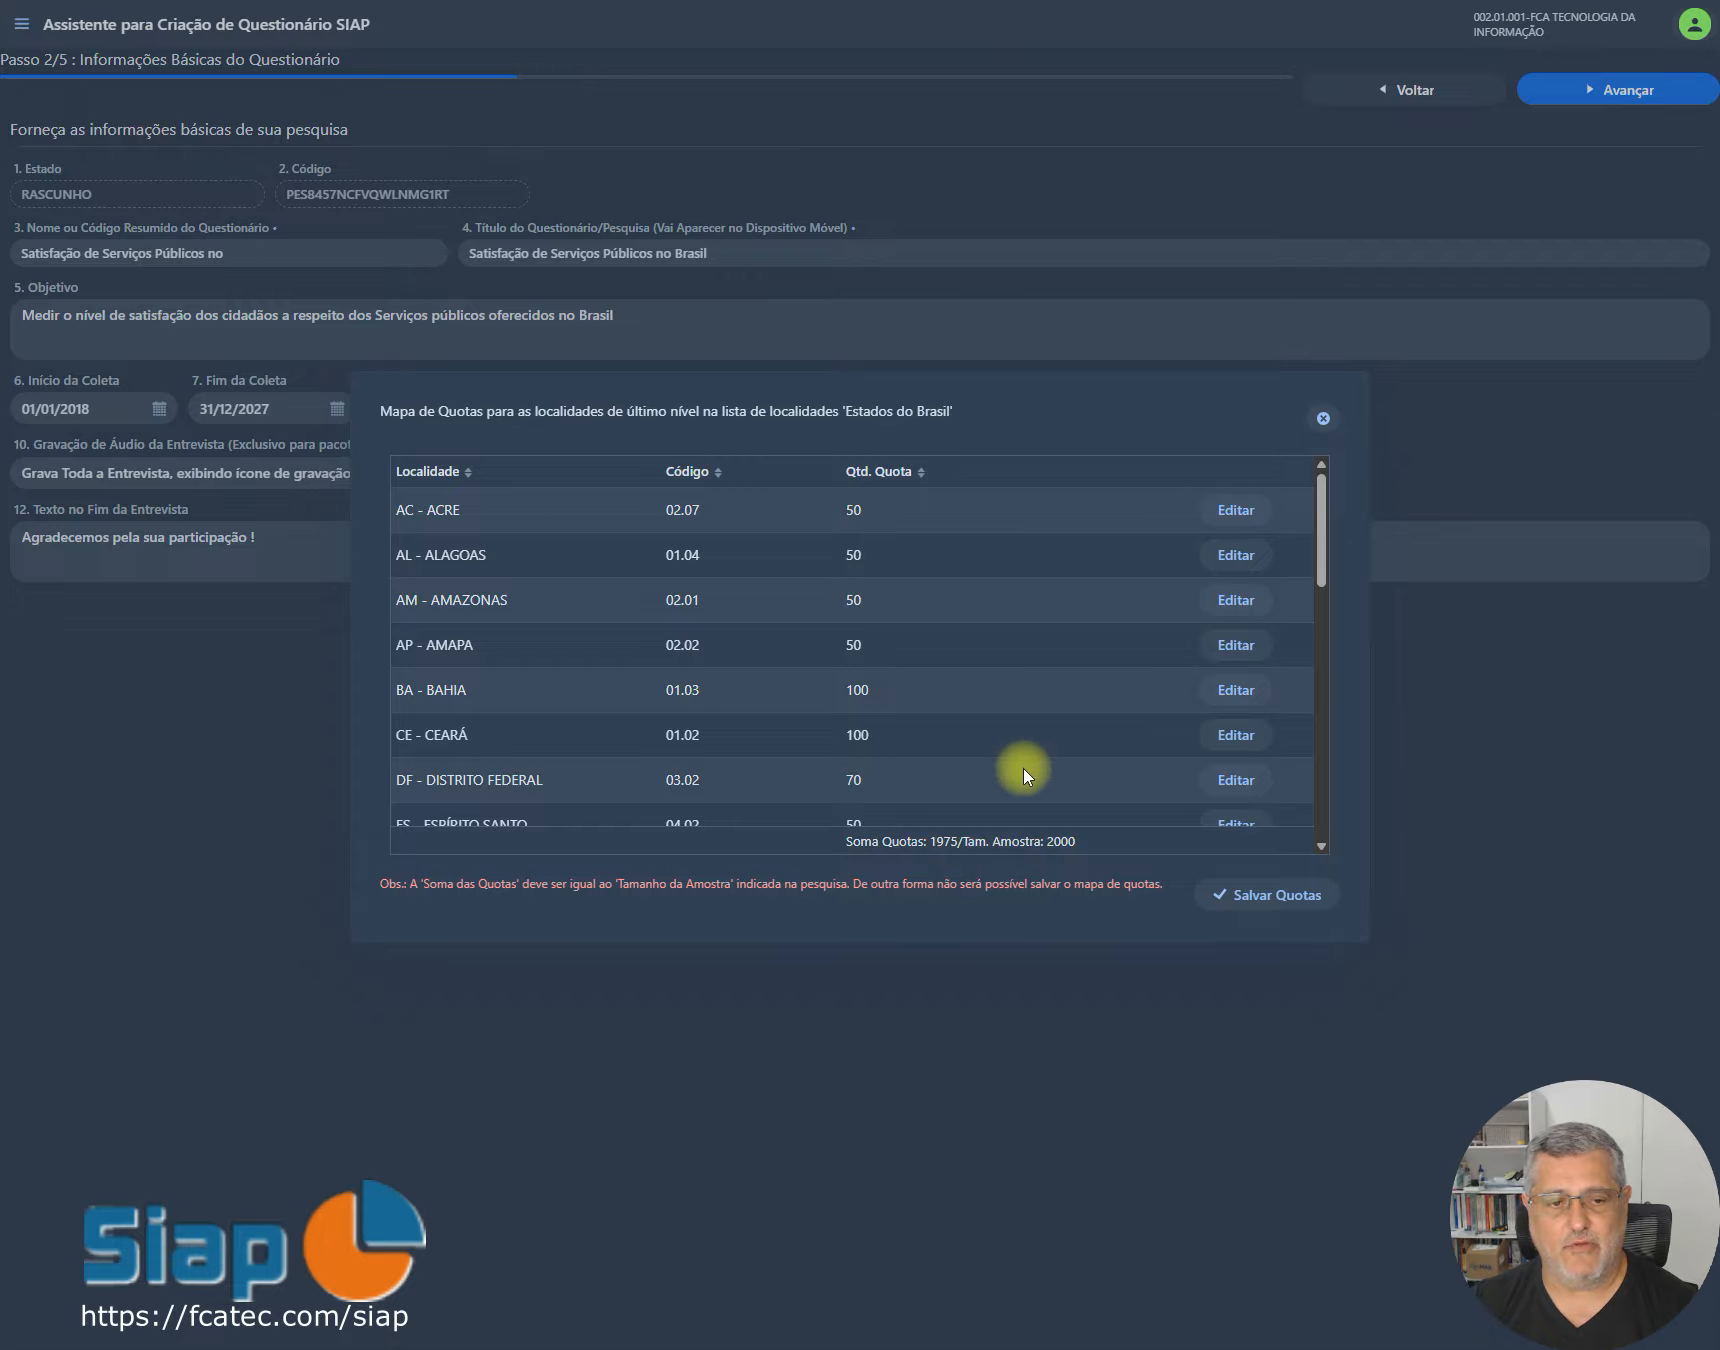
Step: Set the quota for RN - Rio Grande do Norte to 50 and save the locality quota map
{"action": "scroll", "coordinate": [1063, 735], "scroll_direction": "down", "scroll_amount": 7}
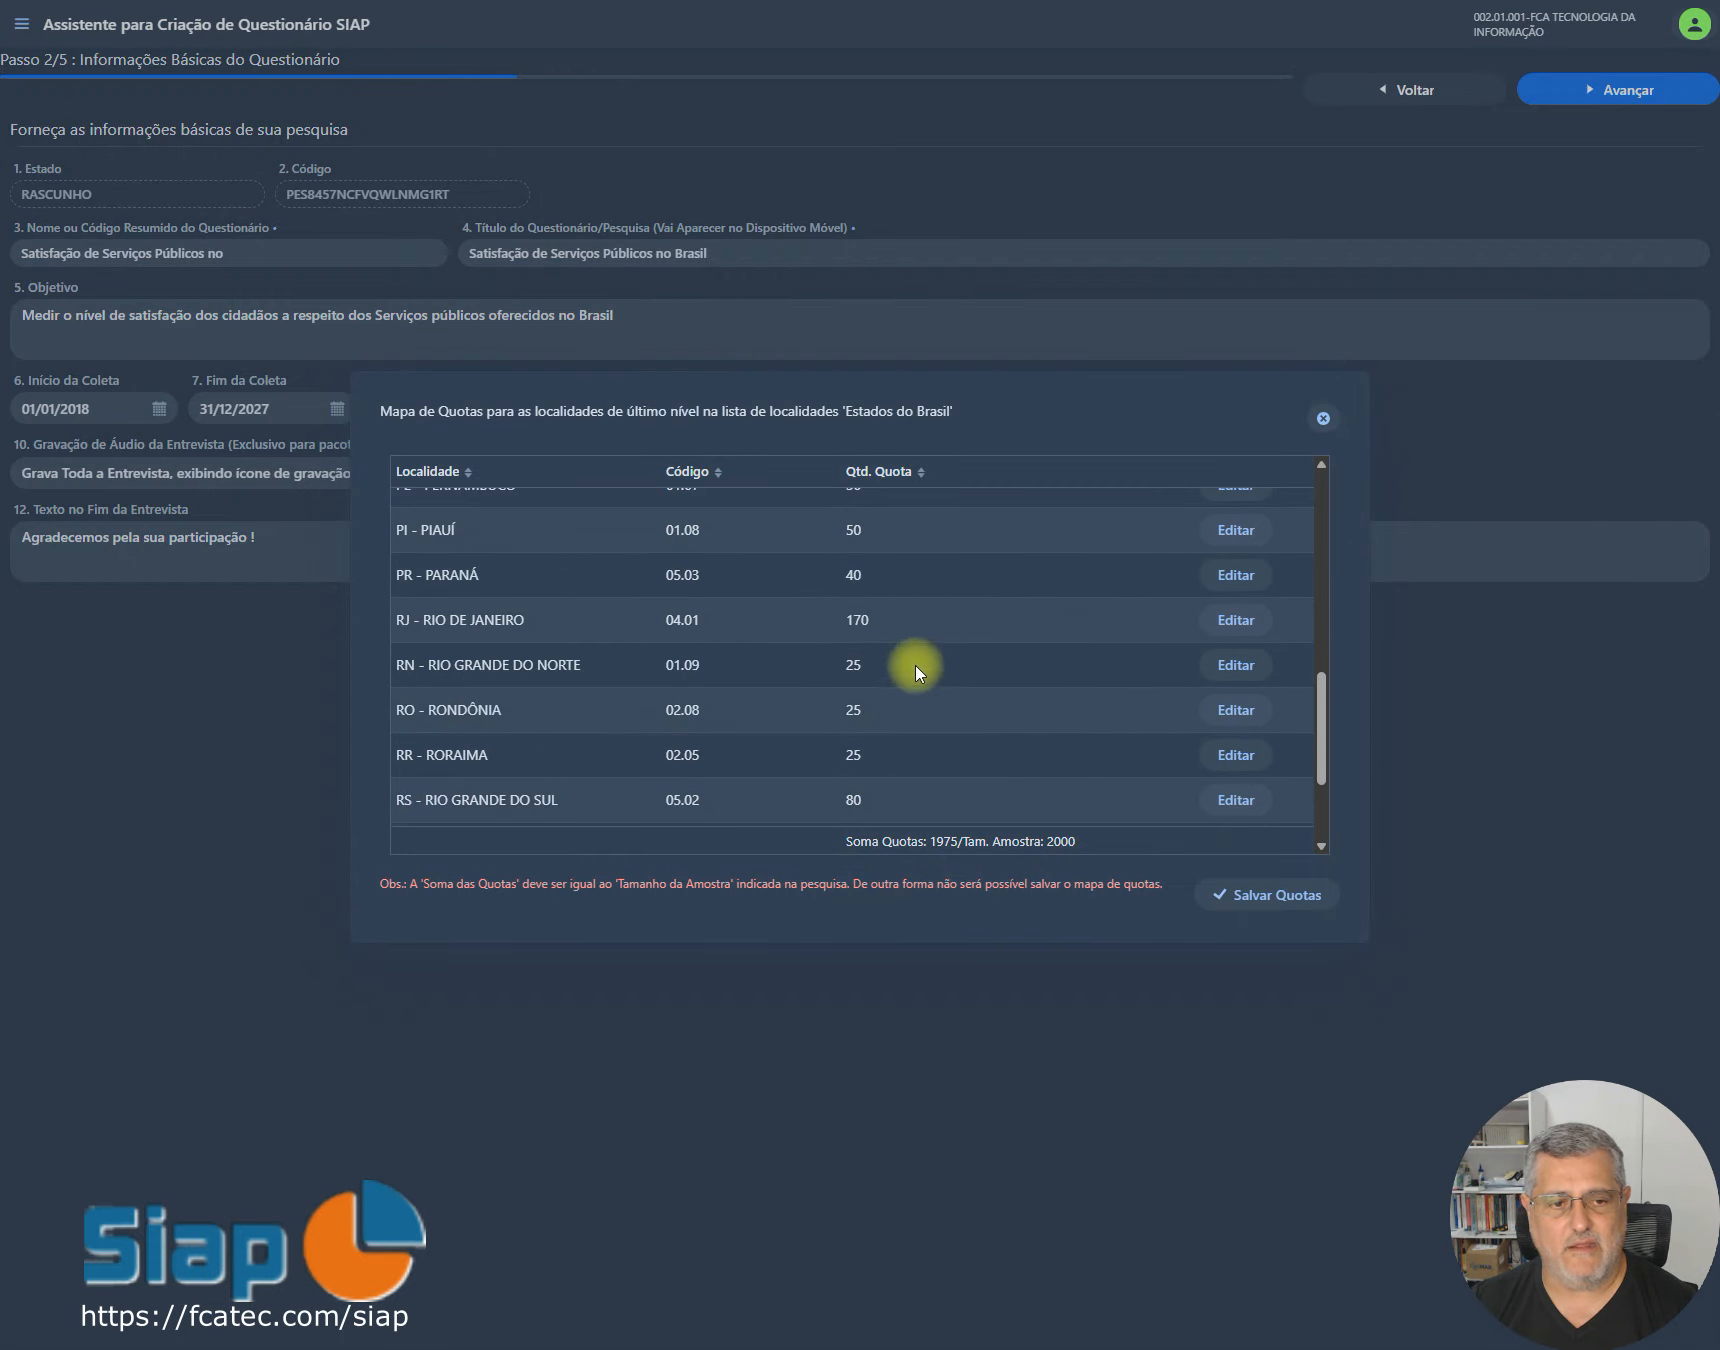
{"action": "left_click", "coordinate": [1229, 666]}
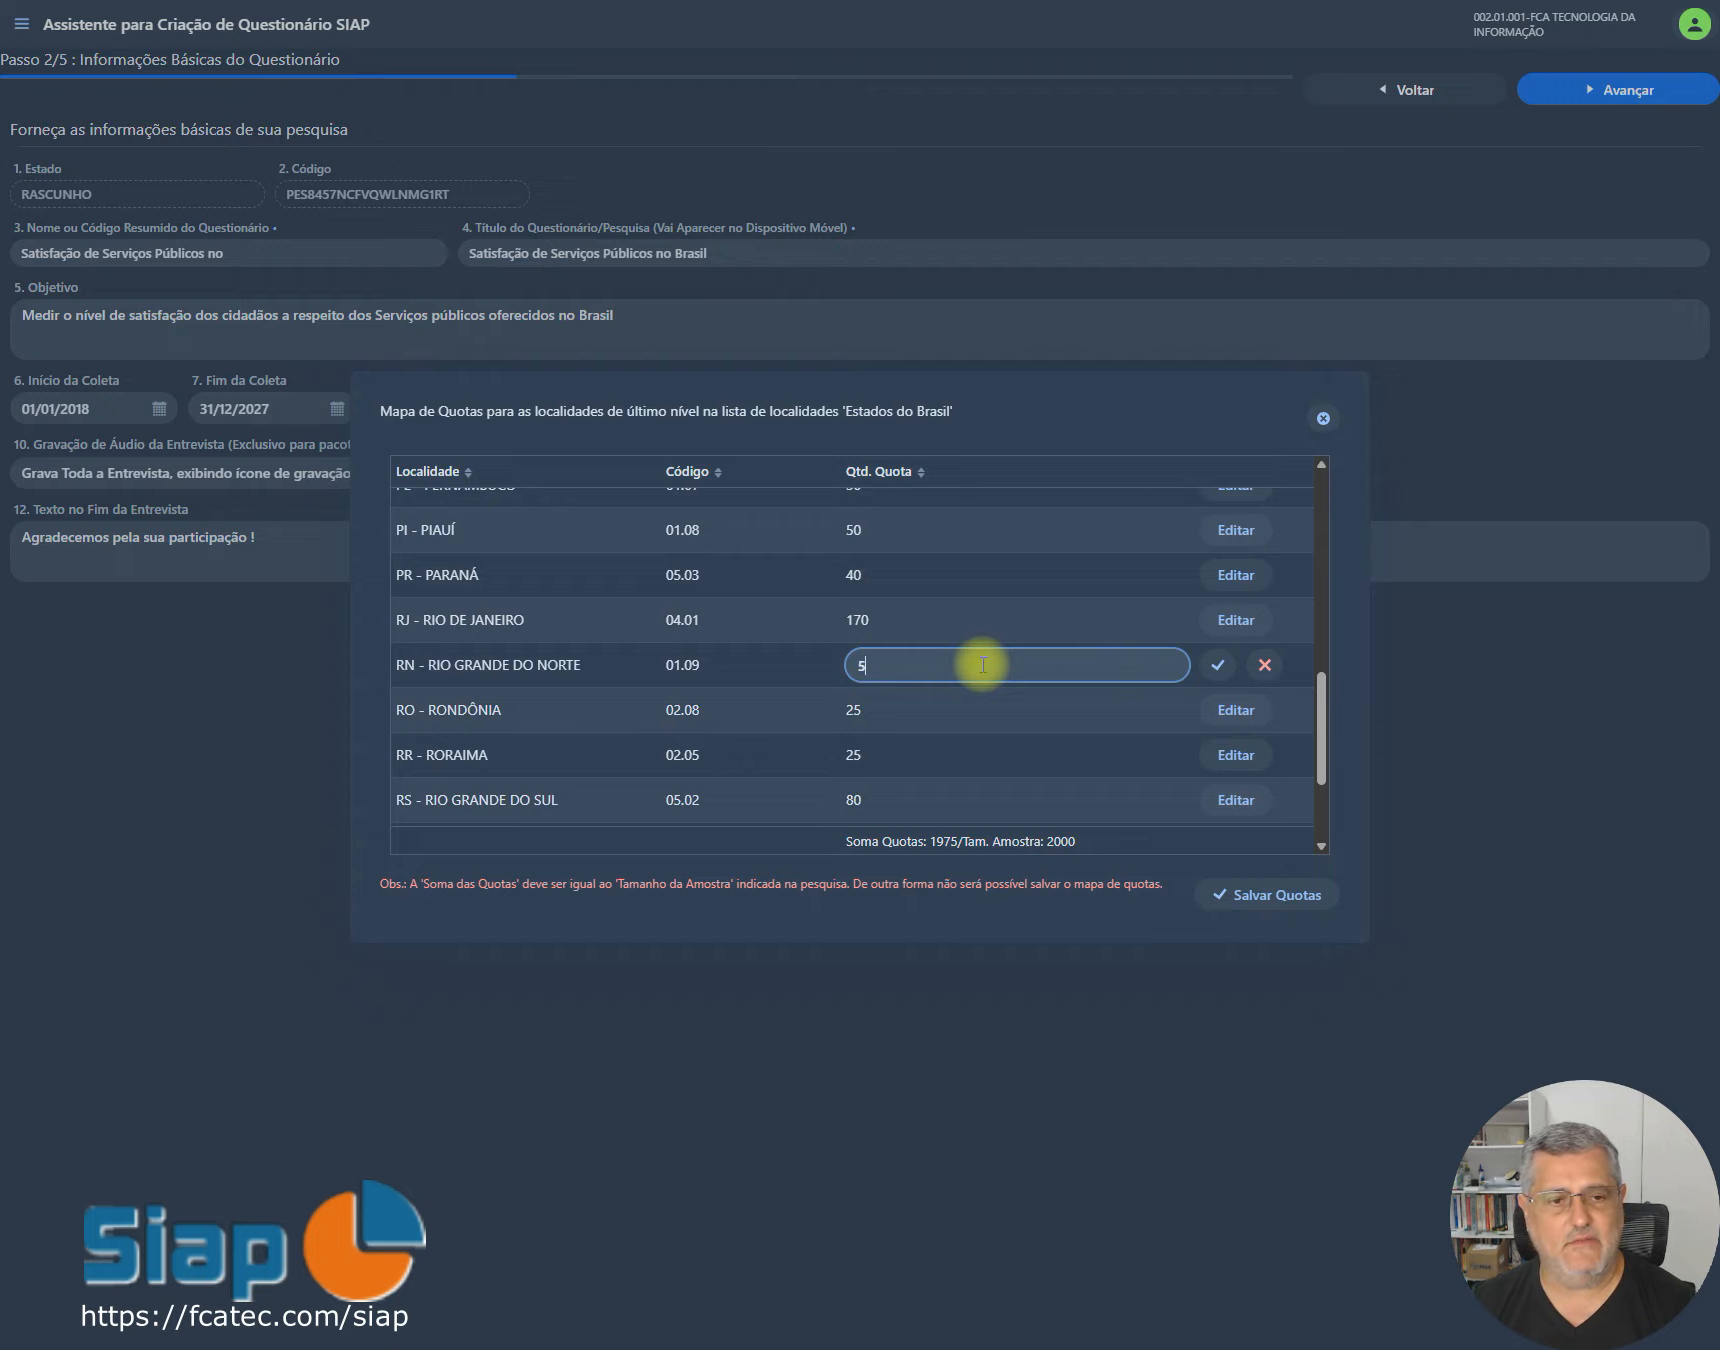
{"action": "left_click", "coordinate": [1217, 665]}
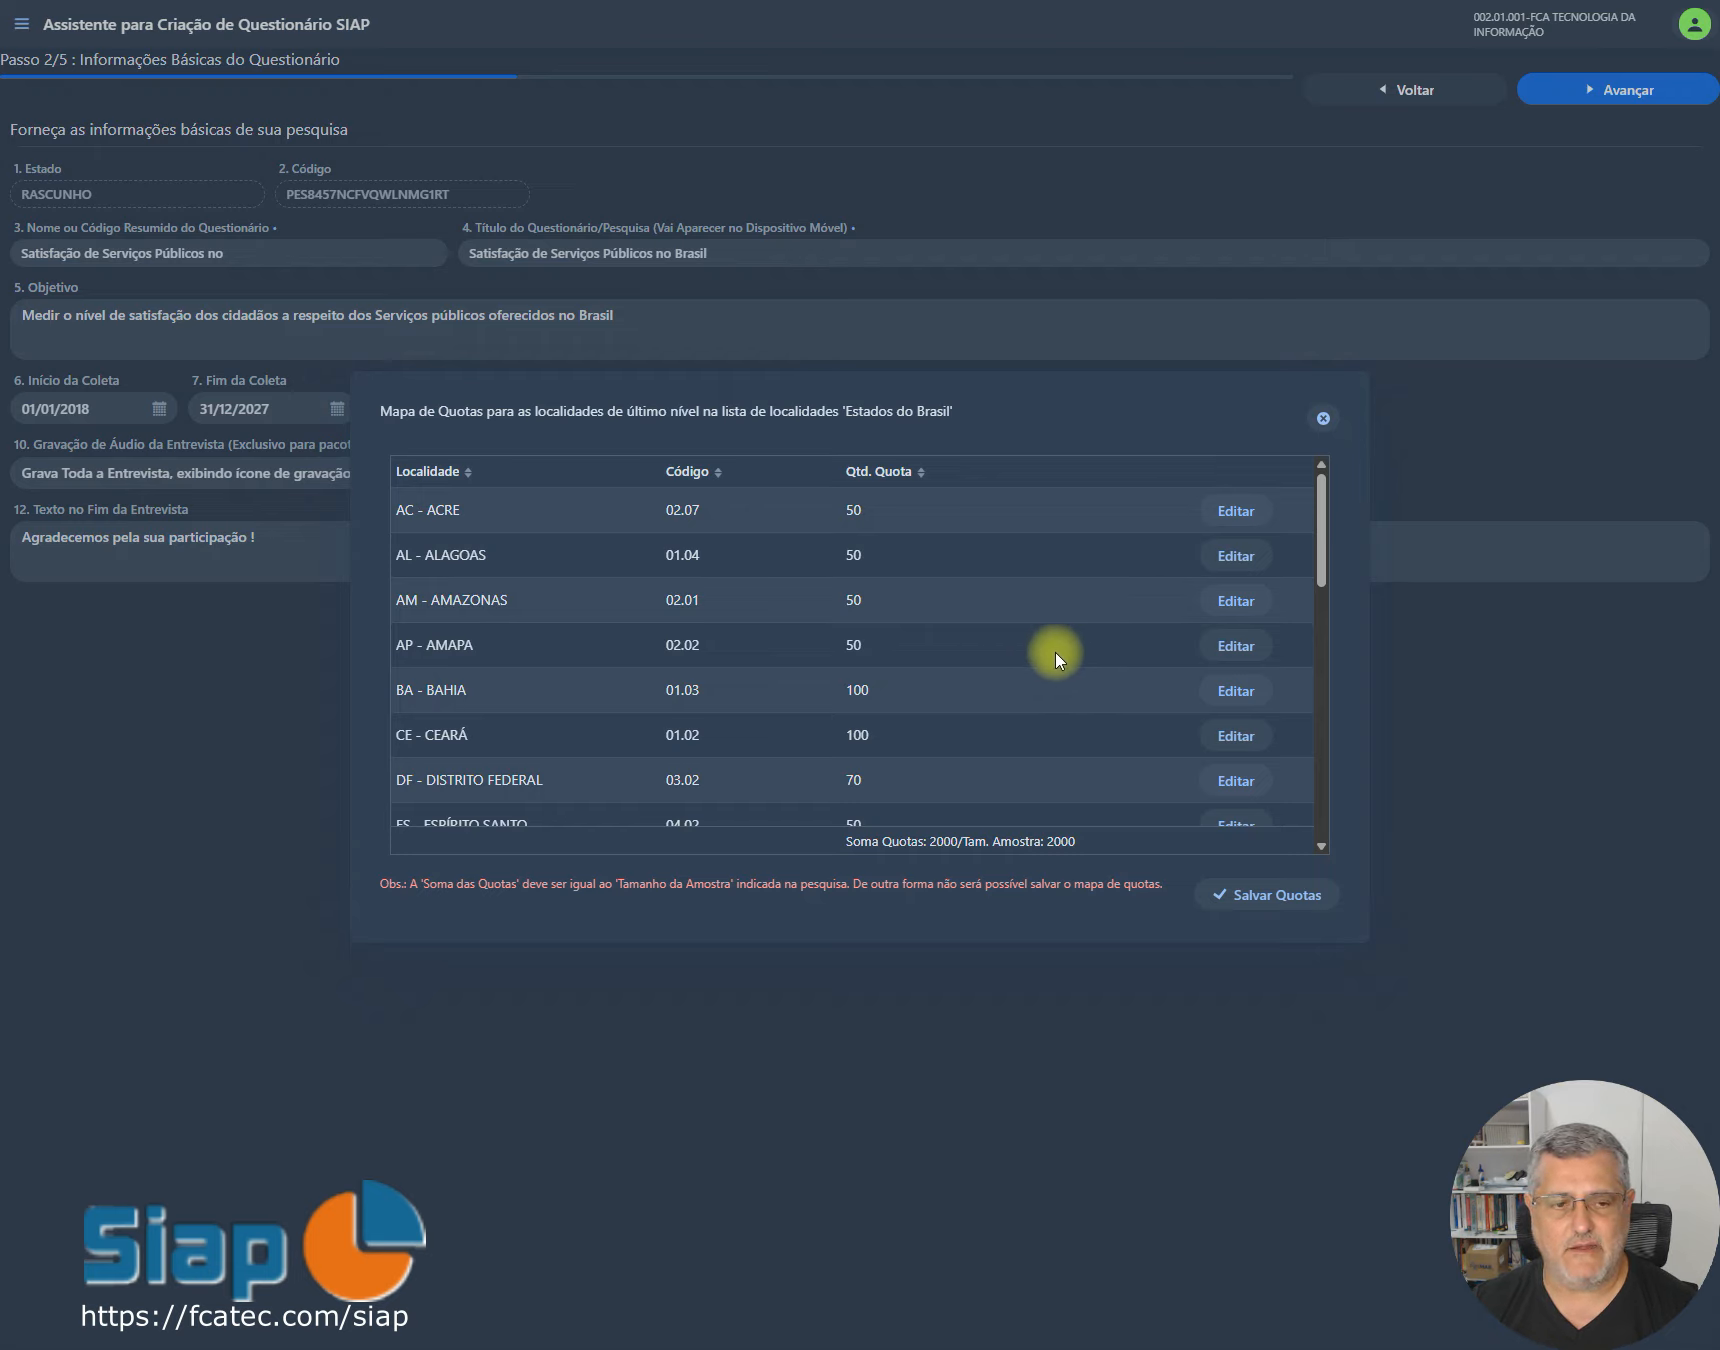
{"action": "left_click", "coordinate": [1214, 648]}
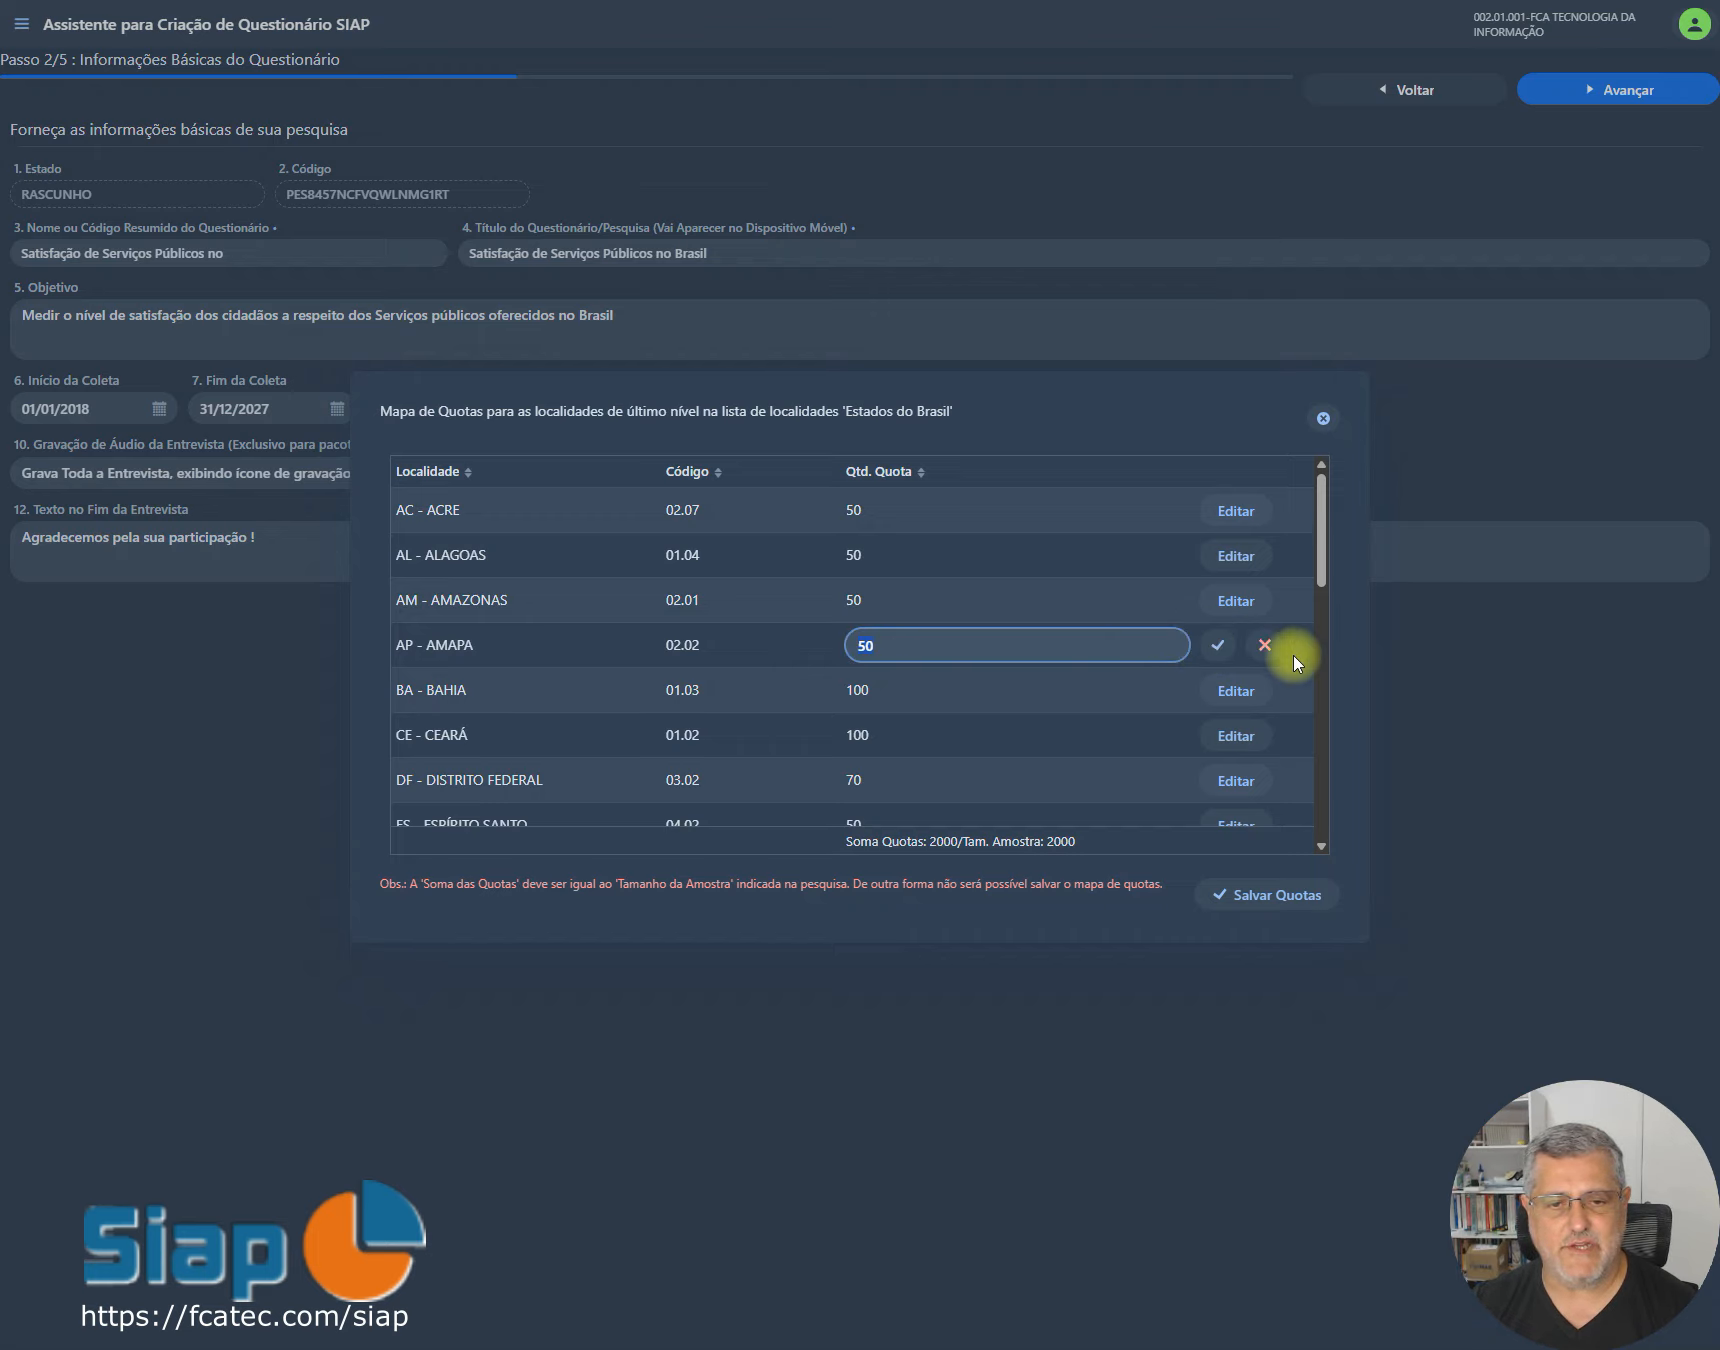
{"action": "left_click", "coordinate": [1264, 645]}
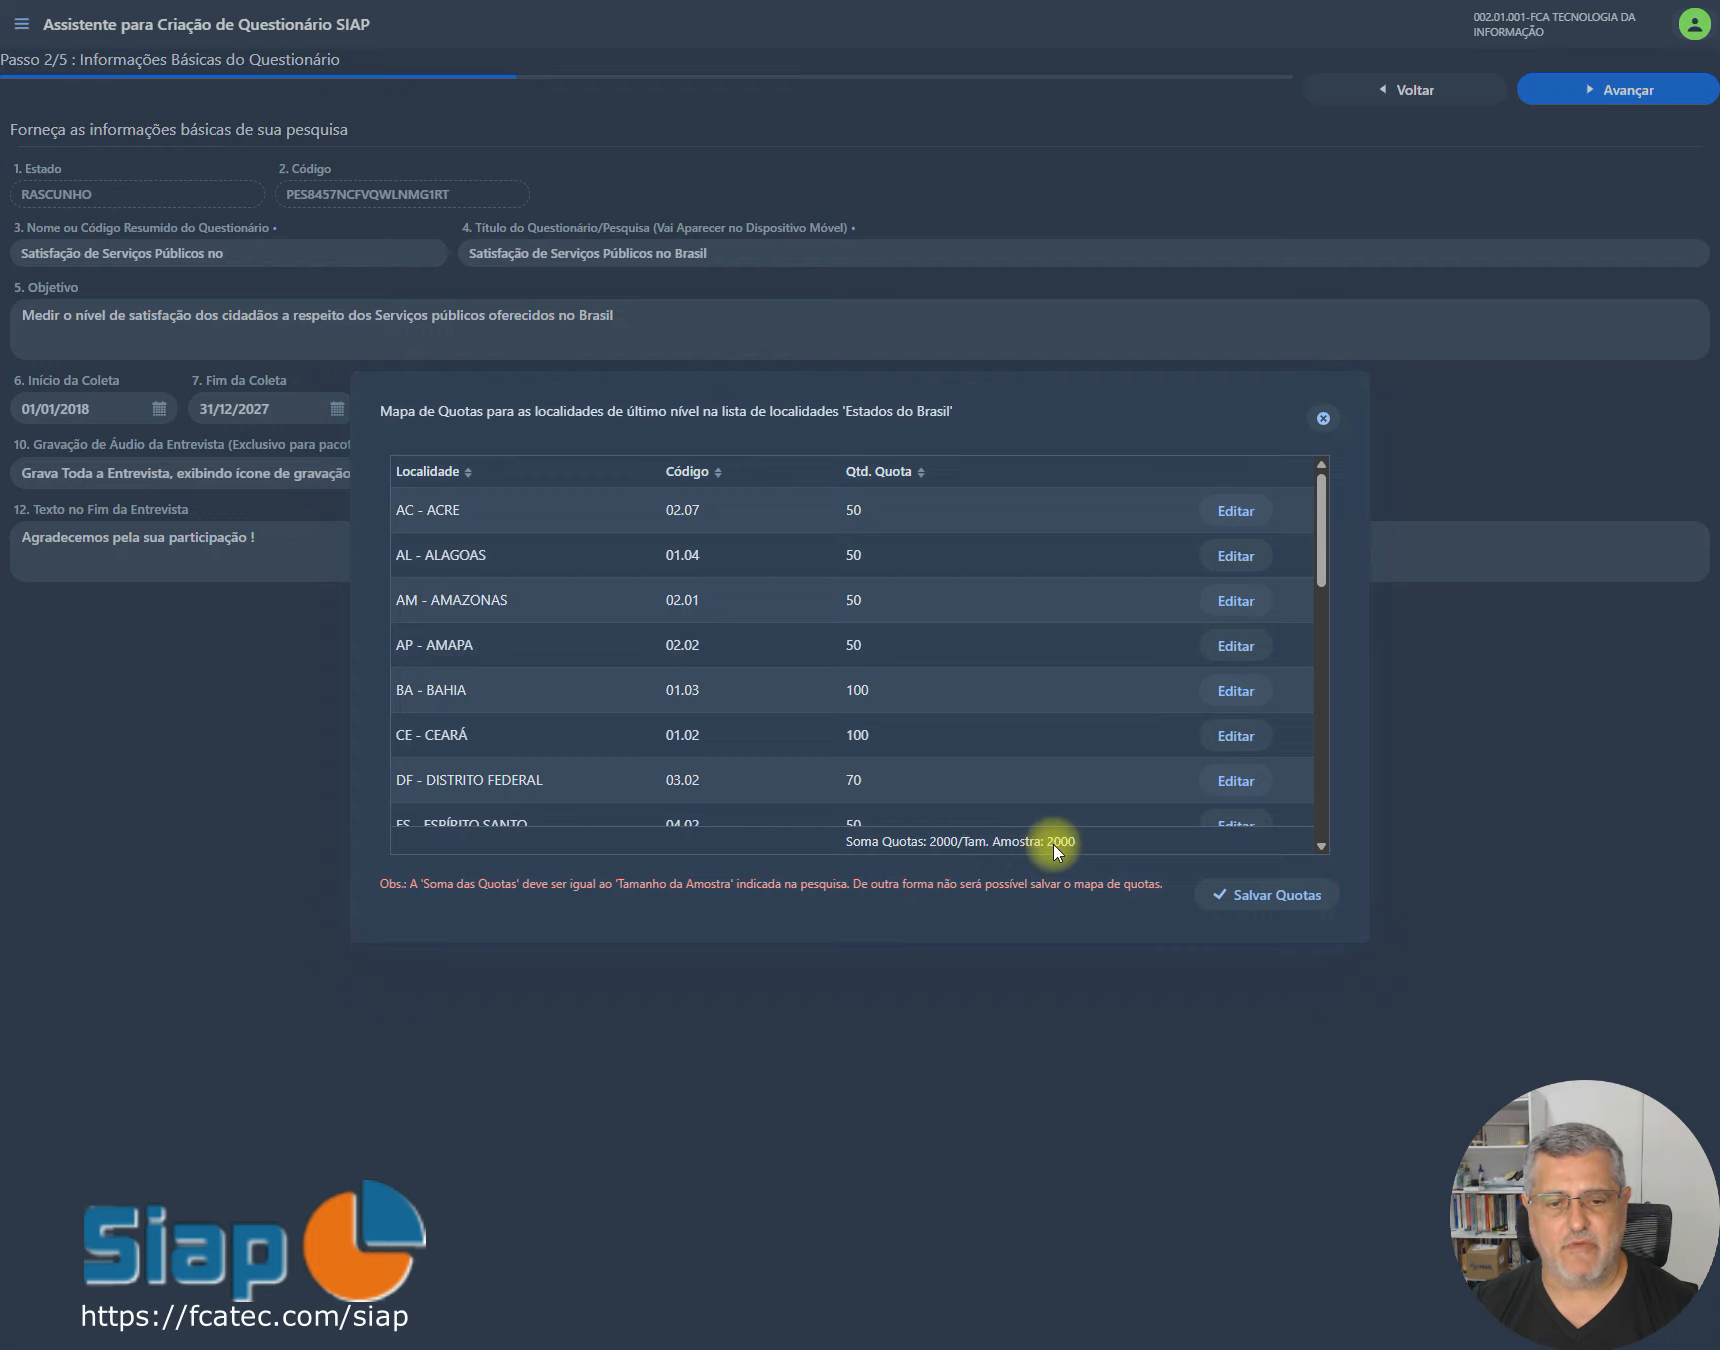
{"action": "left_click", "coordinate": [1280, 895]}
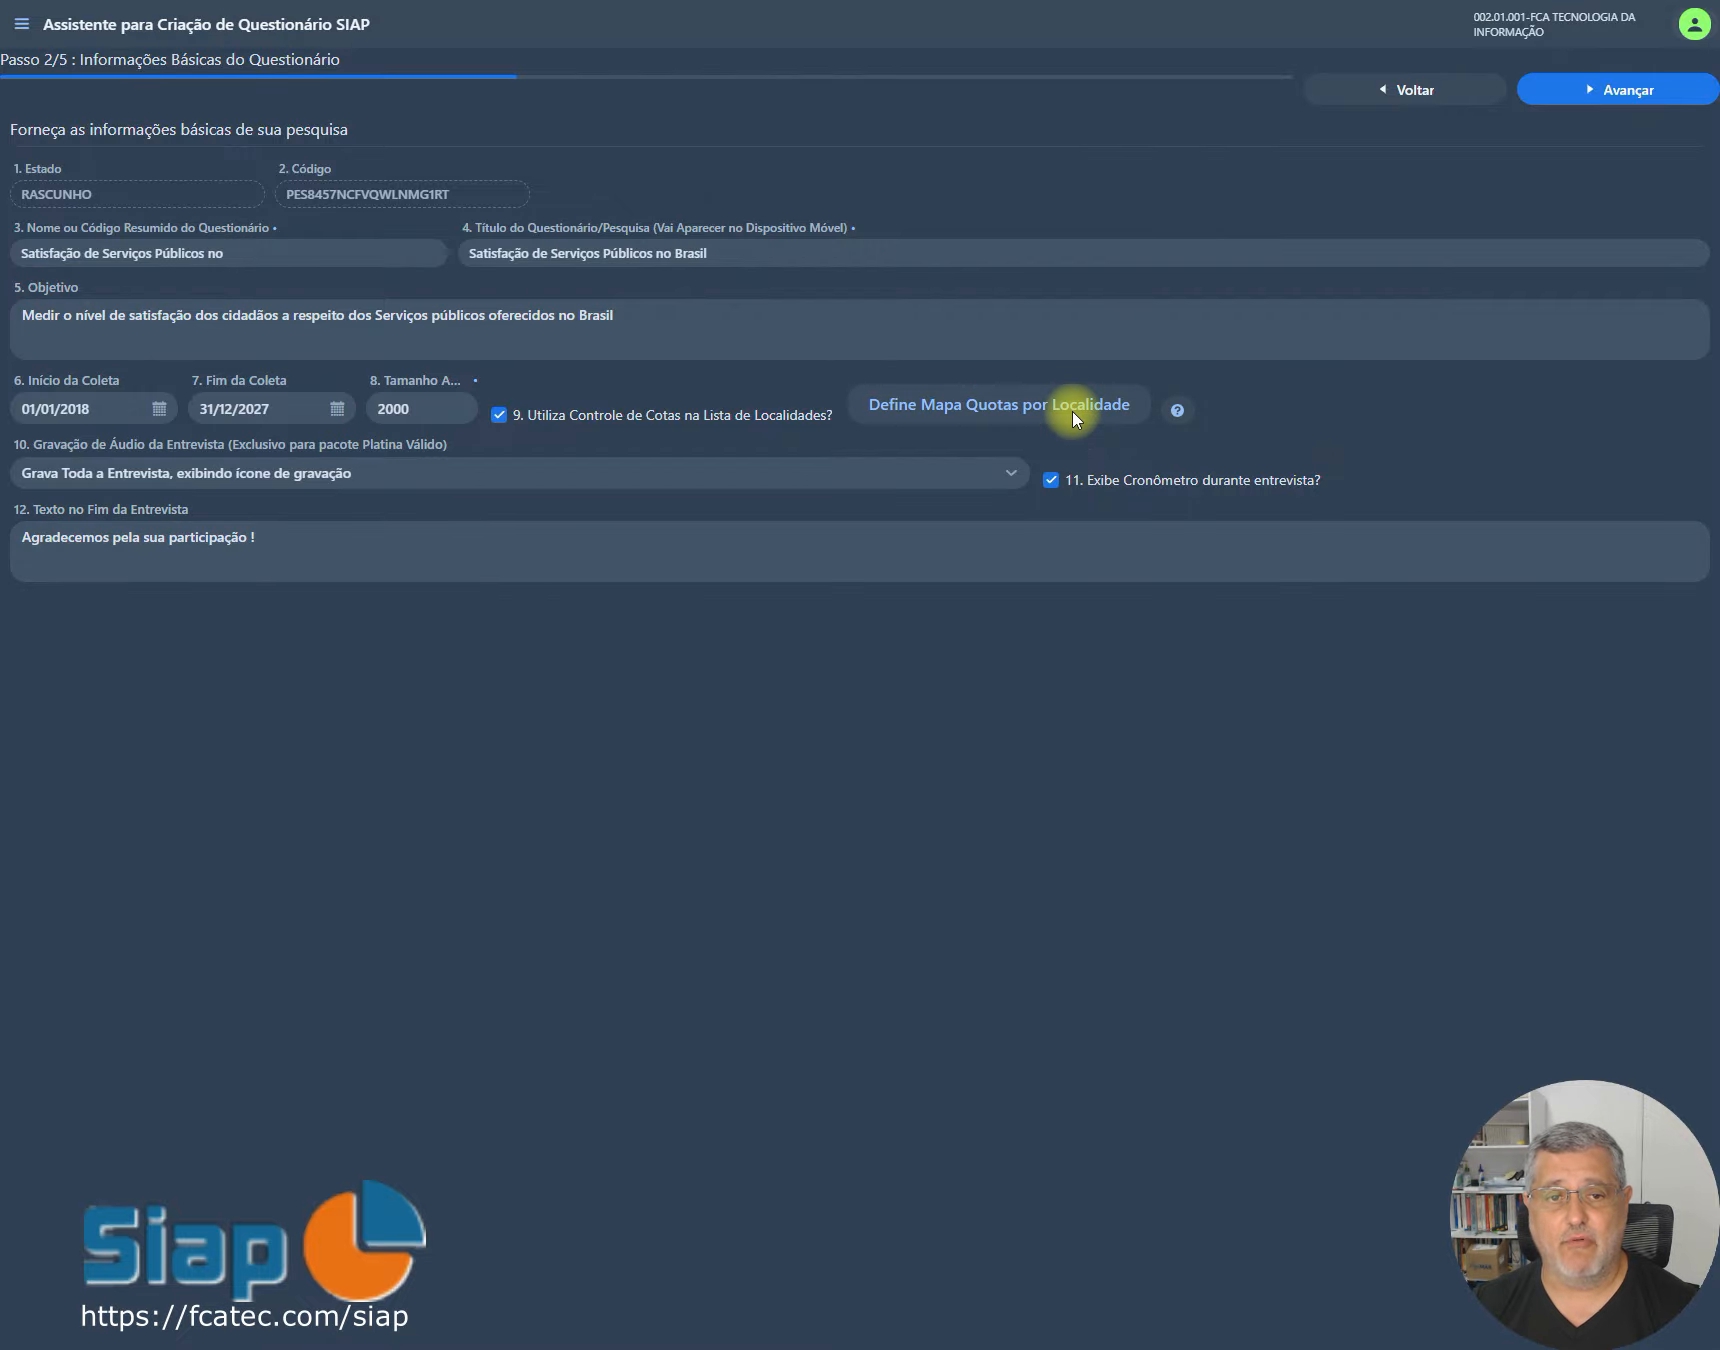
Step: Advance to the questions stage and review the answer quotas of question P2 (apparent sex) and question P3 (age)
{"action": "left_click", "coordinate": [1667, 95]}
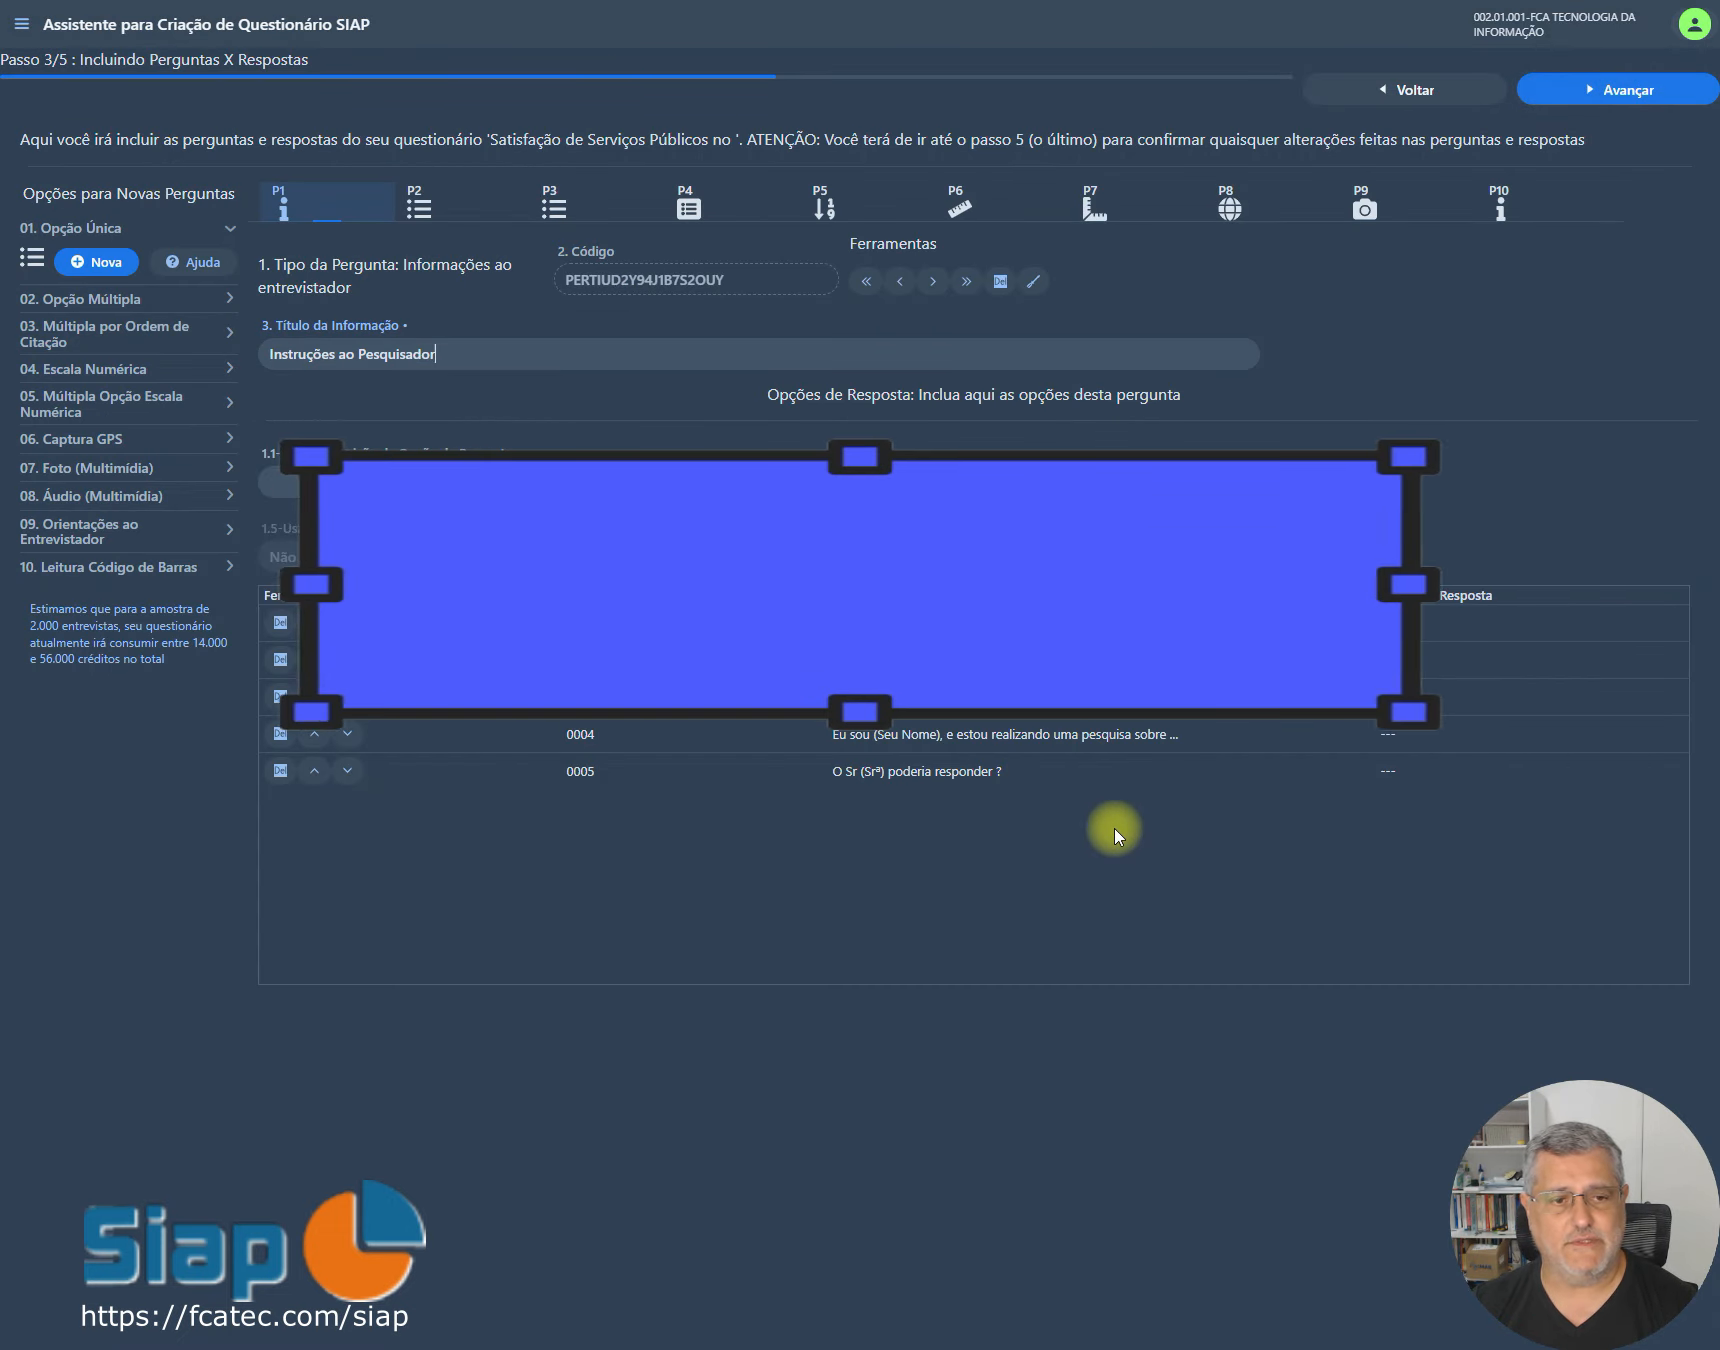
{"action": "left_click", "coordinate": [477, 204]}
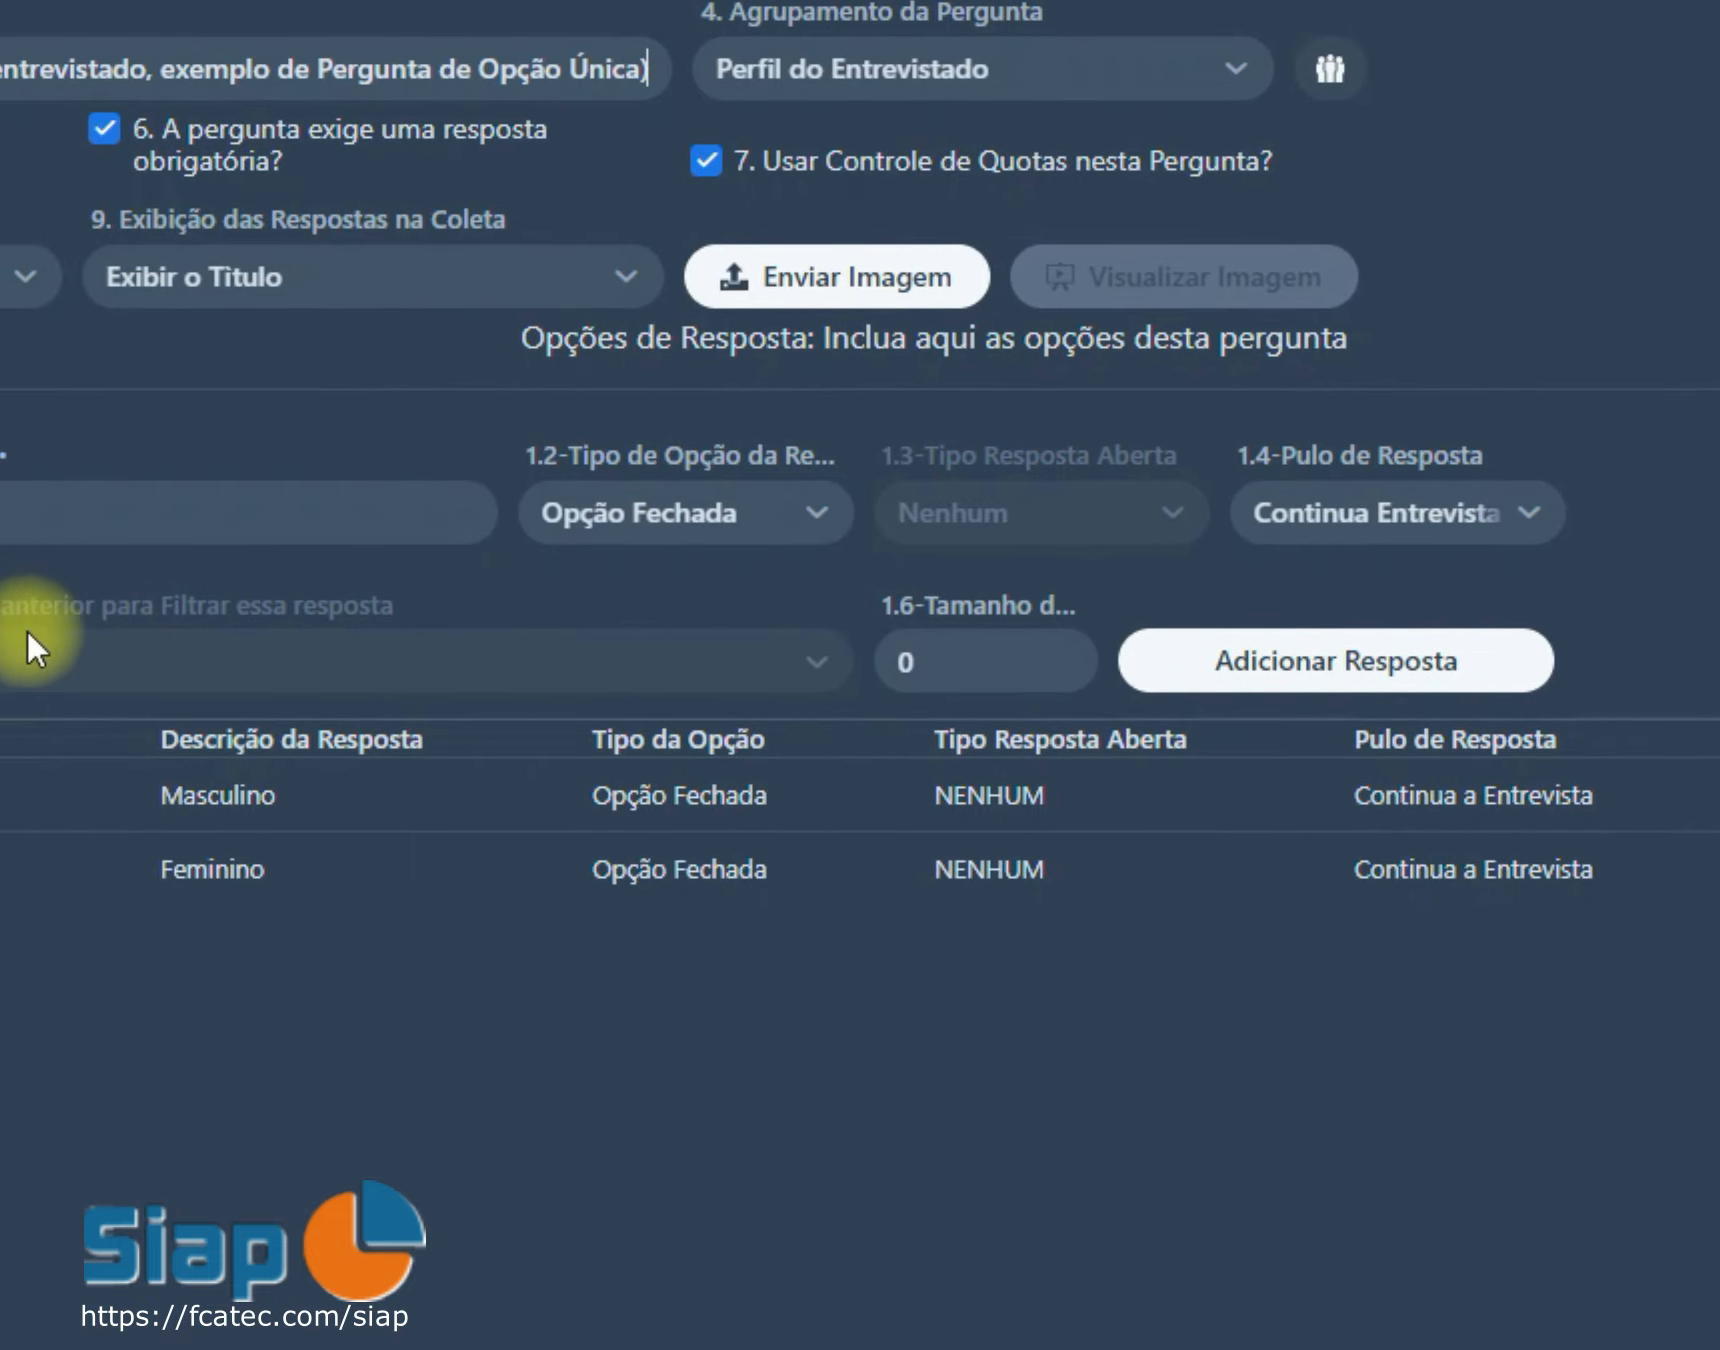
{"action": "mouse_move", "coordinate": [896, 681]}
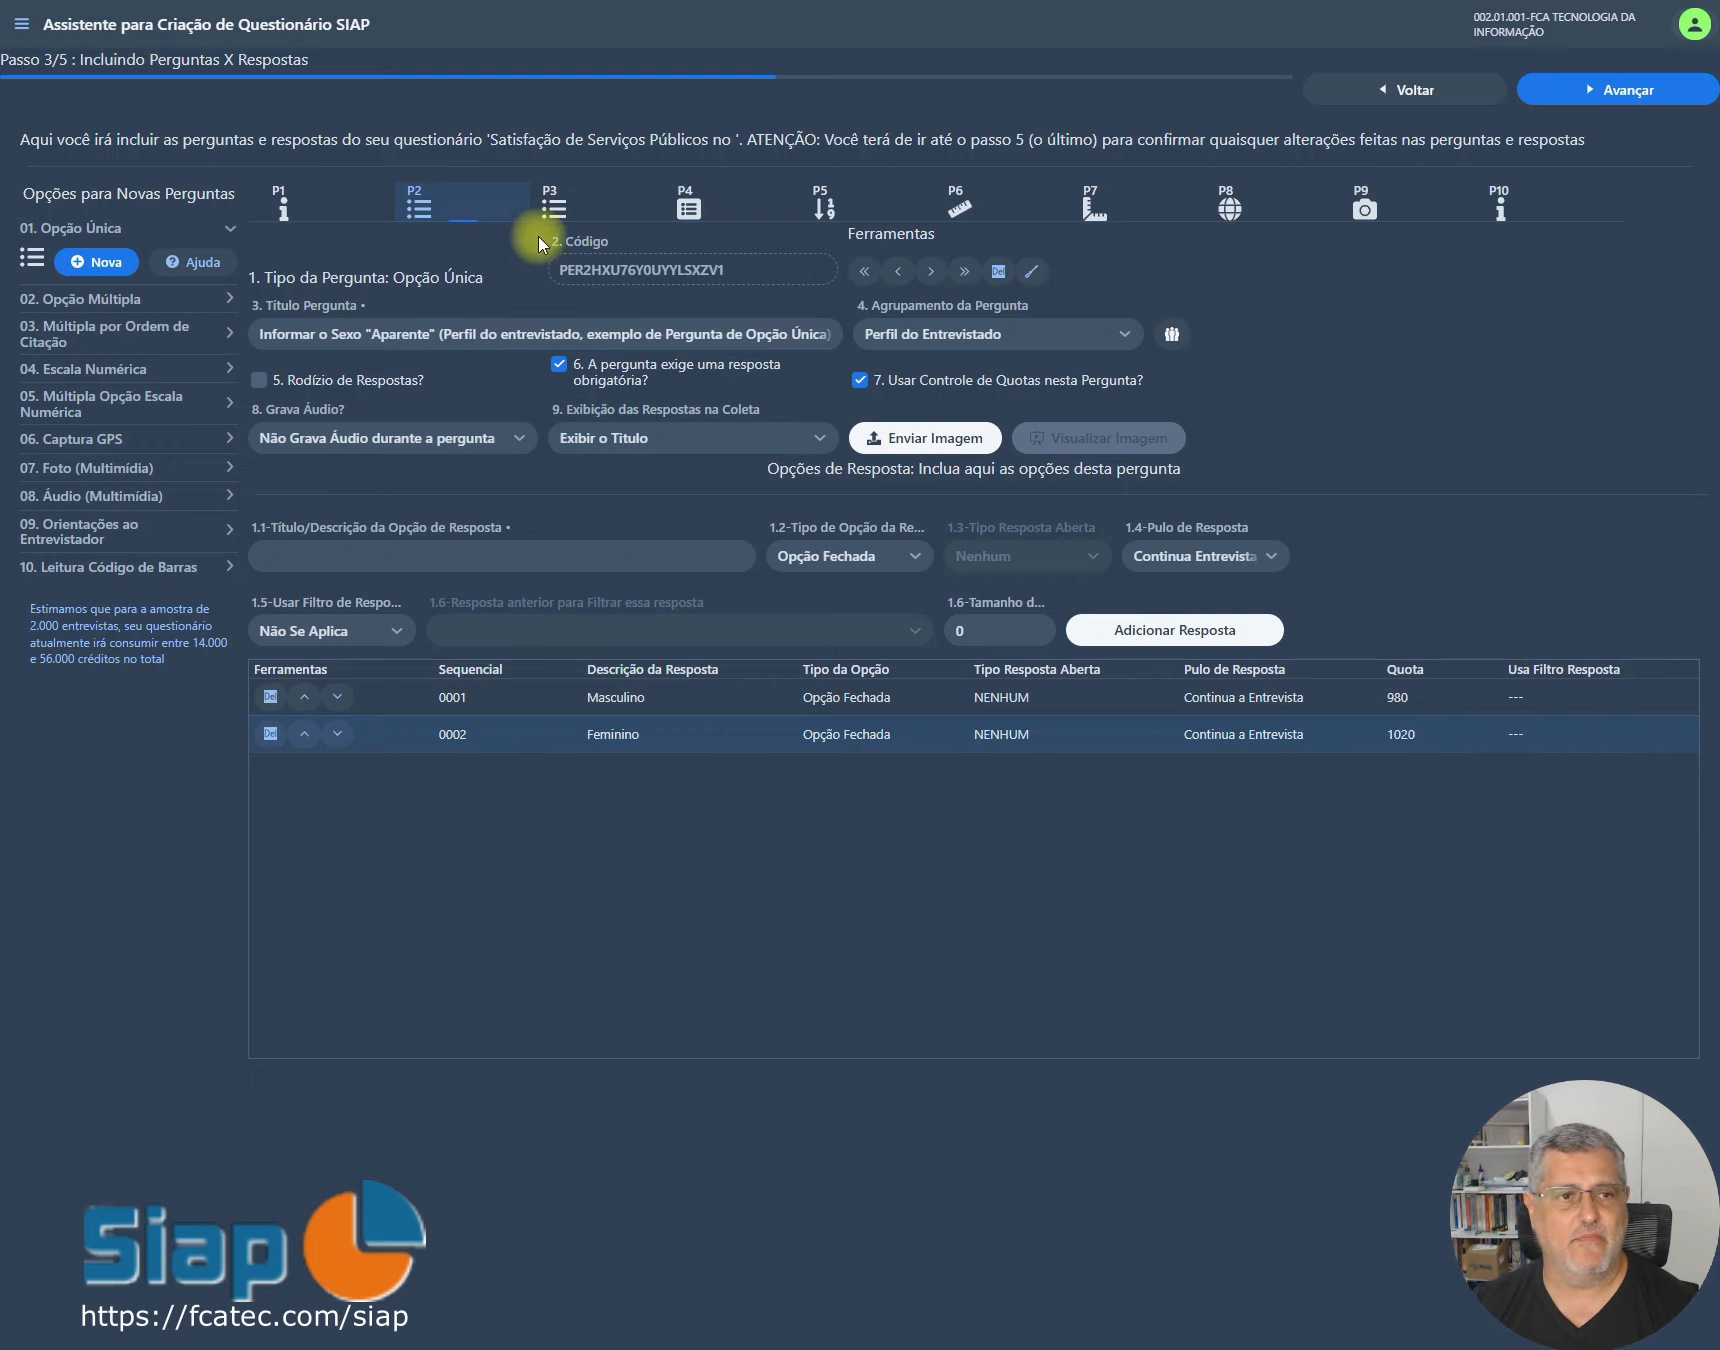
{"action": "left_click", "coordinate": [558, 208]}
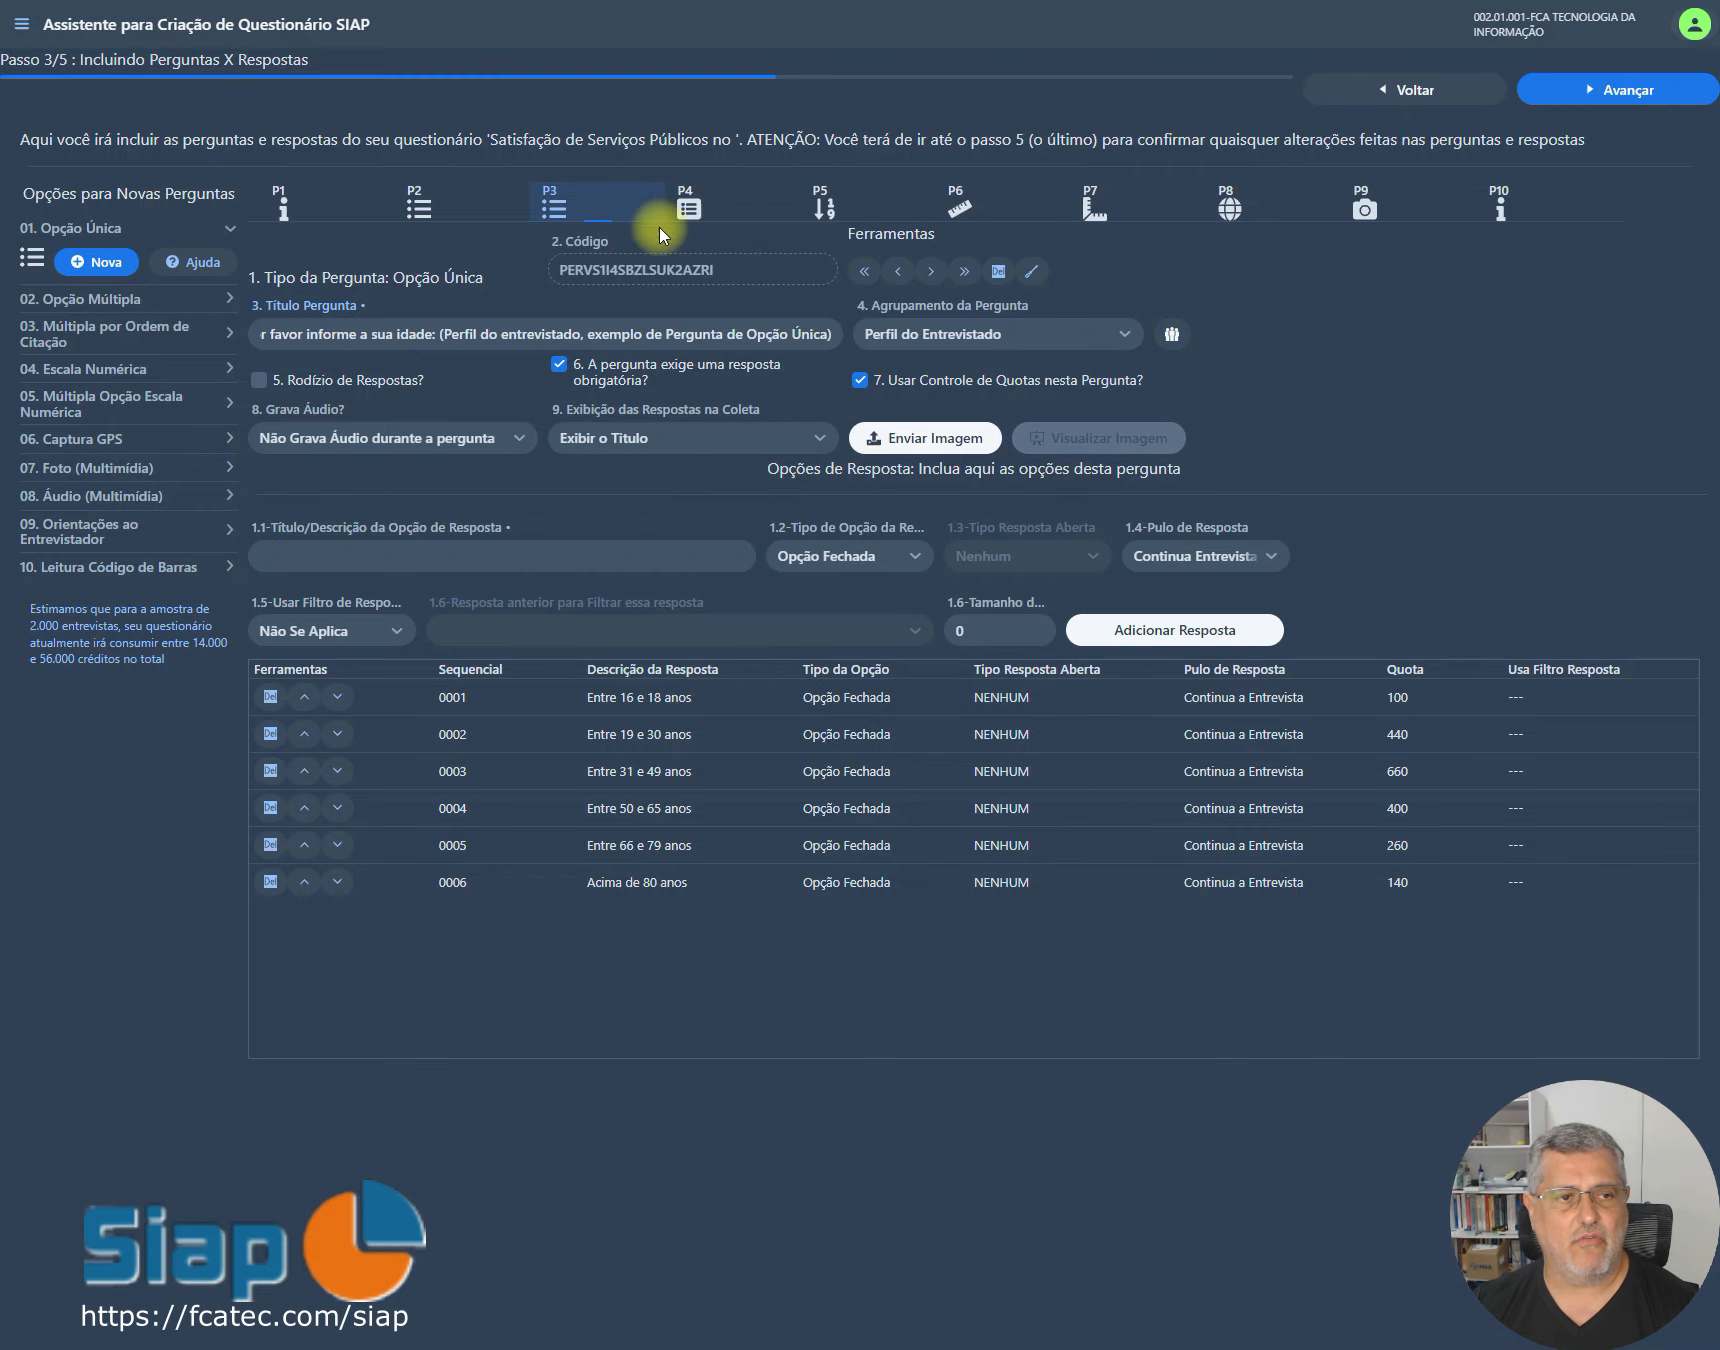
{"action": "left_click", "coordinate": [460, 207]}
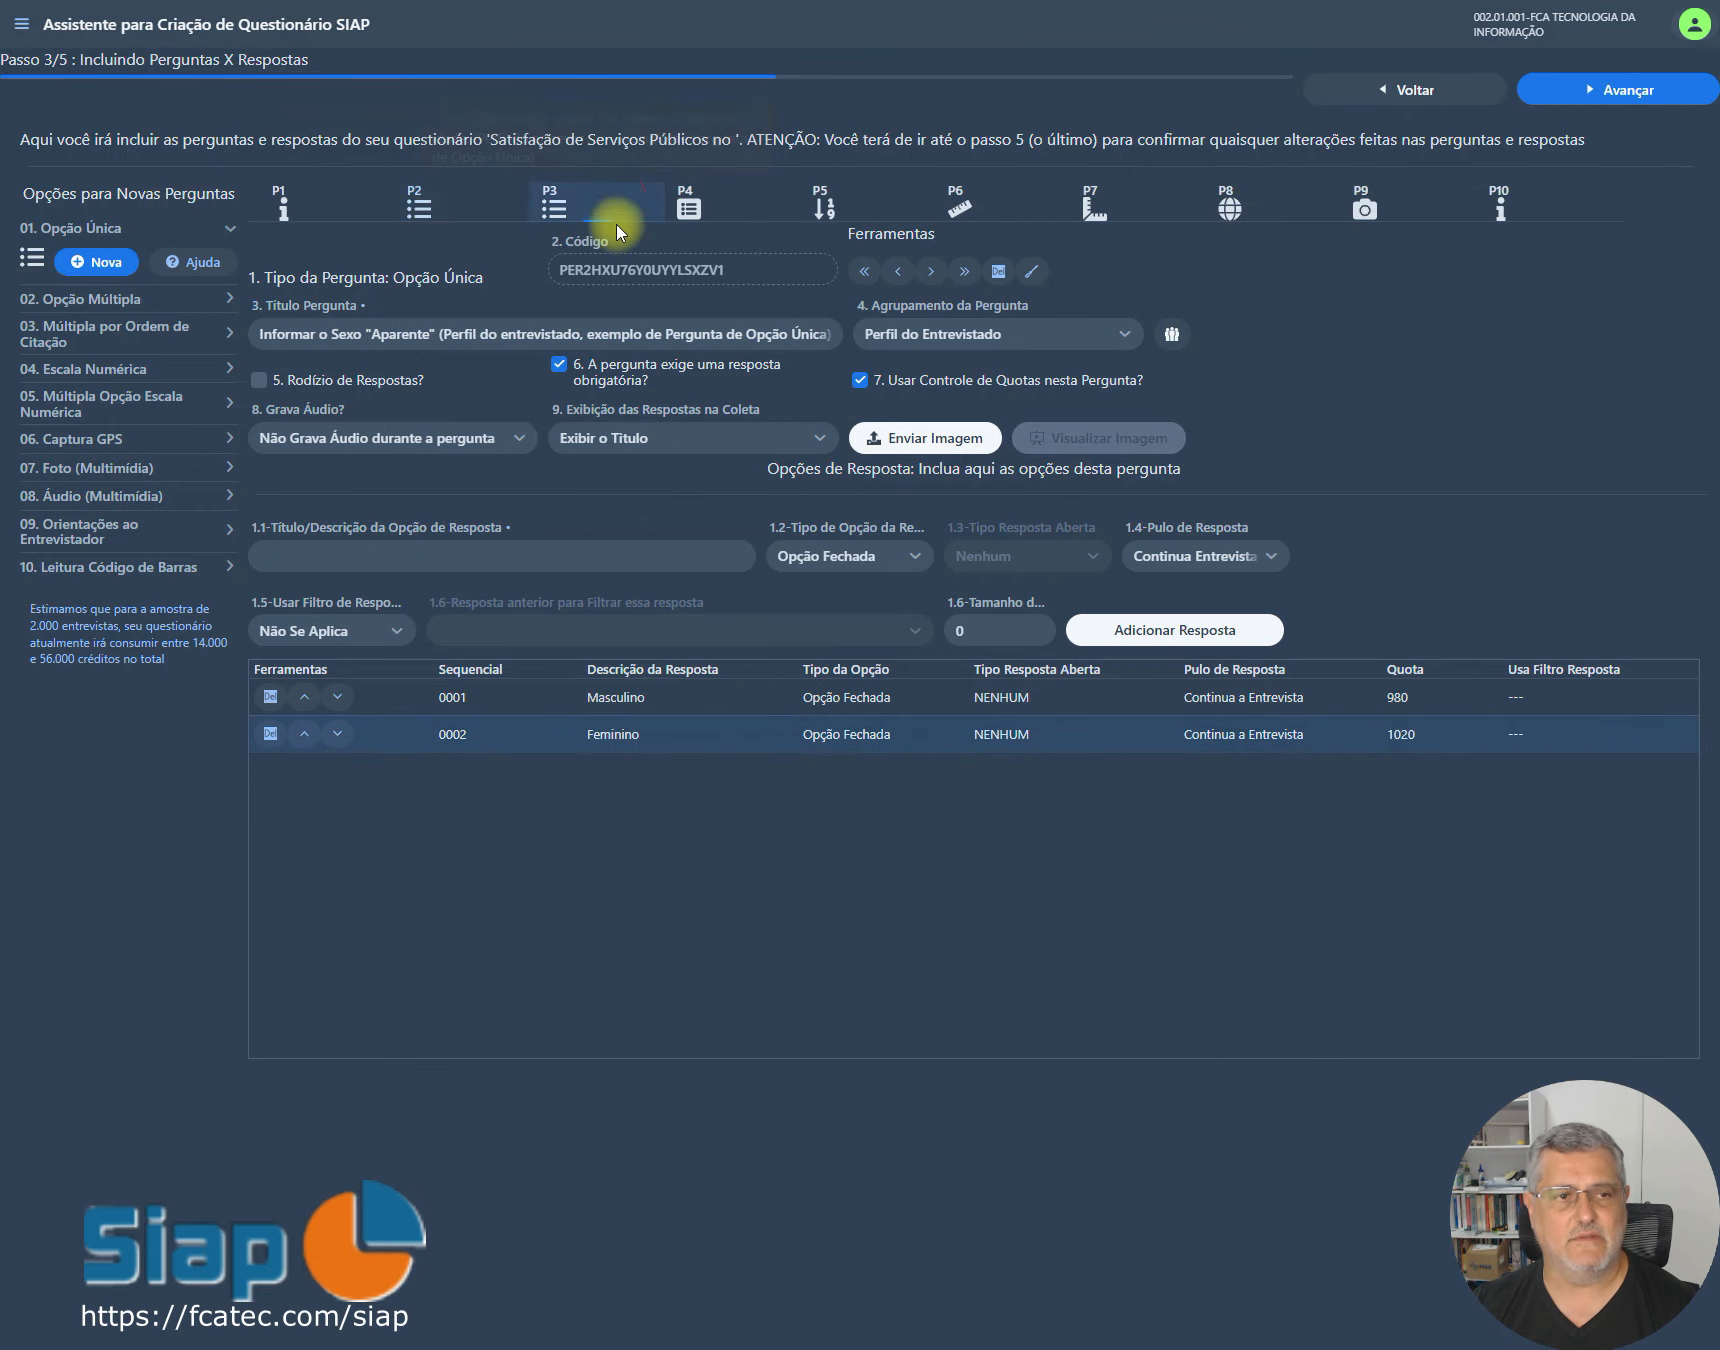
{"action": "left_click", "coordinate": [590, 205]}
Step: Advance through the questionnaire check, save the questionnaire data, and finalize without testing to return to the management page
{"action": "left_click", "coordinate": [1606, 95]}
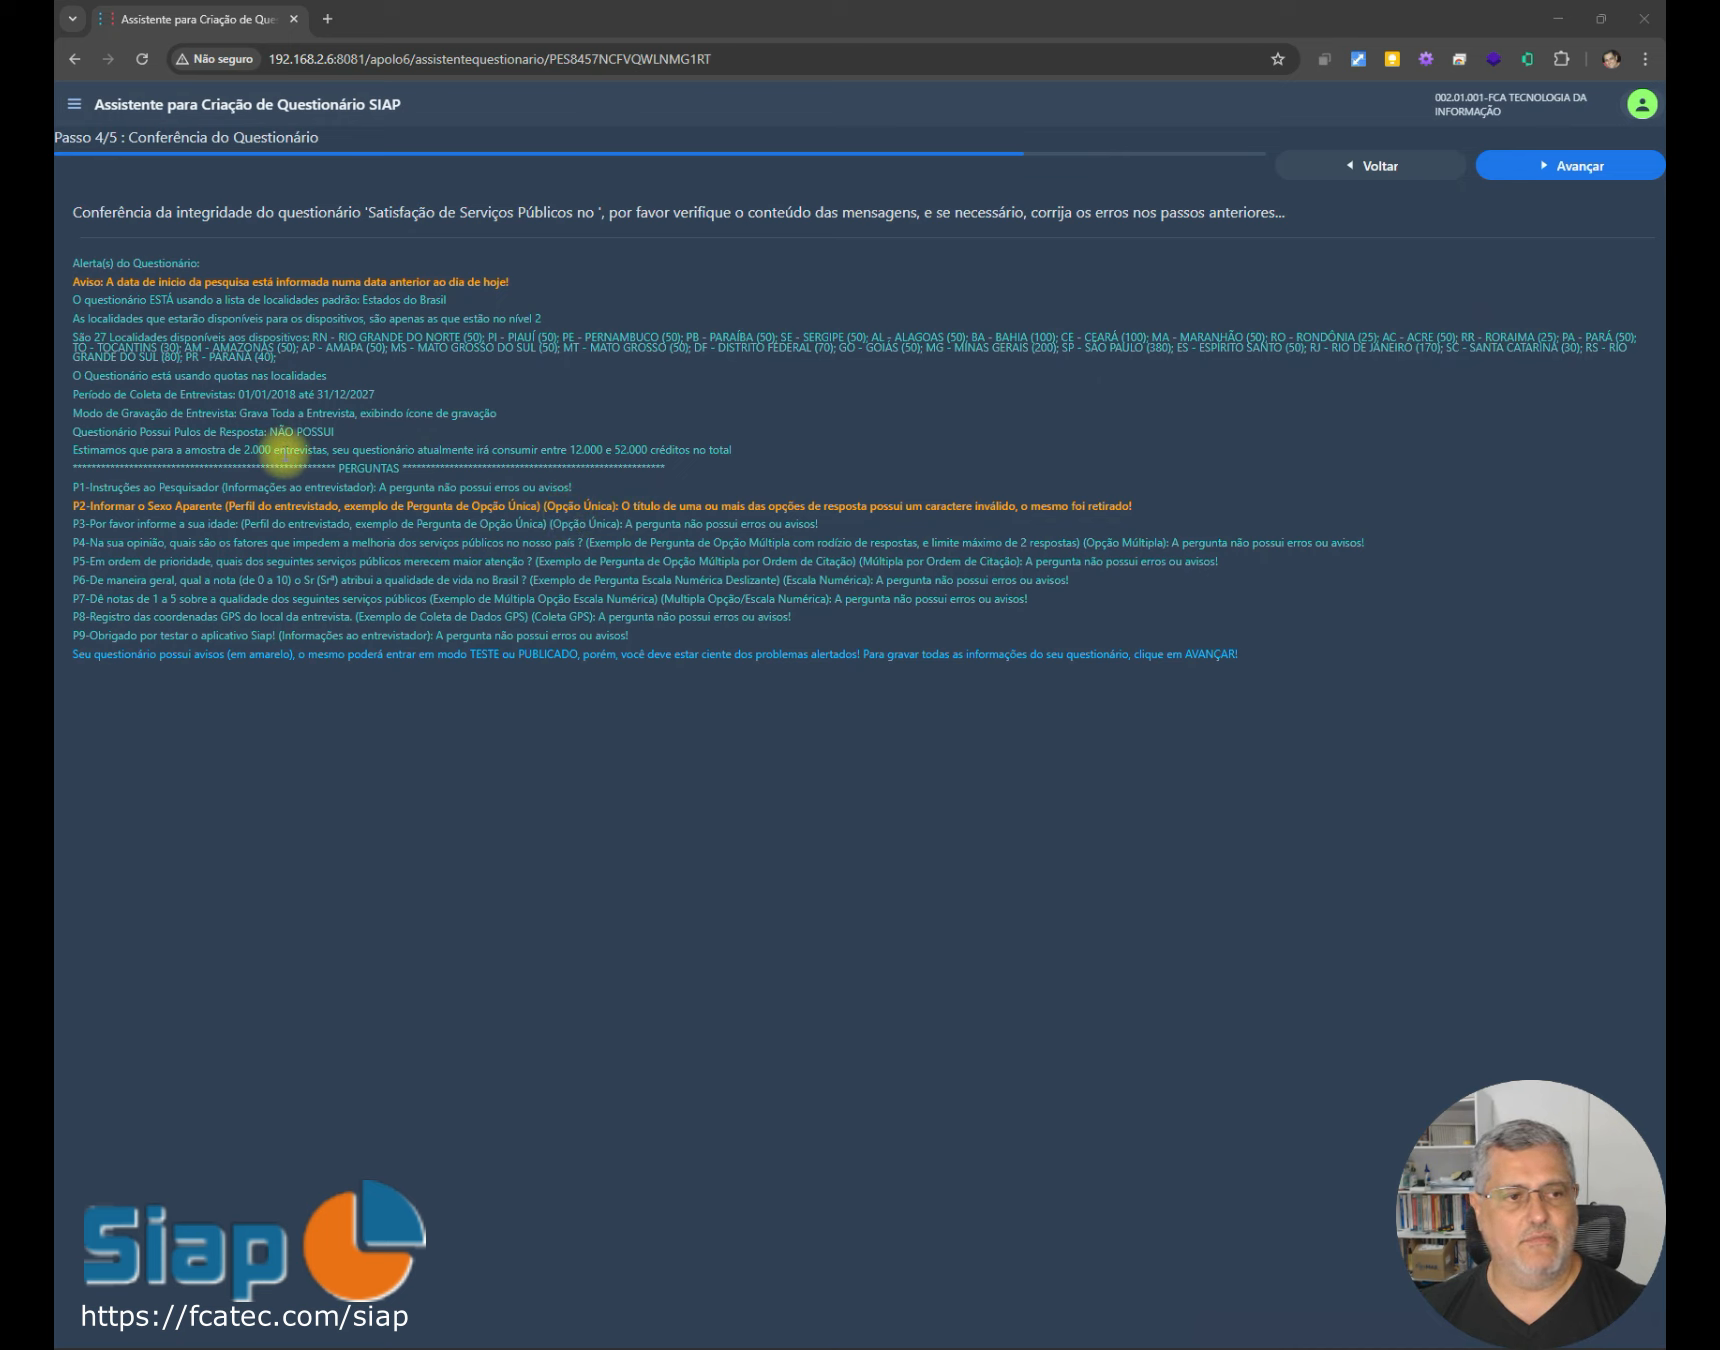
{"action": "left_click", "coordinate": [1572, 166]}
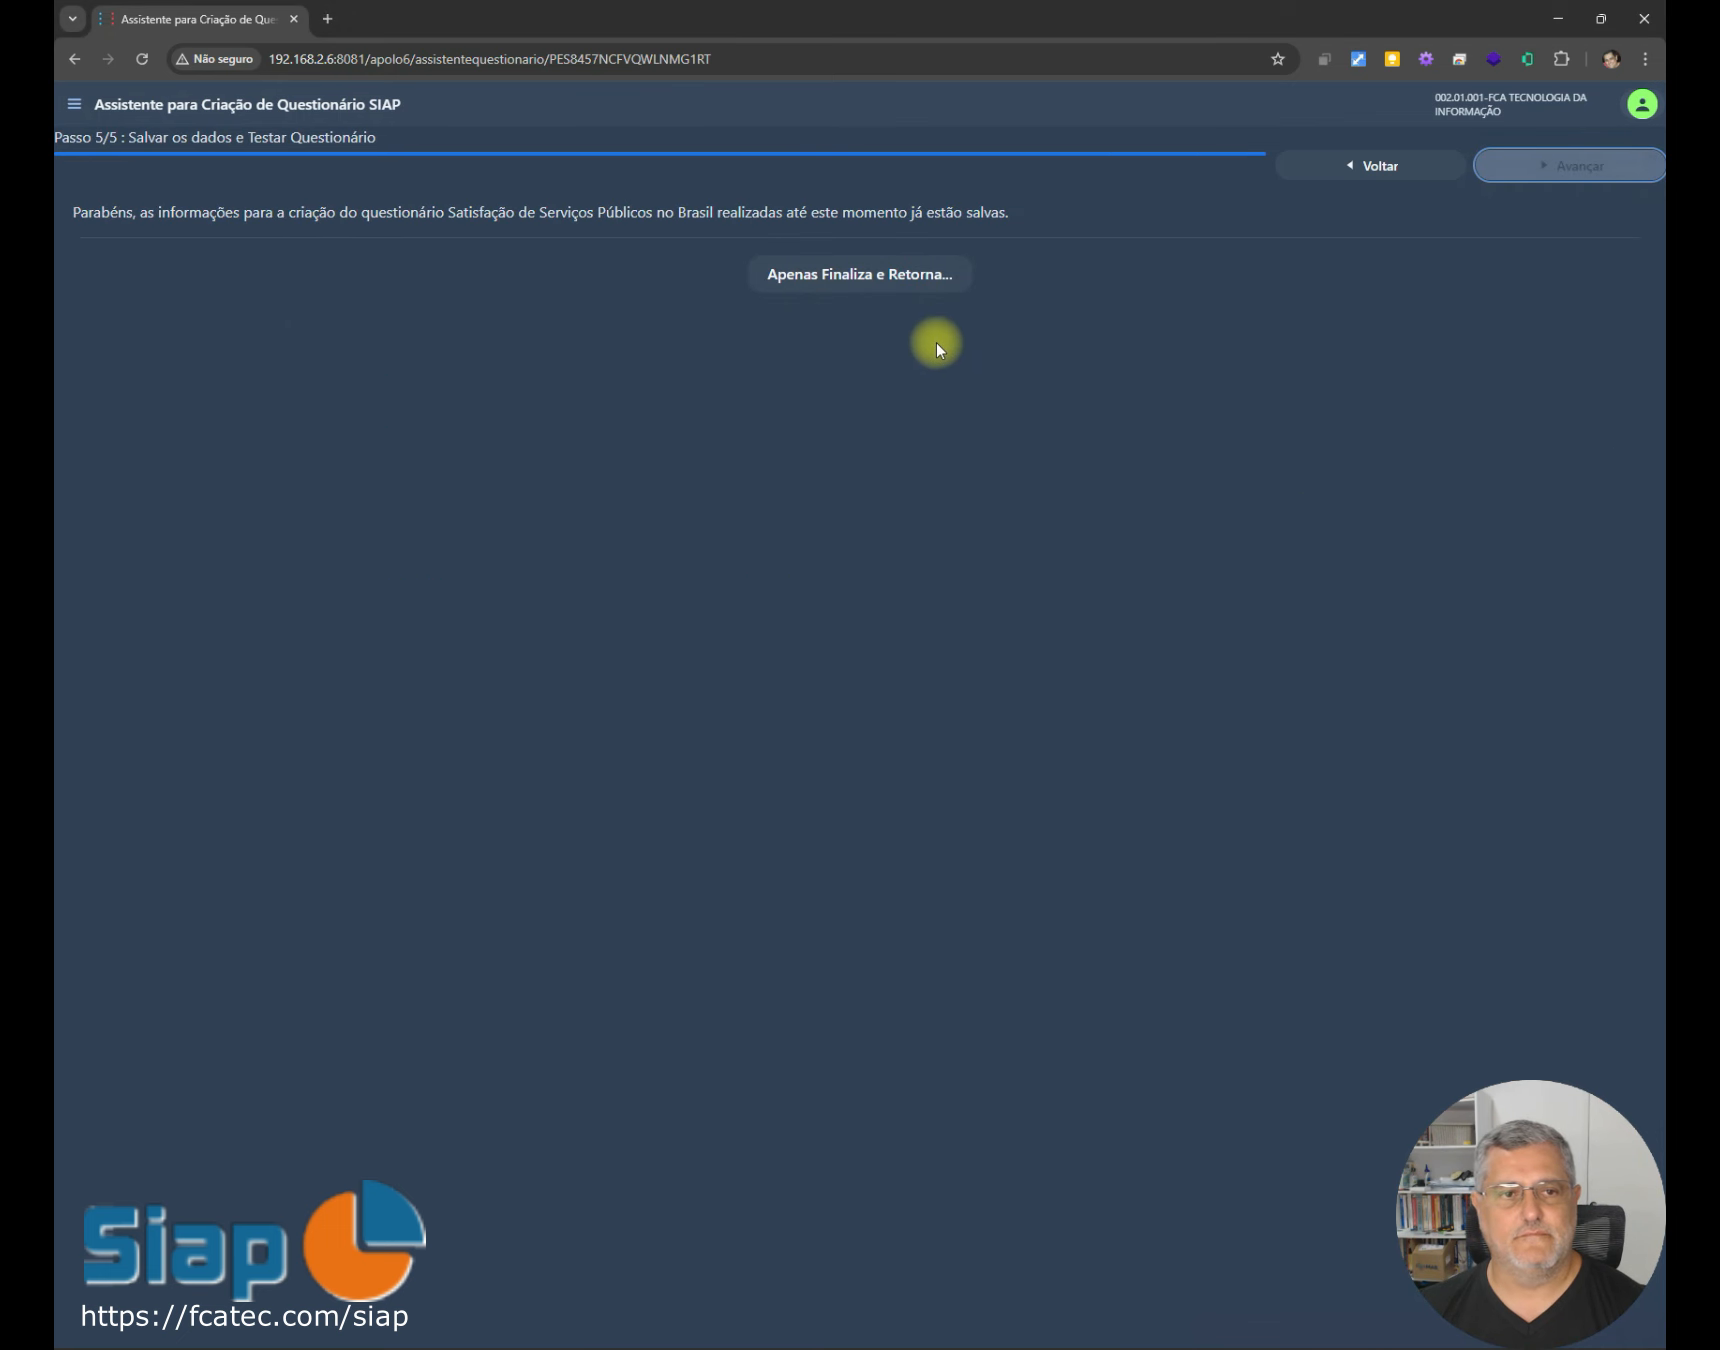
{"action": "left_click", "coordinate": [910, 276]}
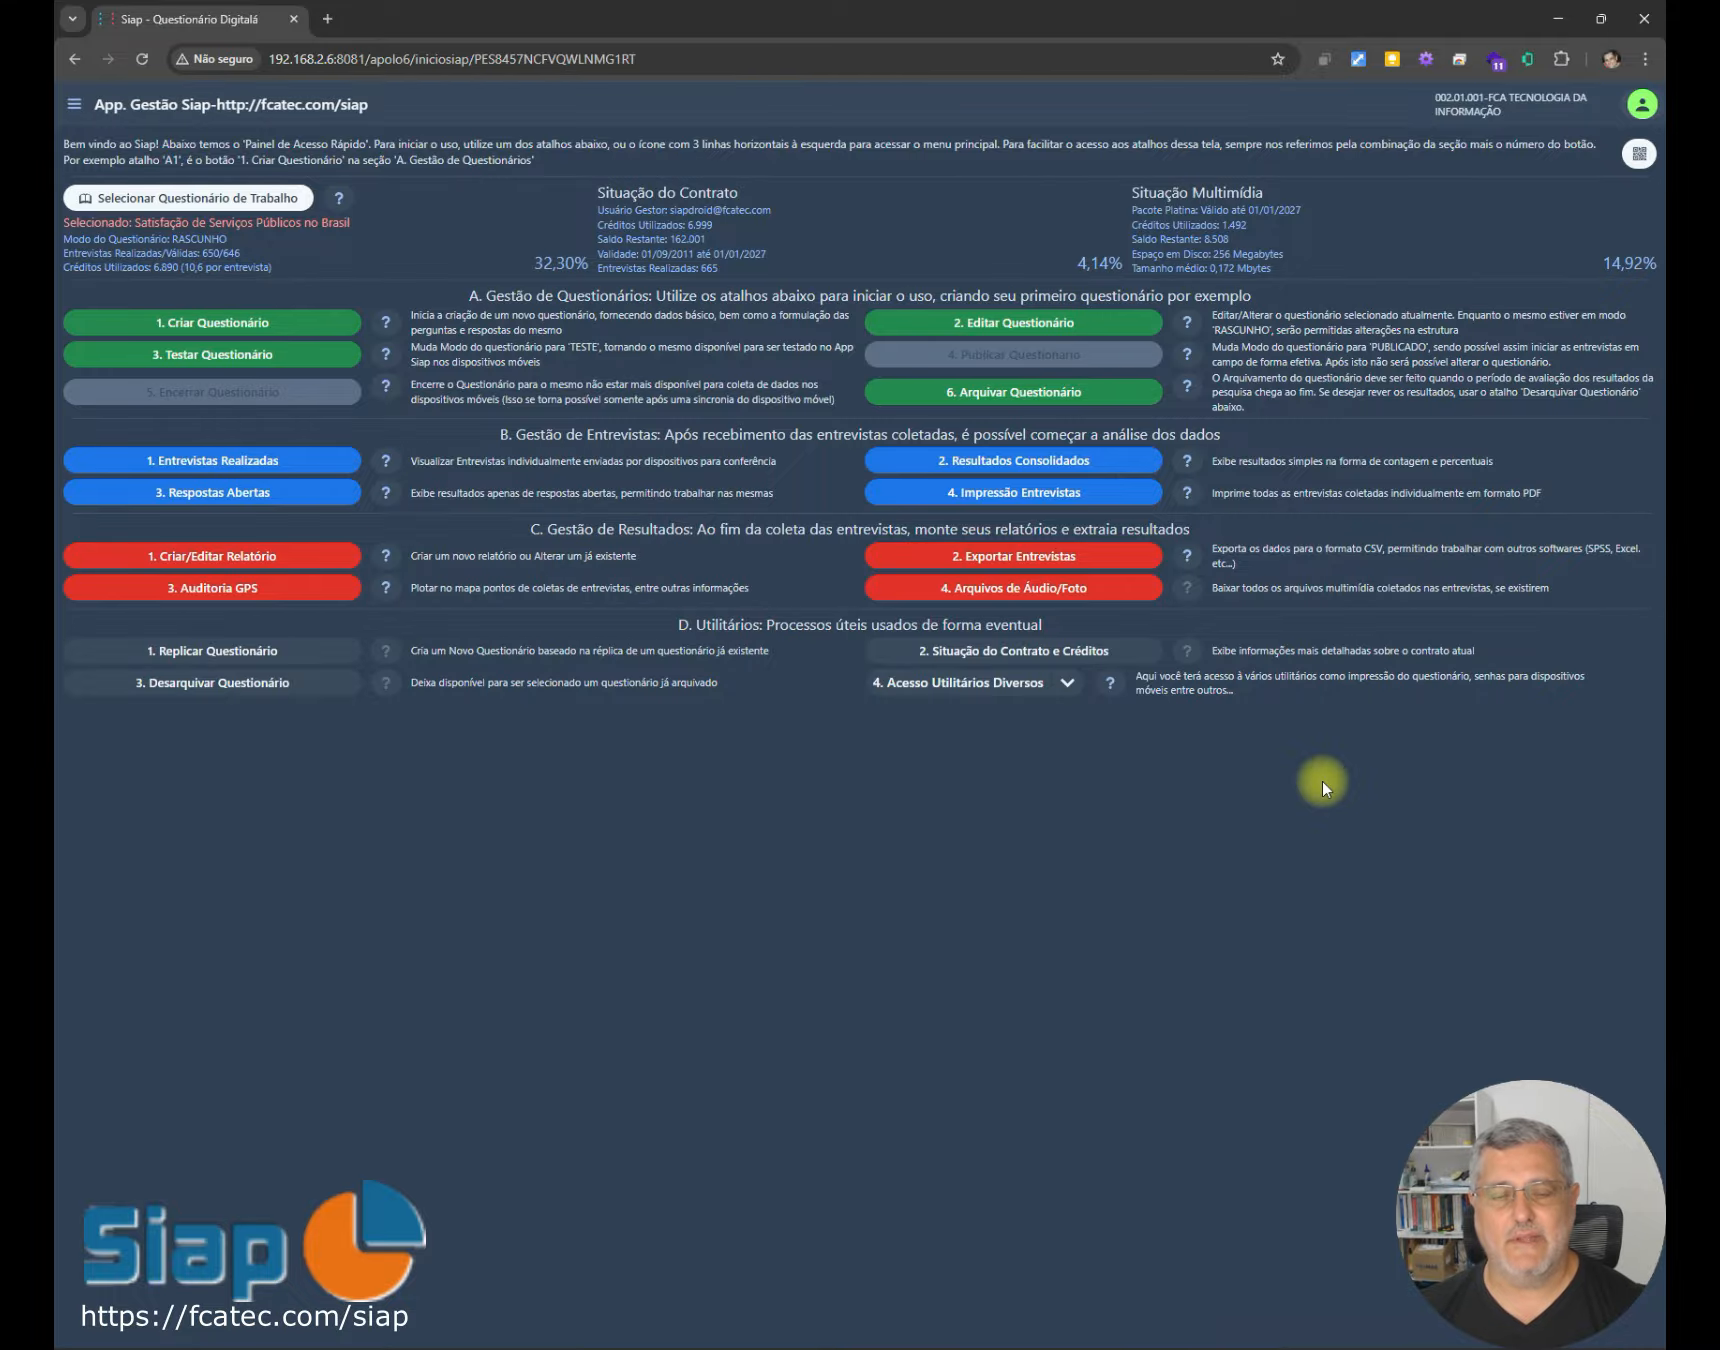
Step: View the survey's sample size setting among the quota control utilities and cancel it
{"action": "left_click", "coordinate": [1067, 683]}
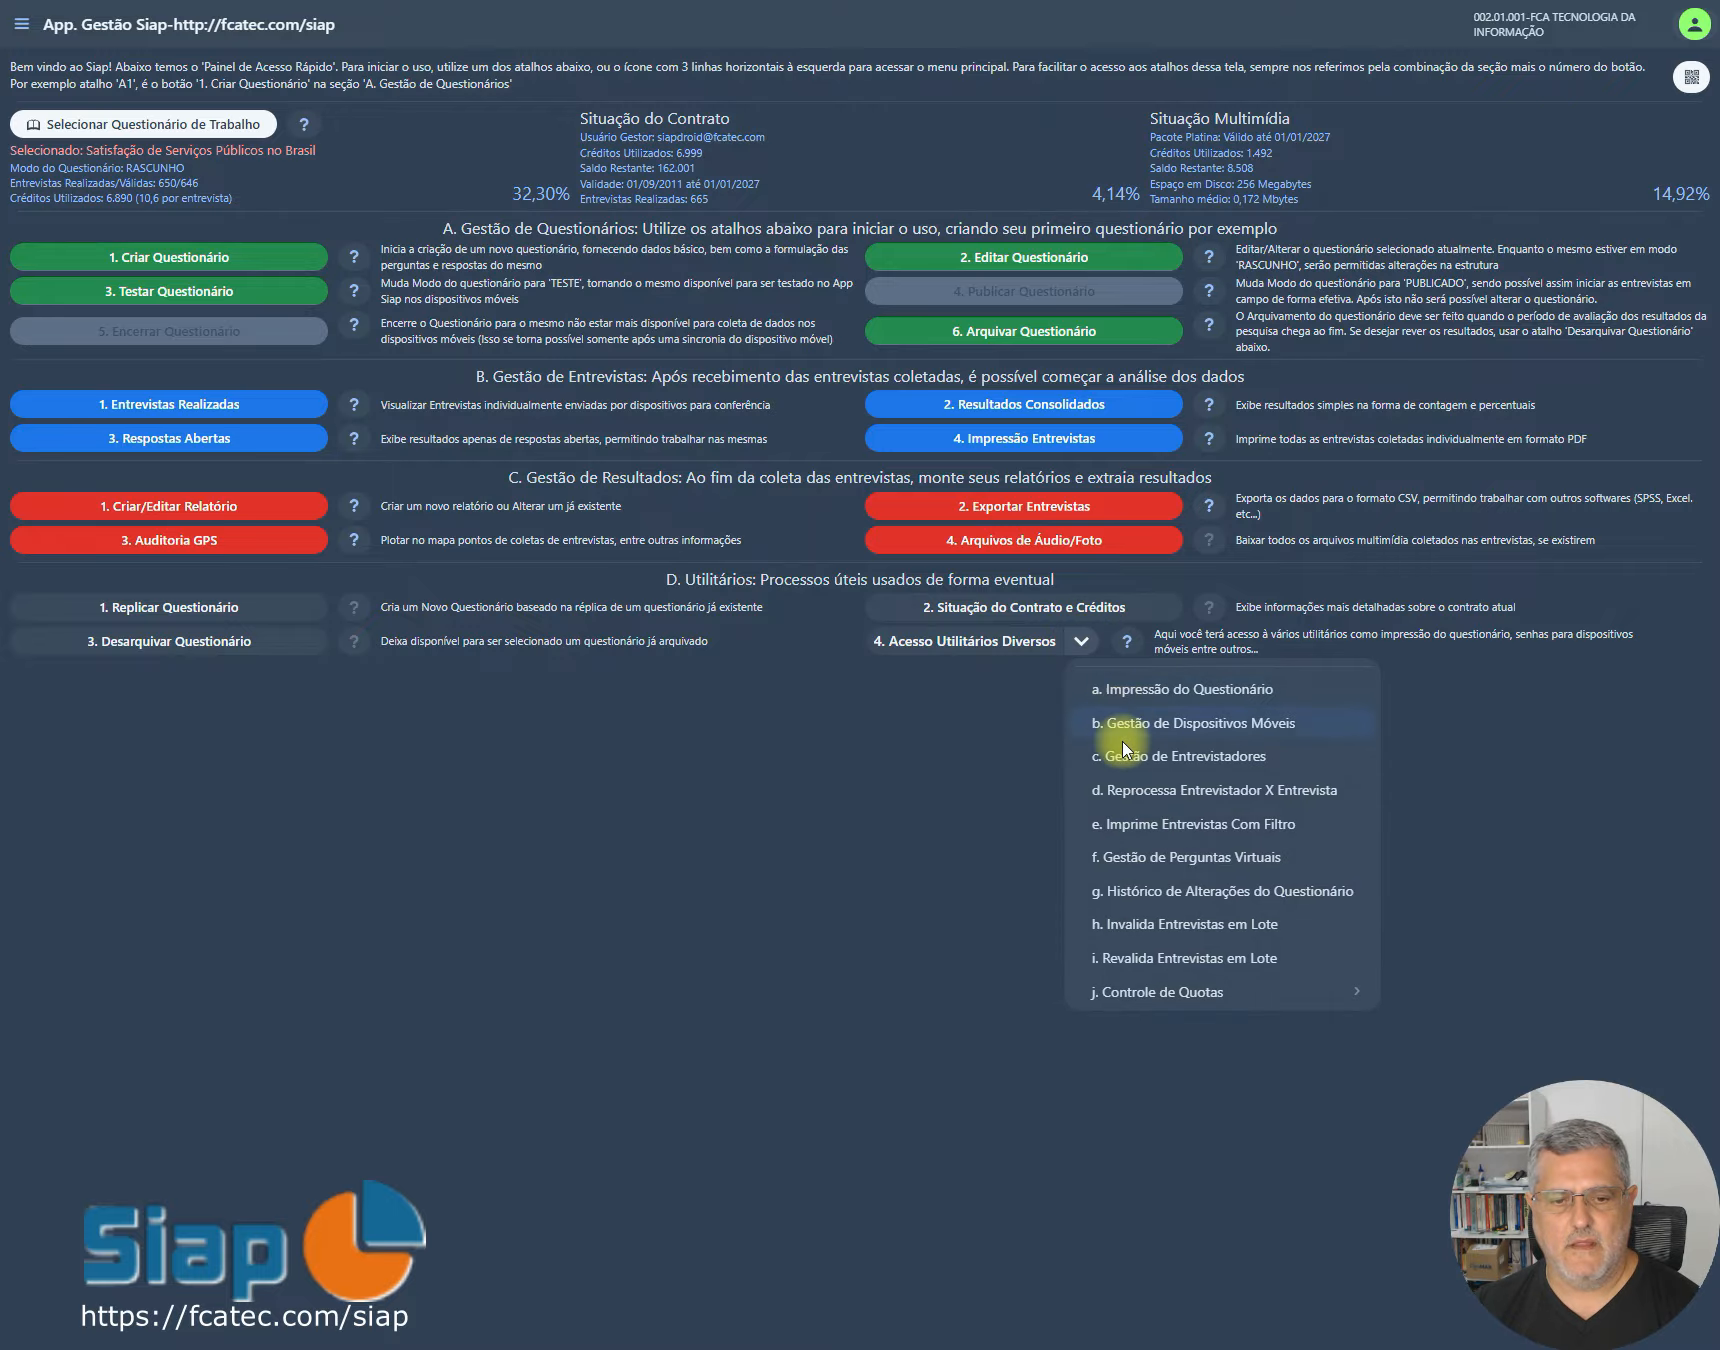
{"action": "mouse_move", "coordinate": [1190, 992]}
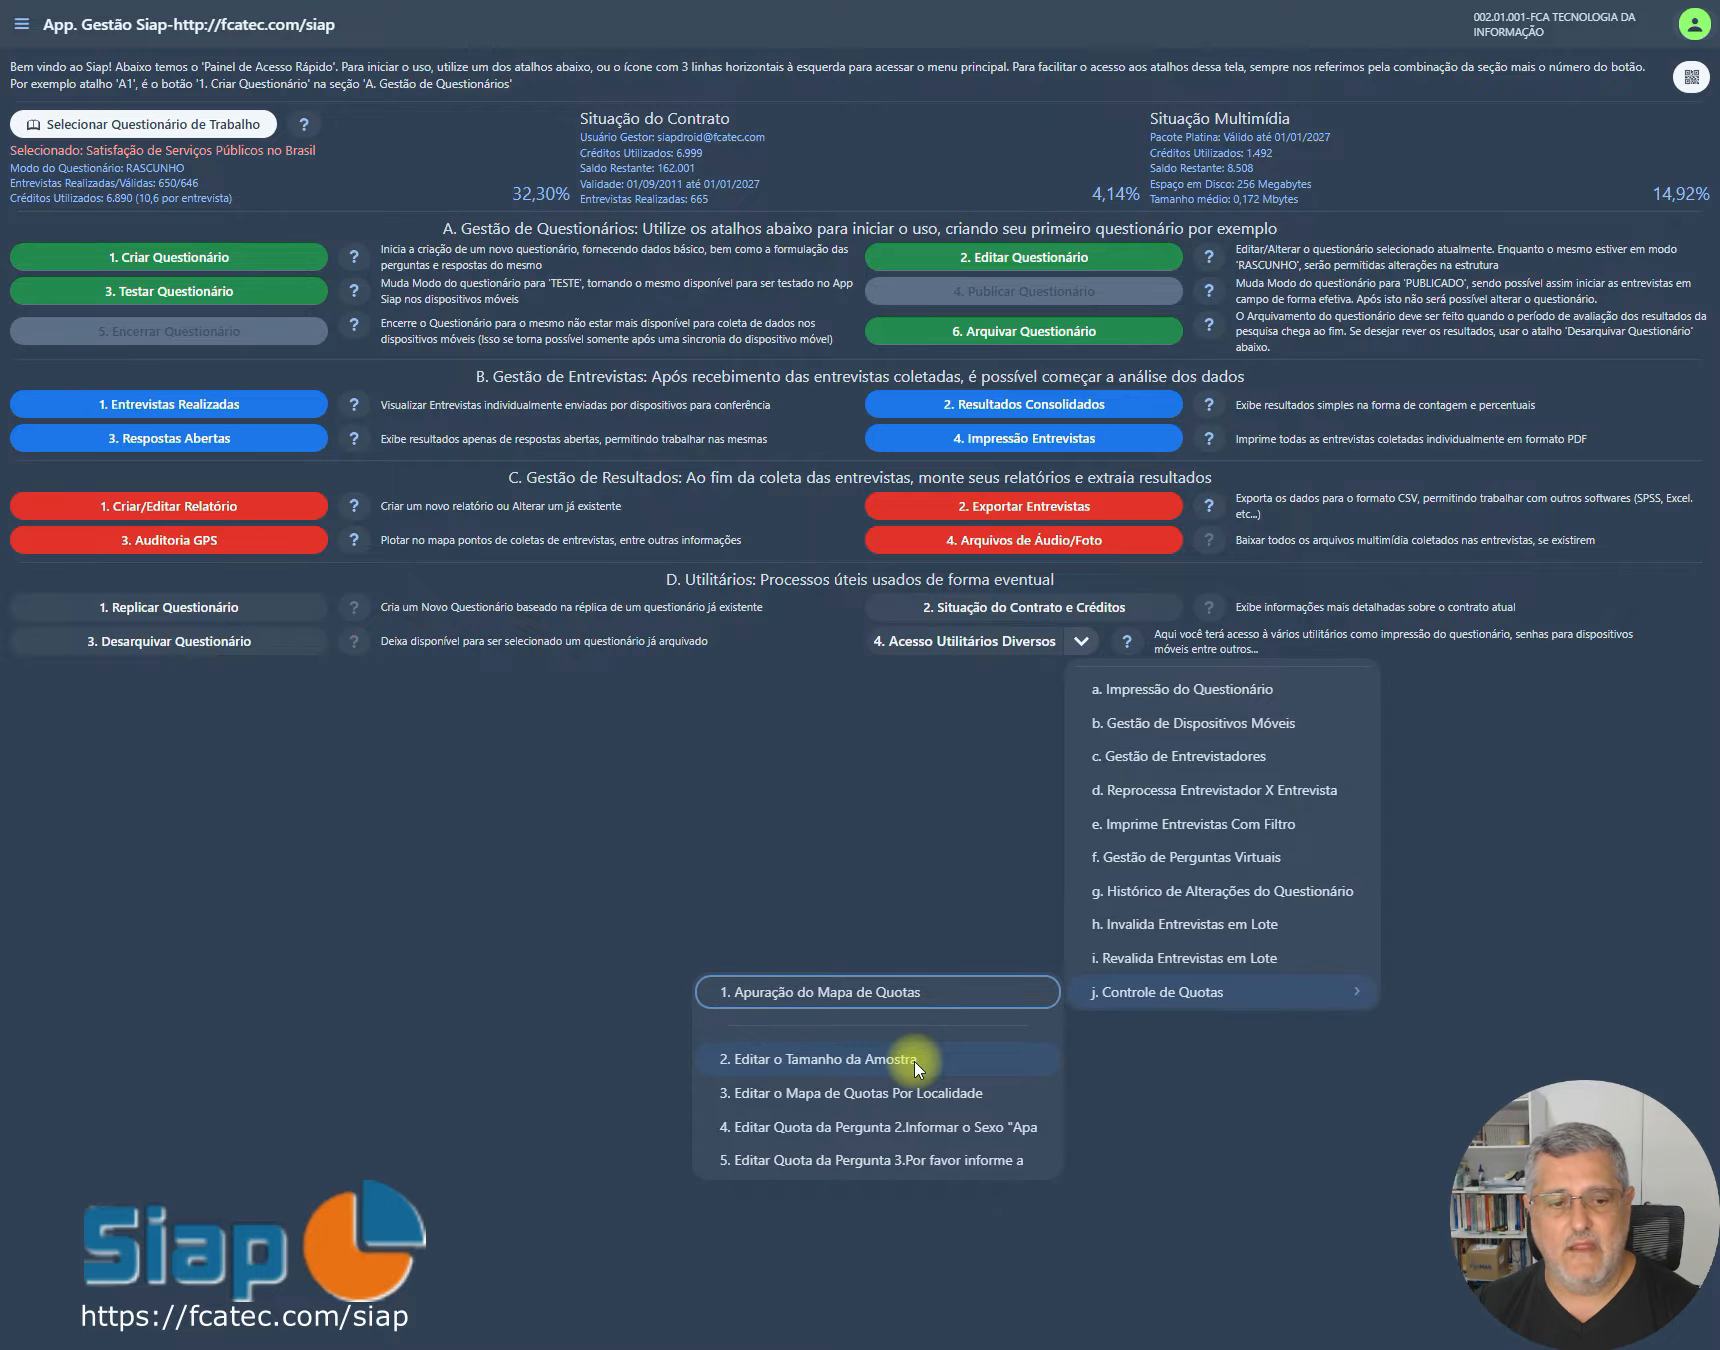
{"action": "left_click", "coordinate": [915, 1062]}
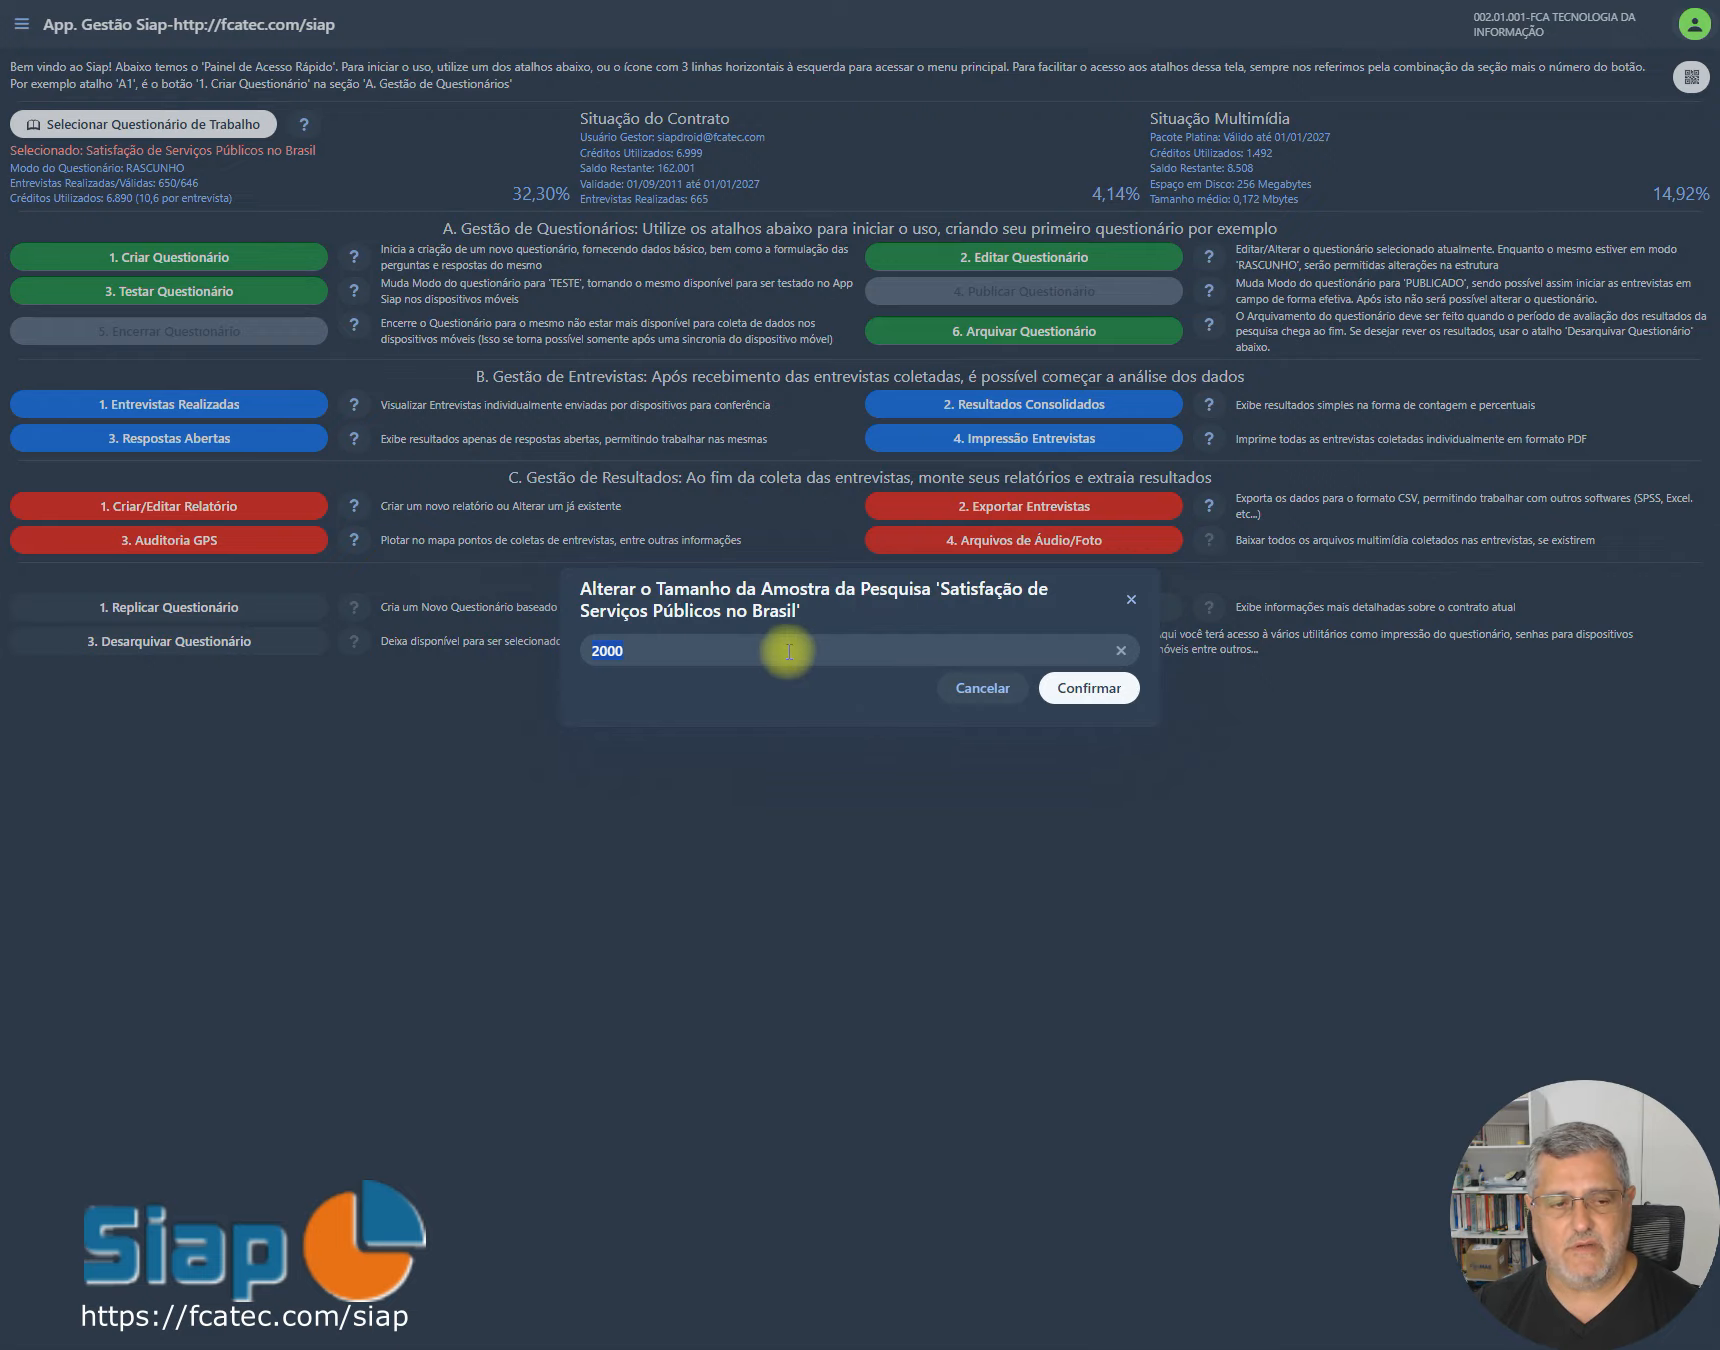
{"action": "left_click", "coordinate": [1010, 684]}
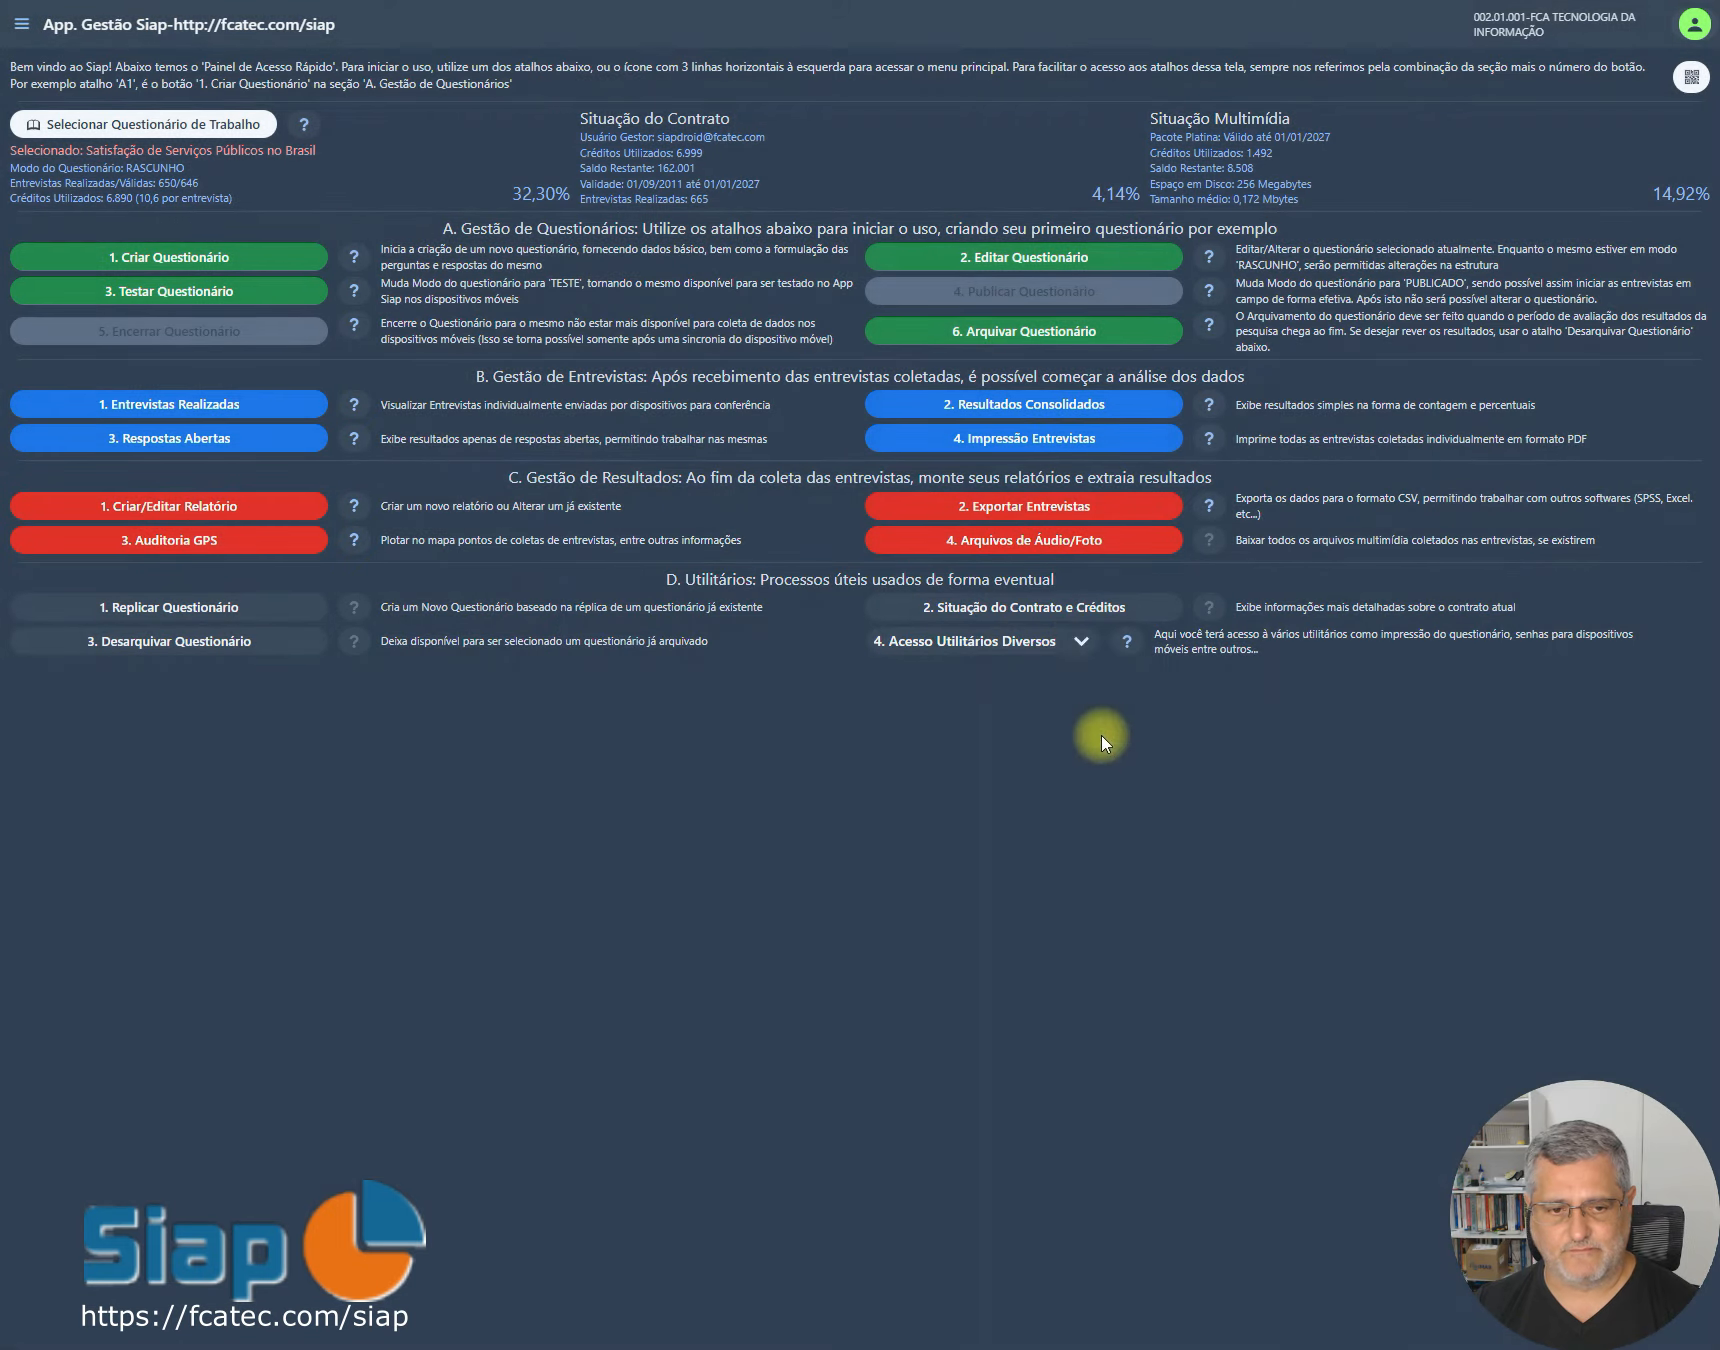
Step: View the quota map by locality from the quota control utilities and close it
{"action": "left_click", "coordinate": [1080, 641]}
{"action": "mouse_move", "coordinate": [1316, 1005]}
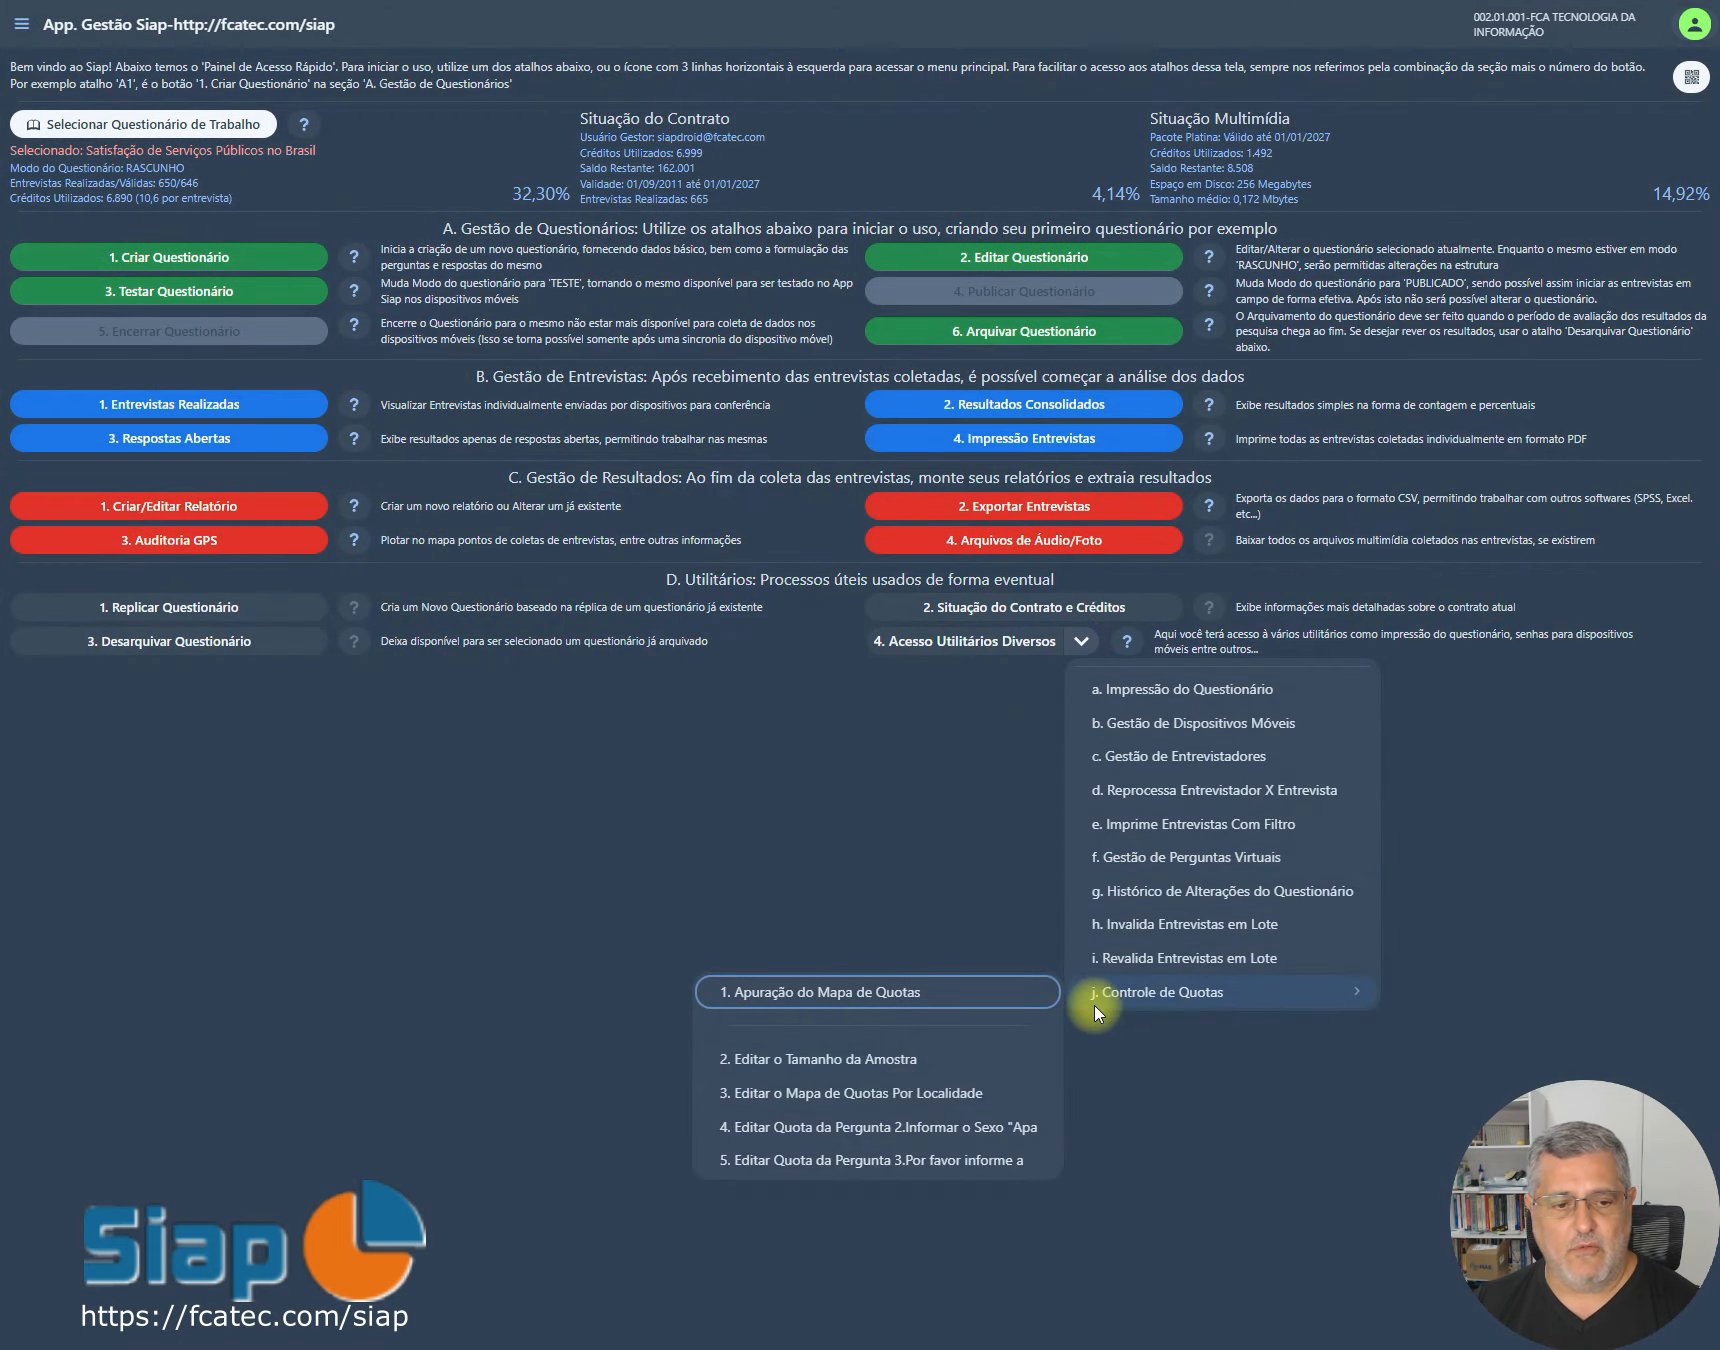
{"action": "left_click", "coordinate": [895, 1093]}
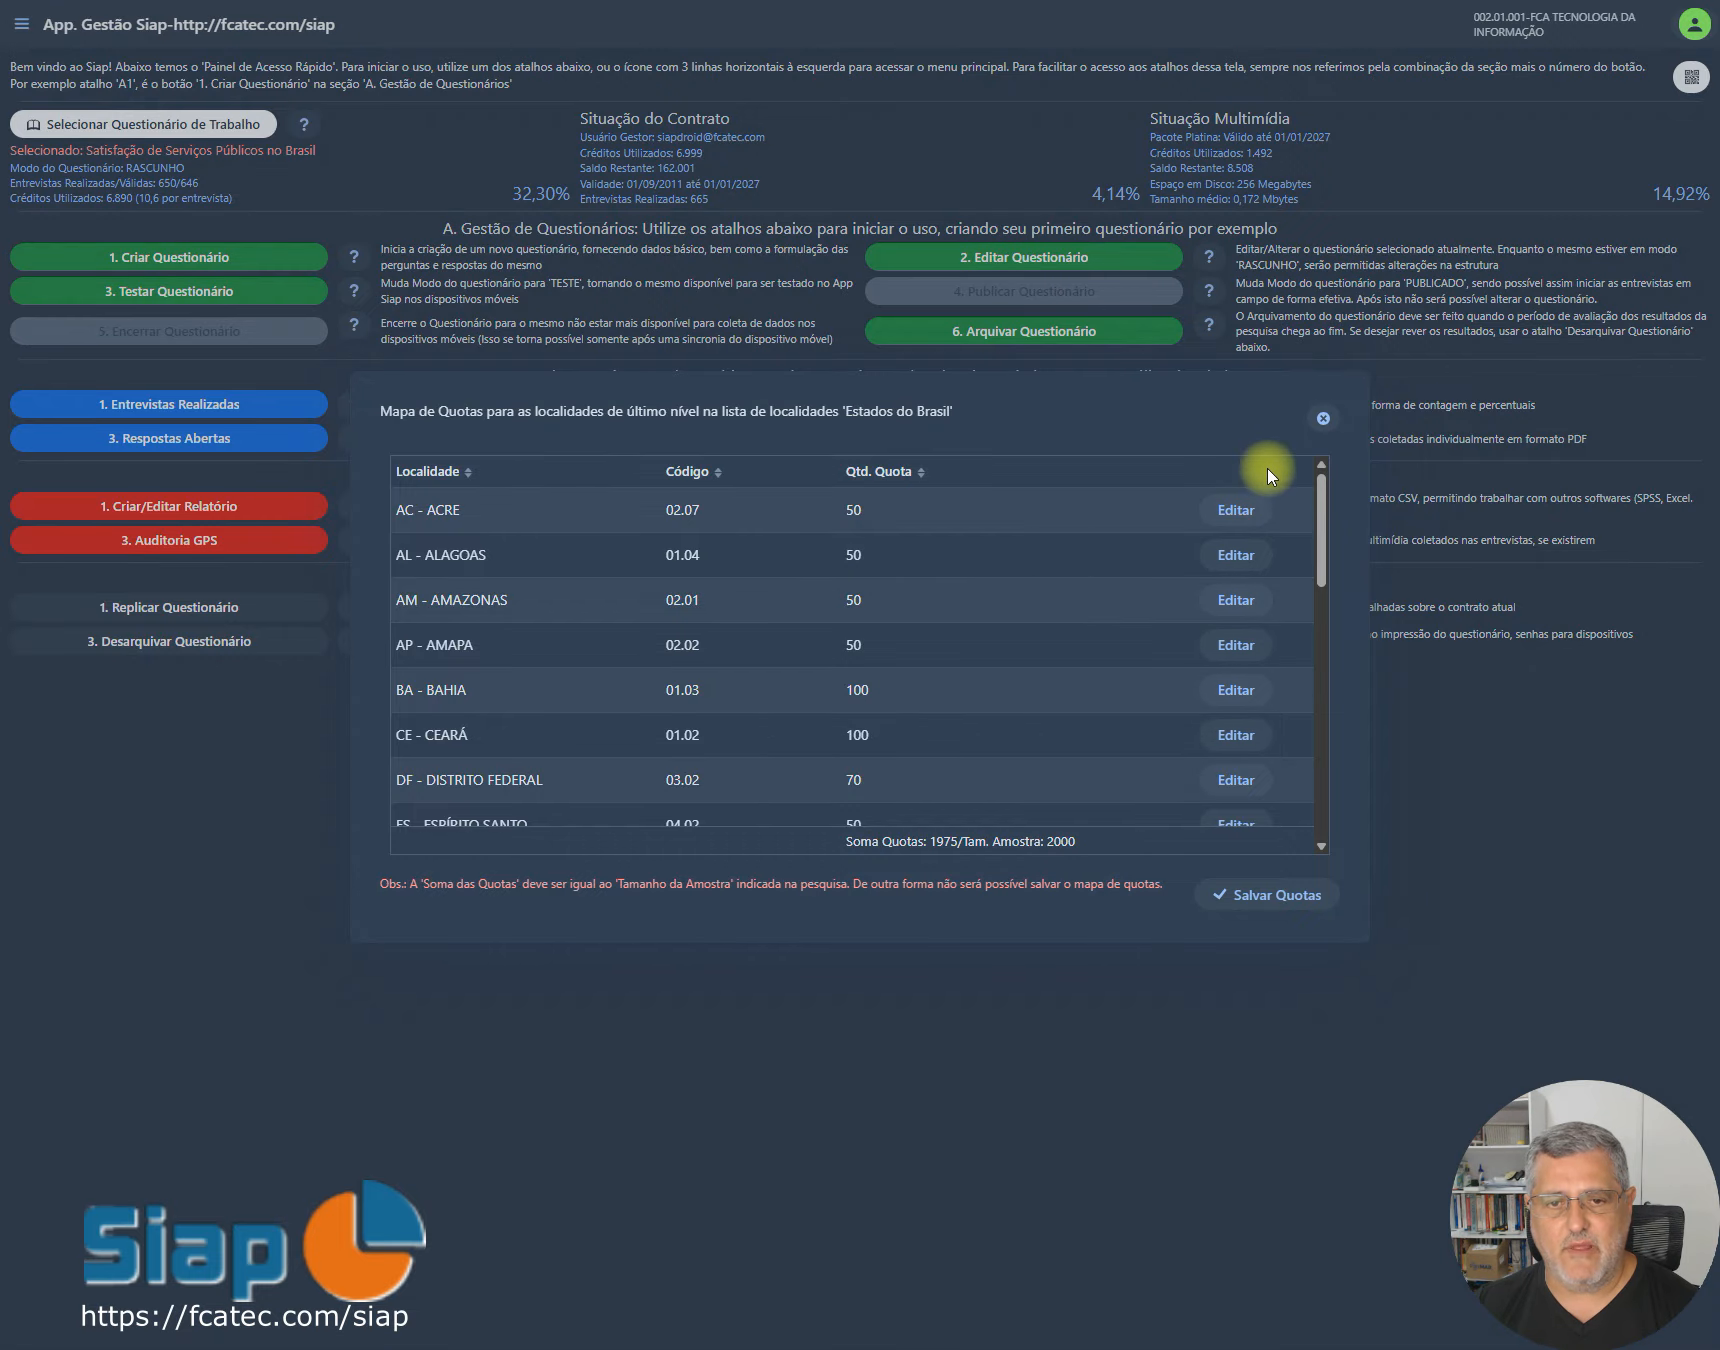
{"action": "left_click", "coordinate": [1325, 420]}
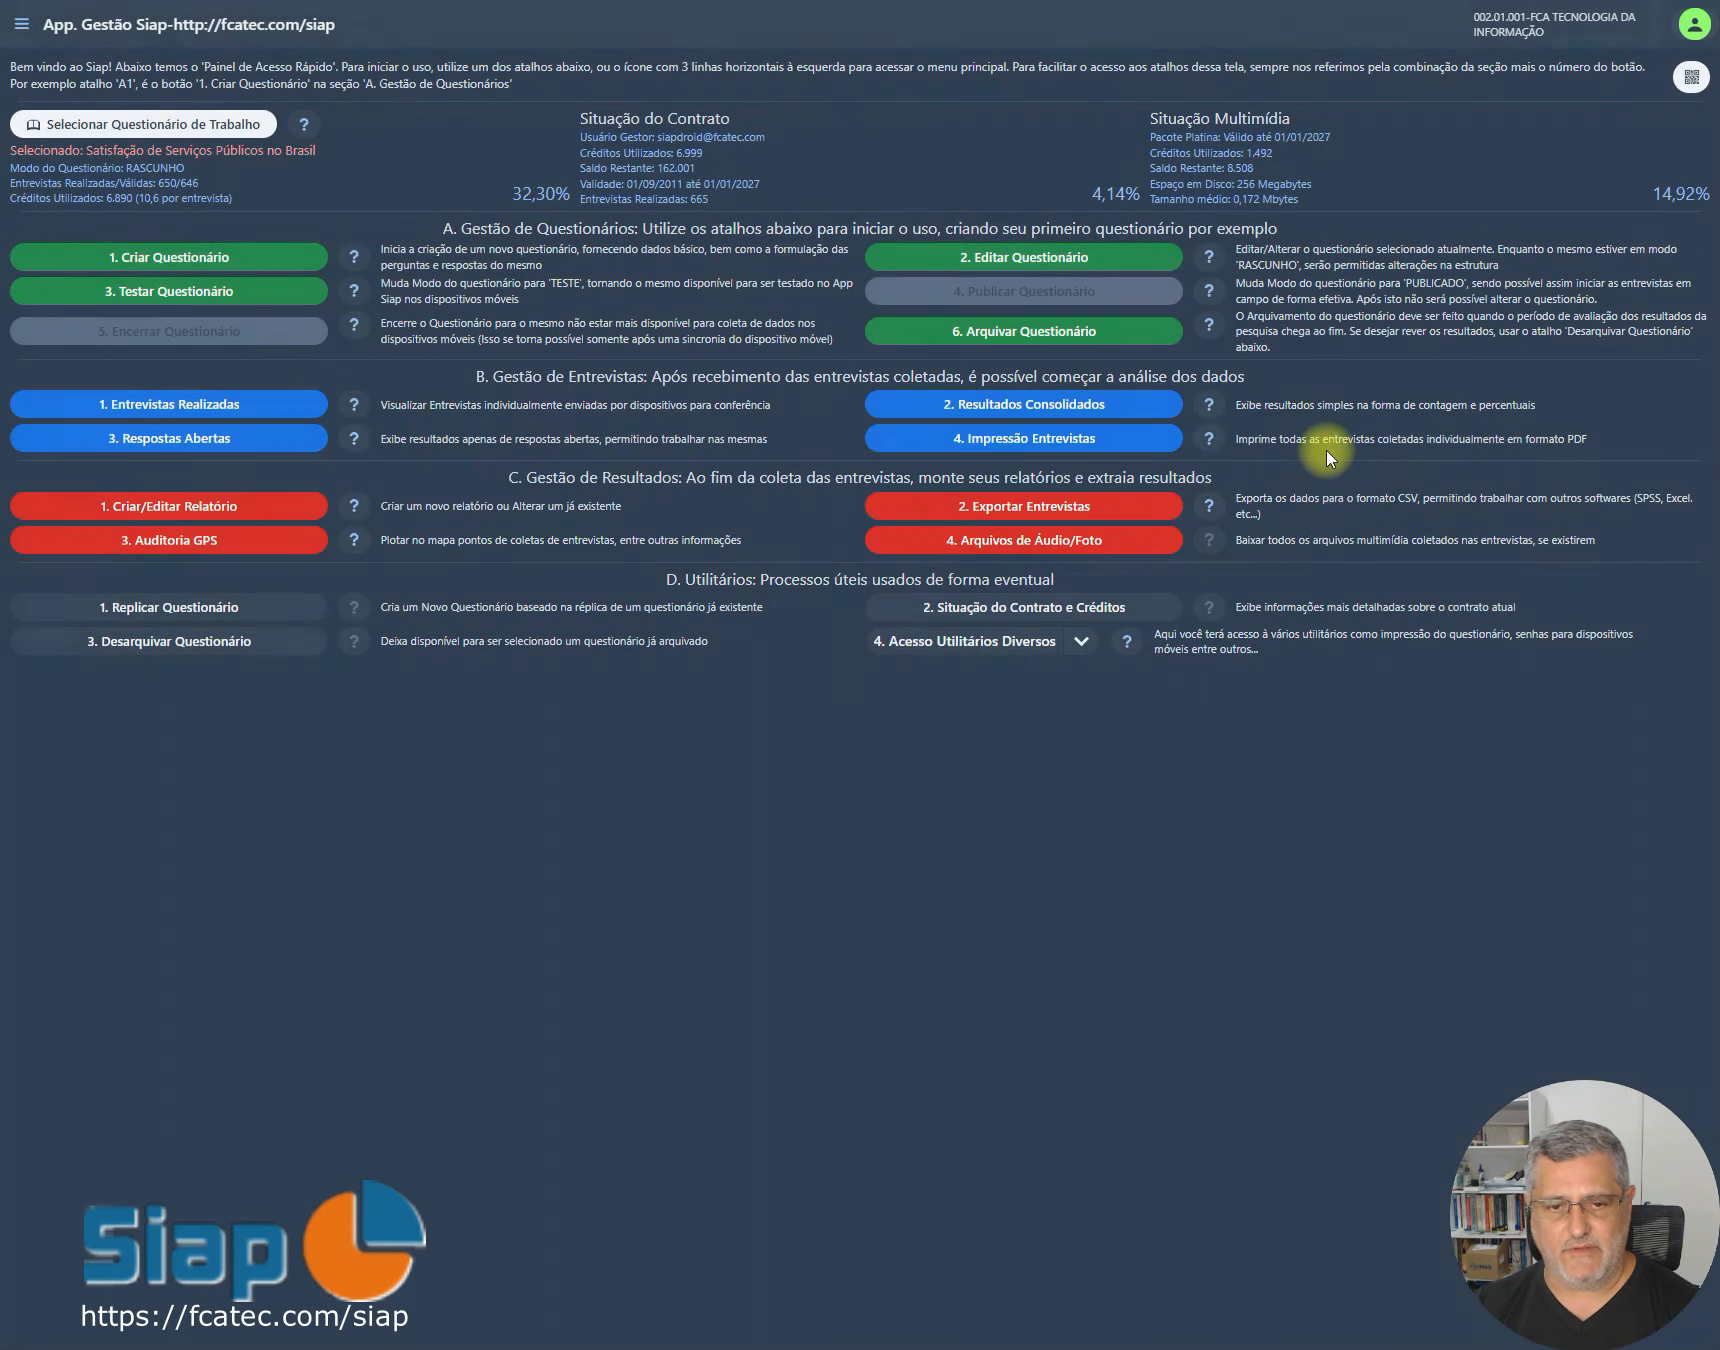
Step: View the answer quotas of question 2 (apparent sex) from the quota control utilities and close them
{"action": "left_click", "coordinate": [1082, 641]}
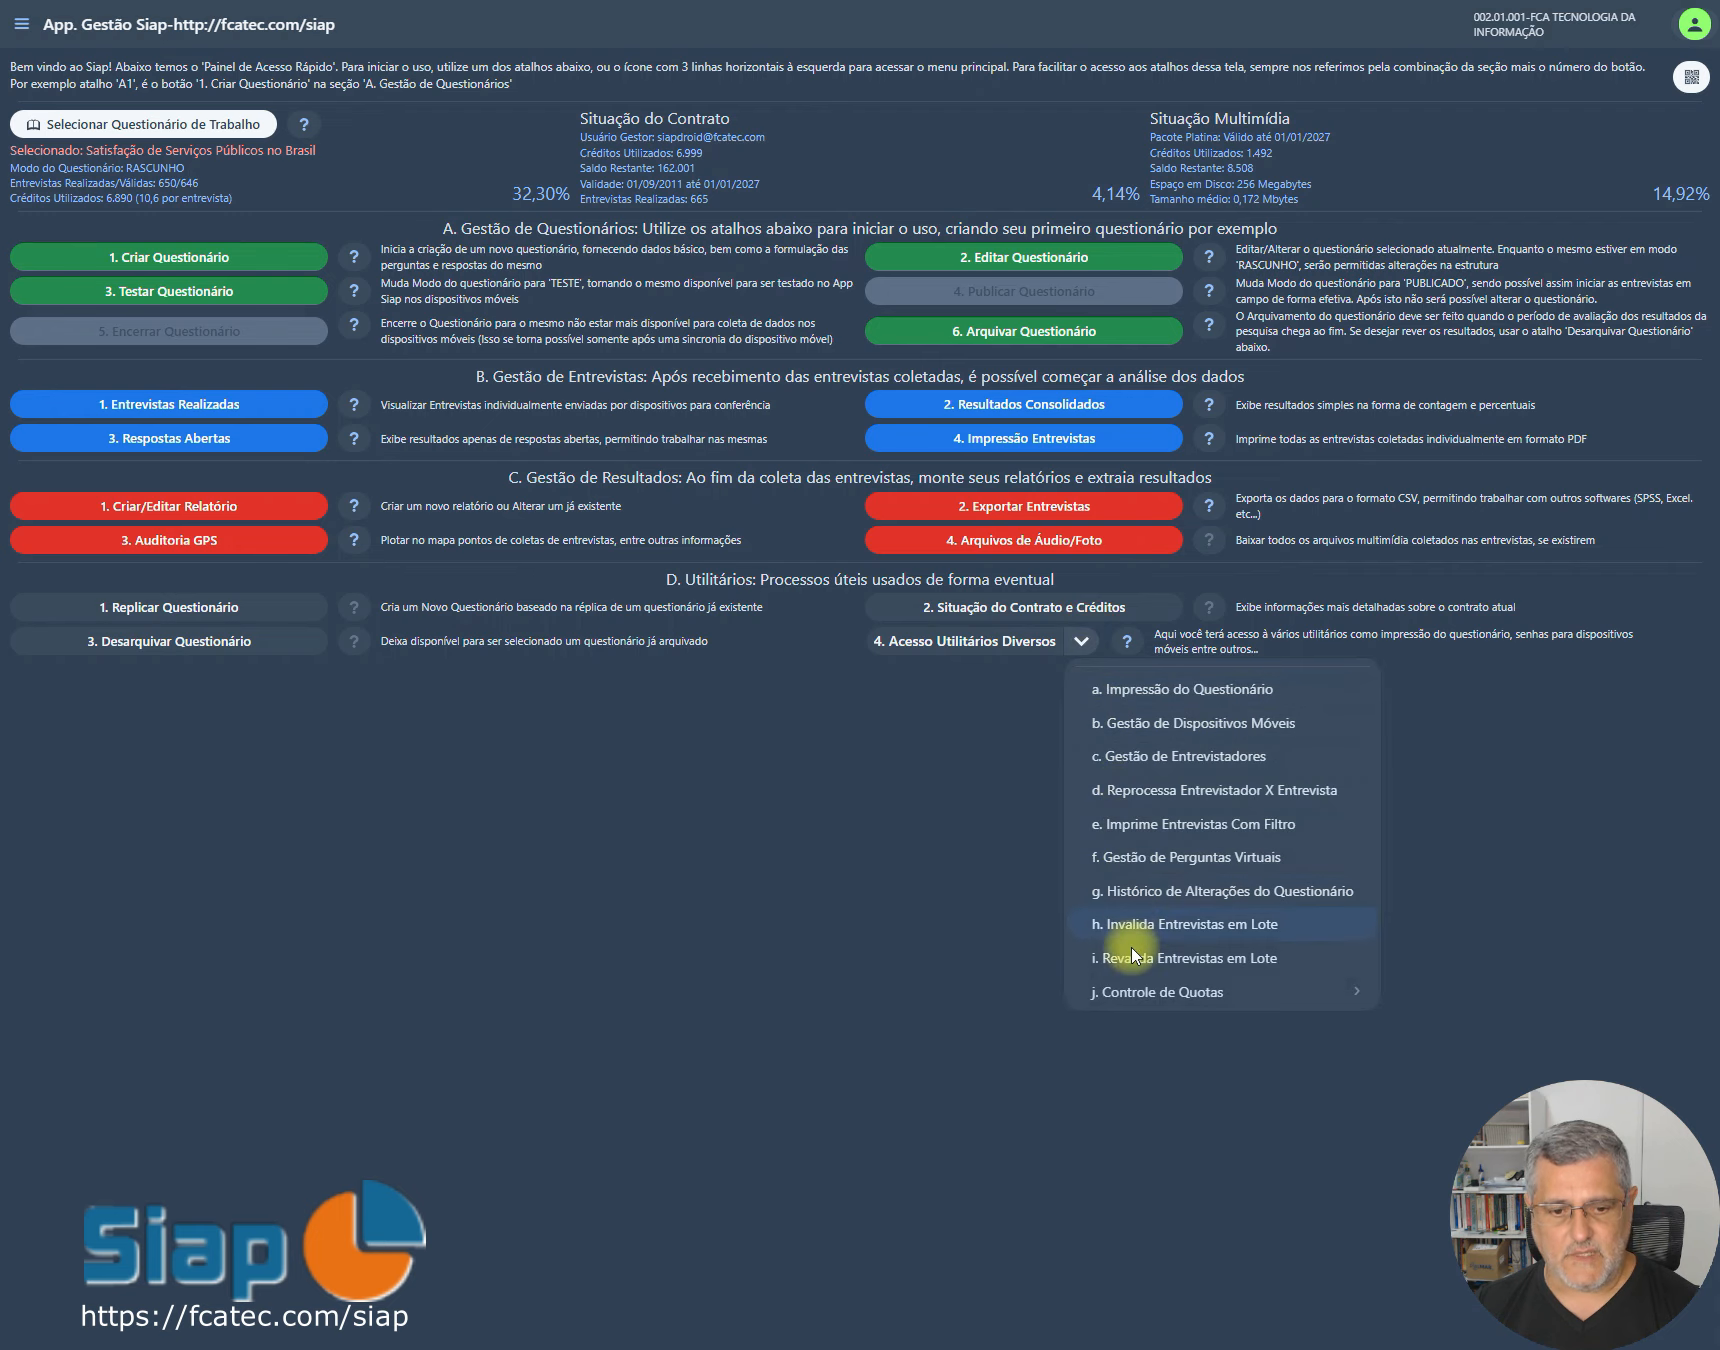
{"action": "left_click", "coordinate": [1190, 992]}
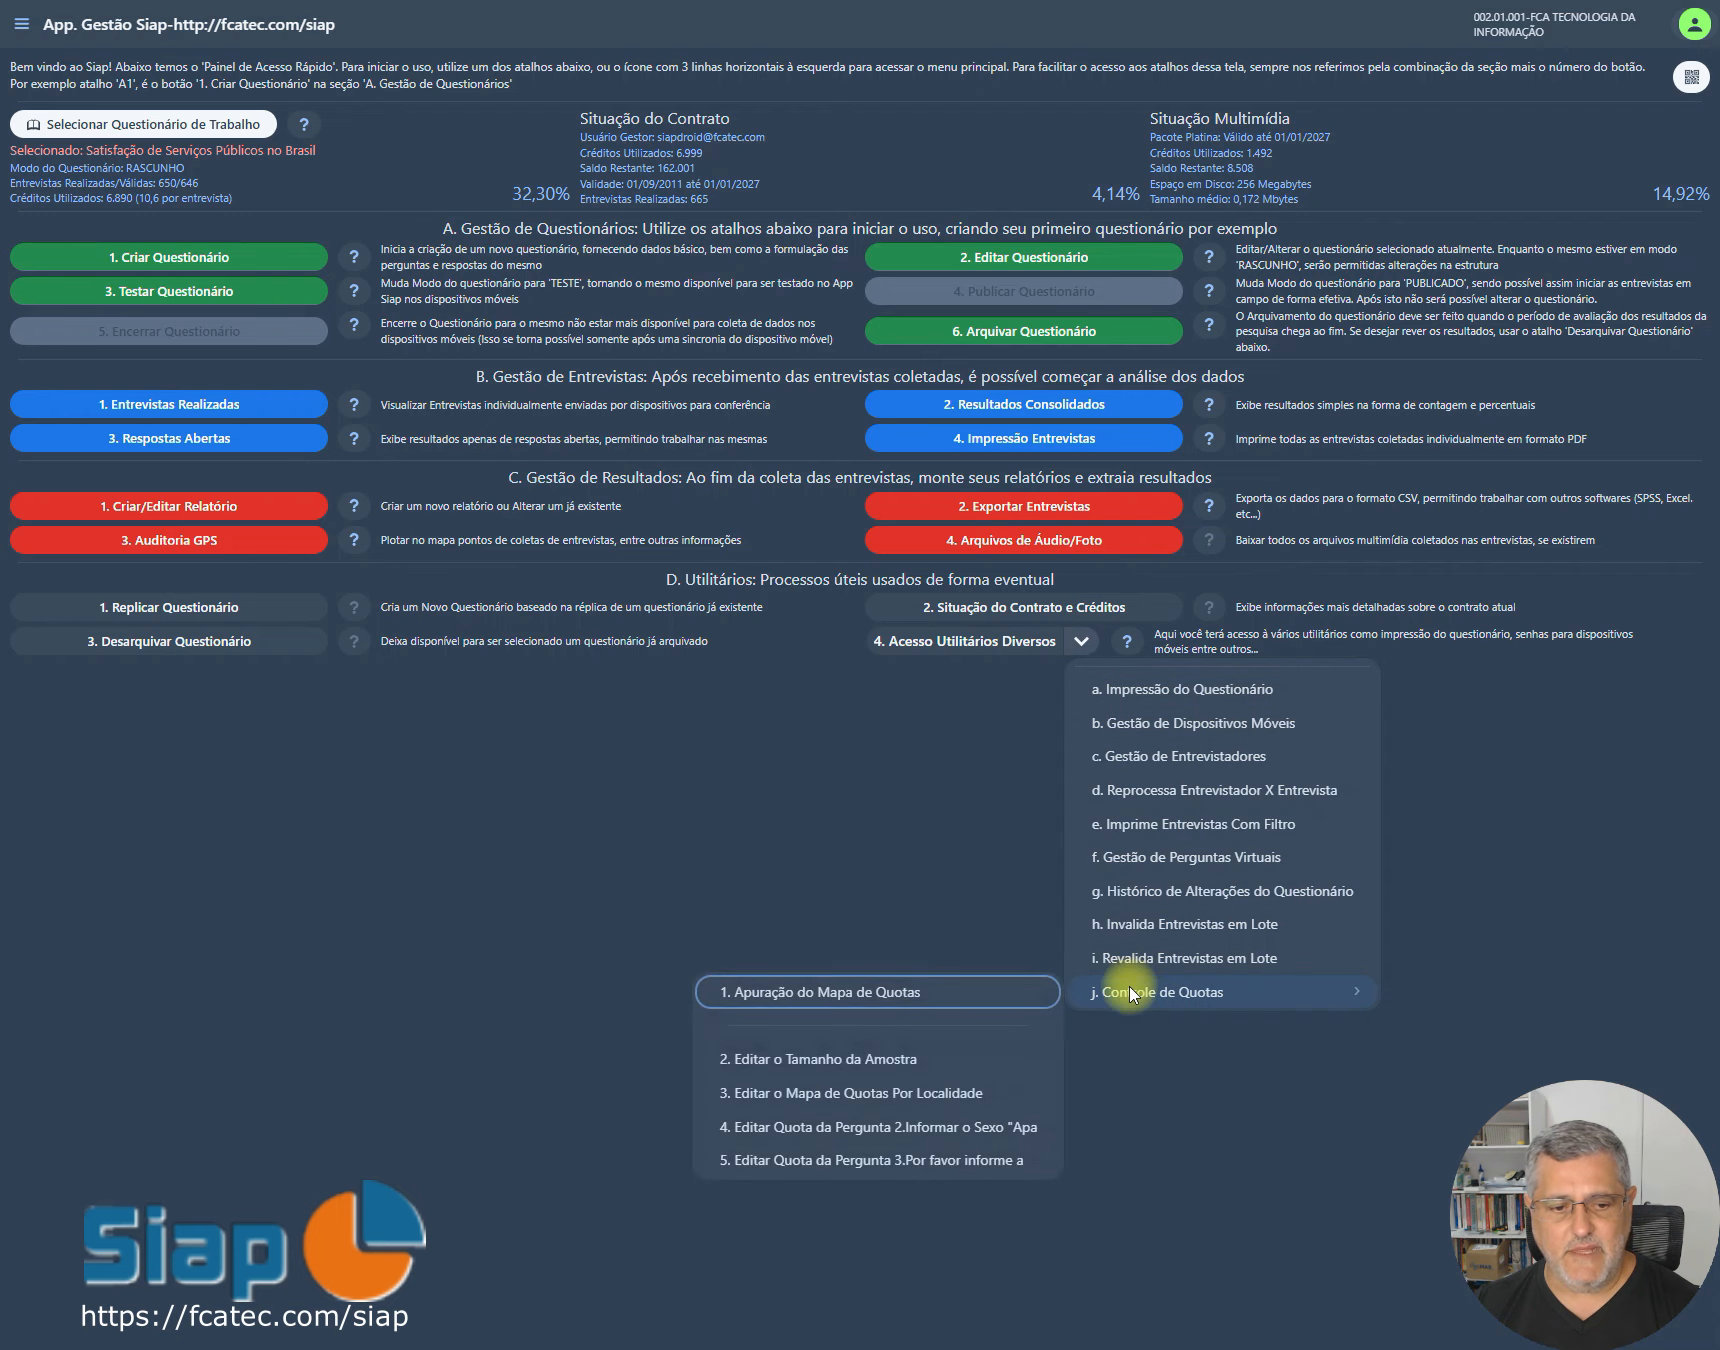
{"action": "left_click", "coordinate": [975, 1130]}
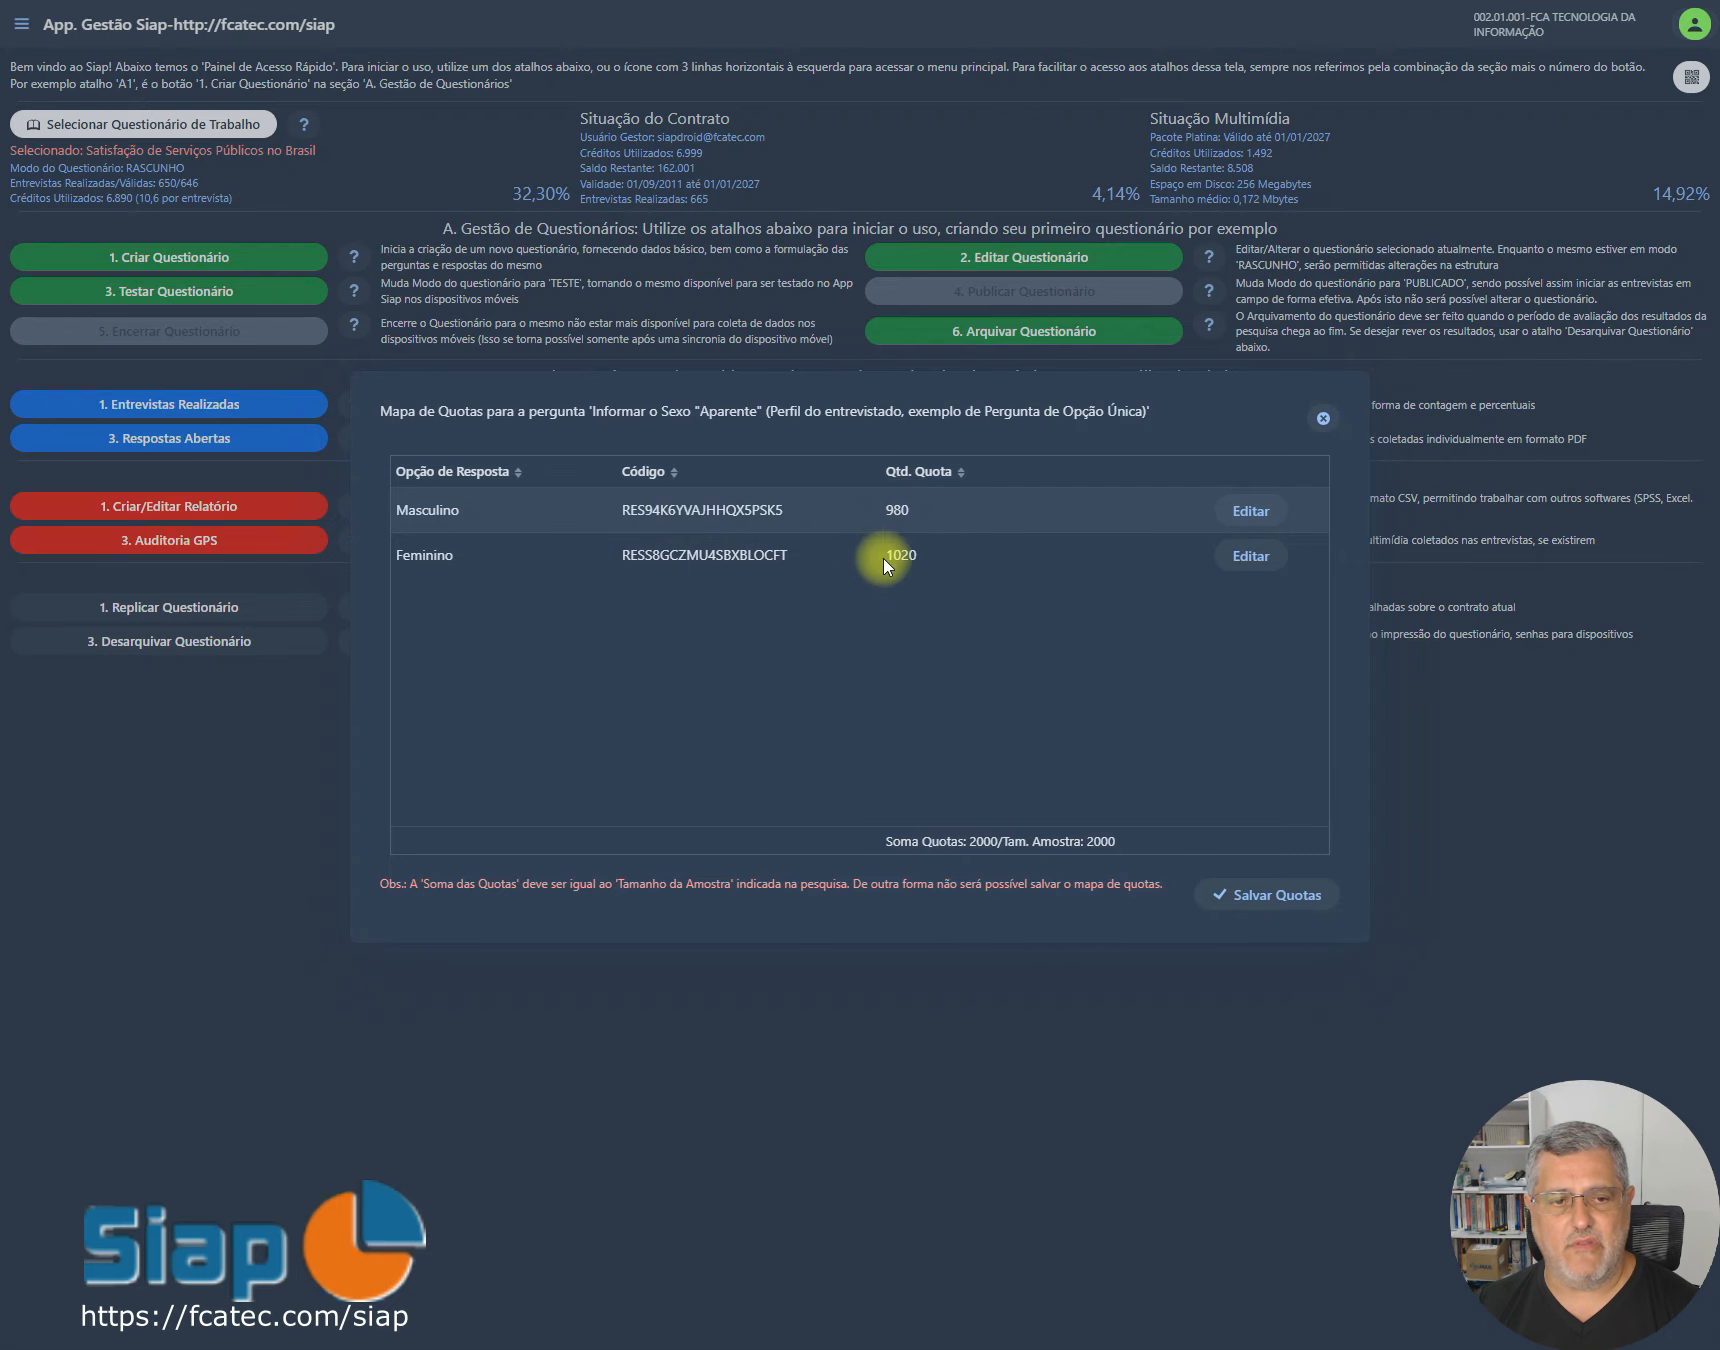
{"action": "left_click", "coordinate": [1325, 428]}
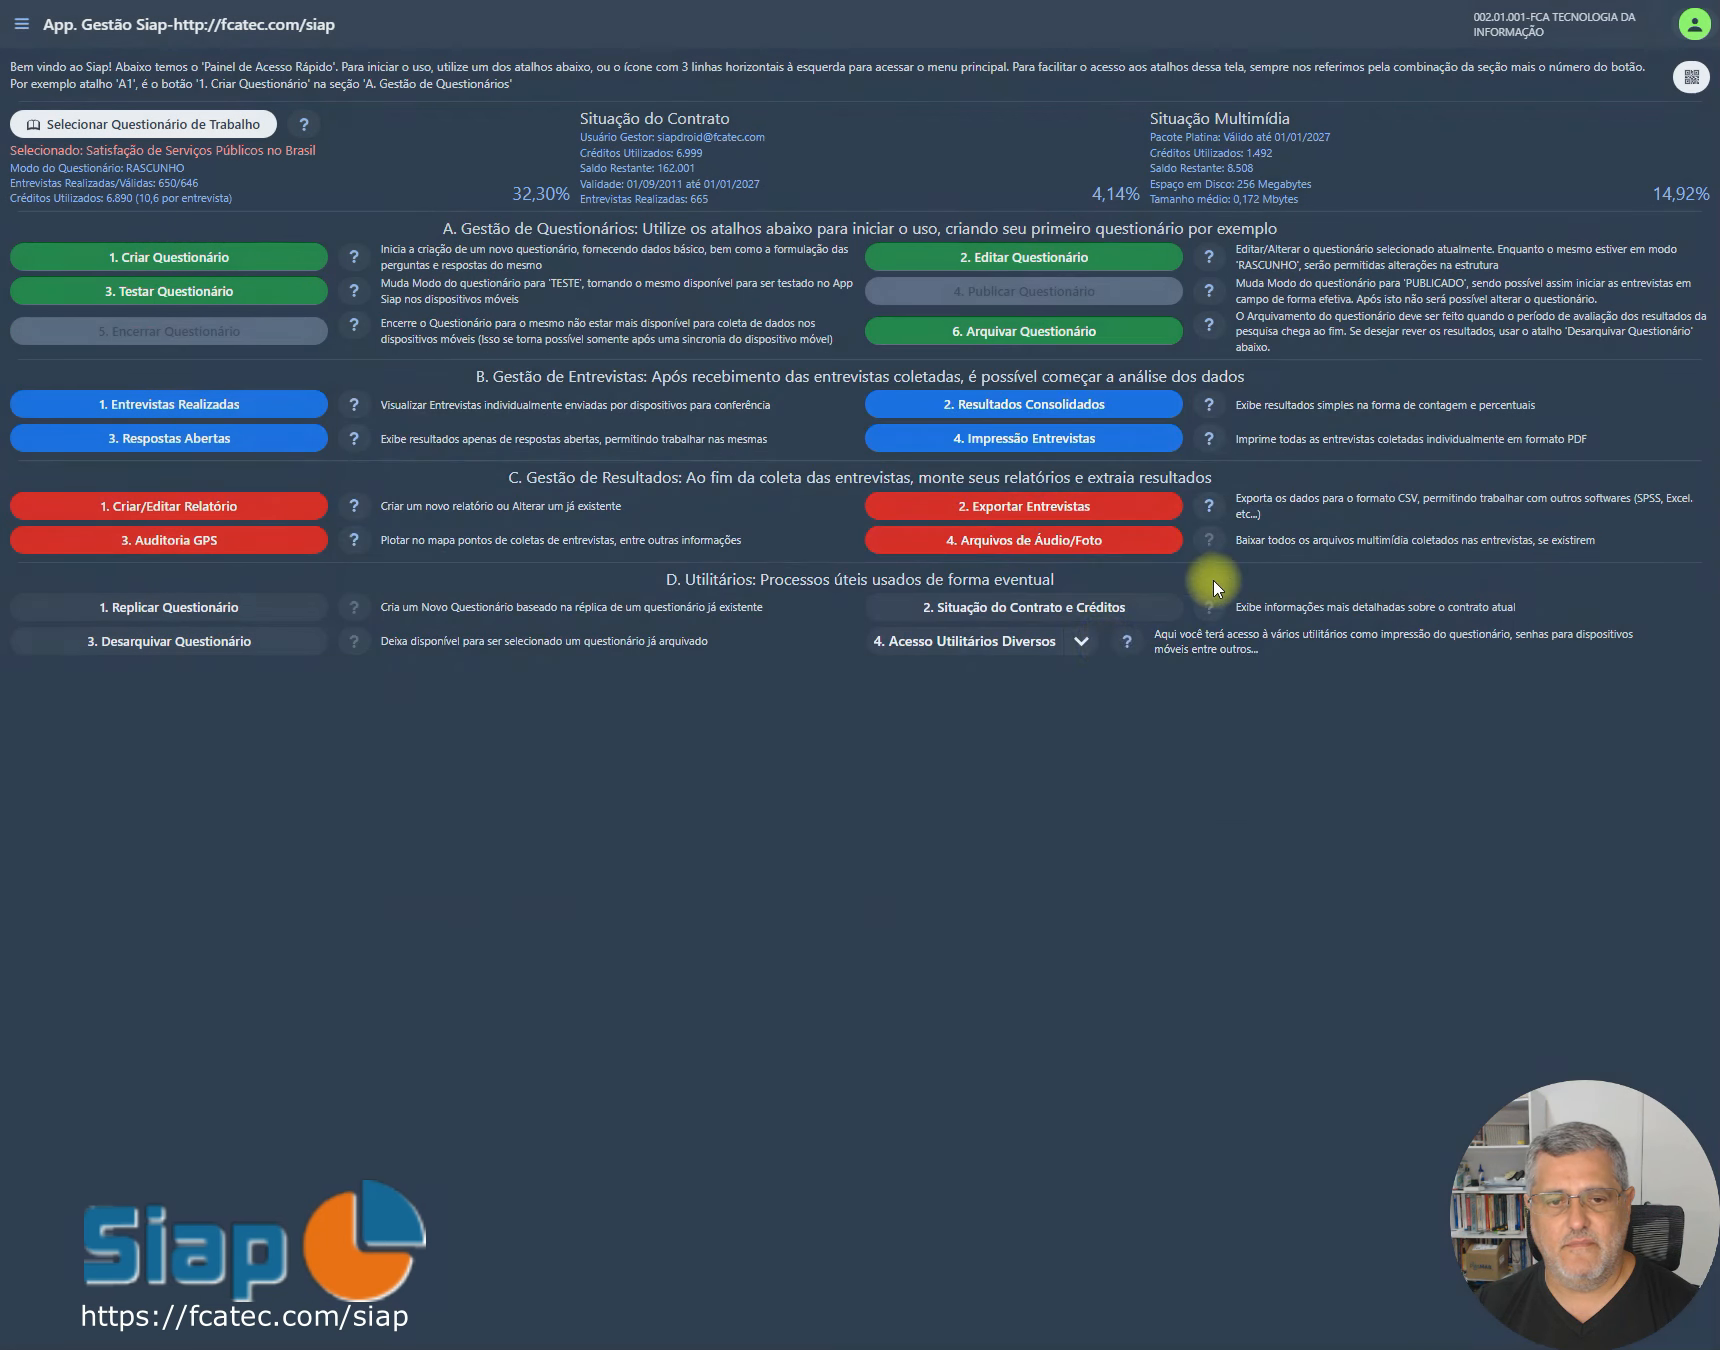
Step: View the age-range quotas of question 3 from the quota control utilities and close them
{"action": "left_click", "coordinate": [1083, 641]}
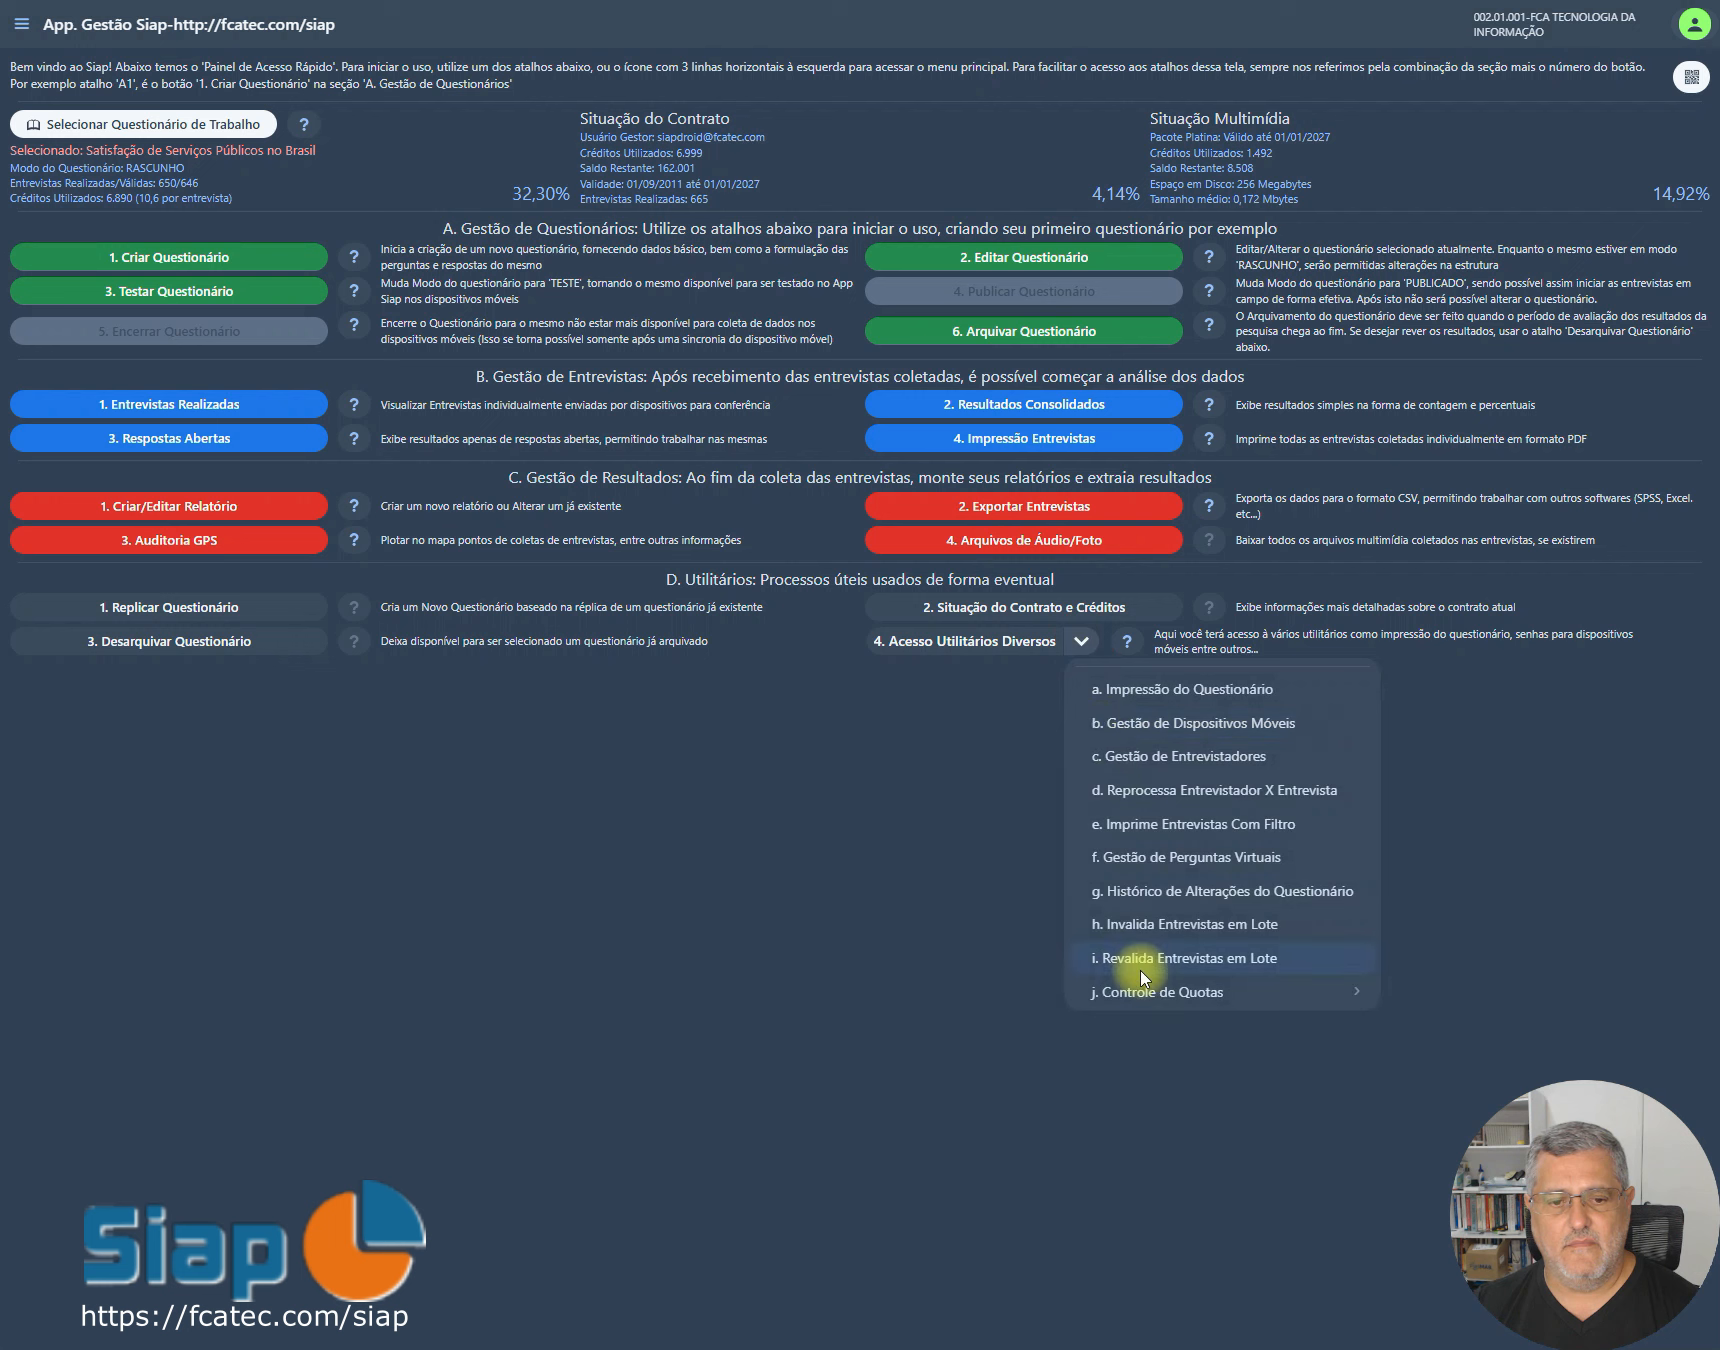
{"action": "mouse_move", "coordinate": [1141, 995]}
{"action": "left_click", "coordinate": [906, 1172]}
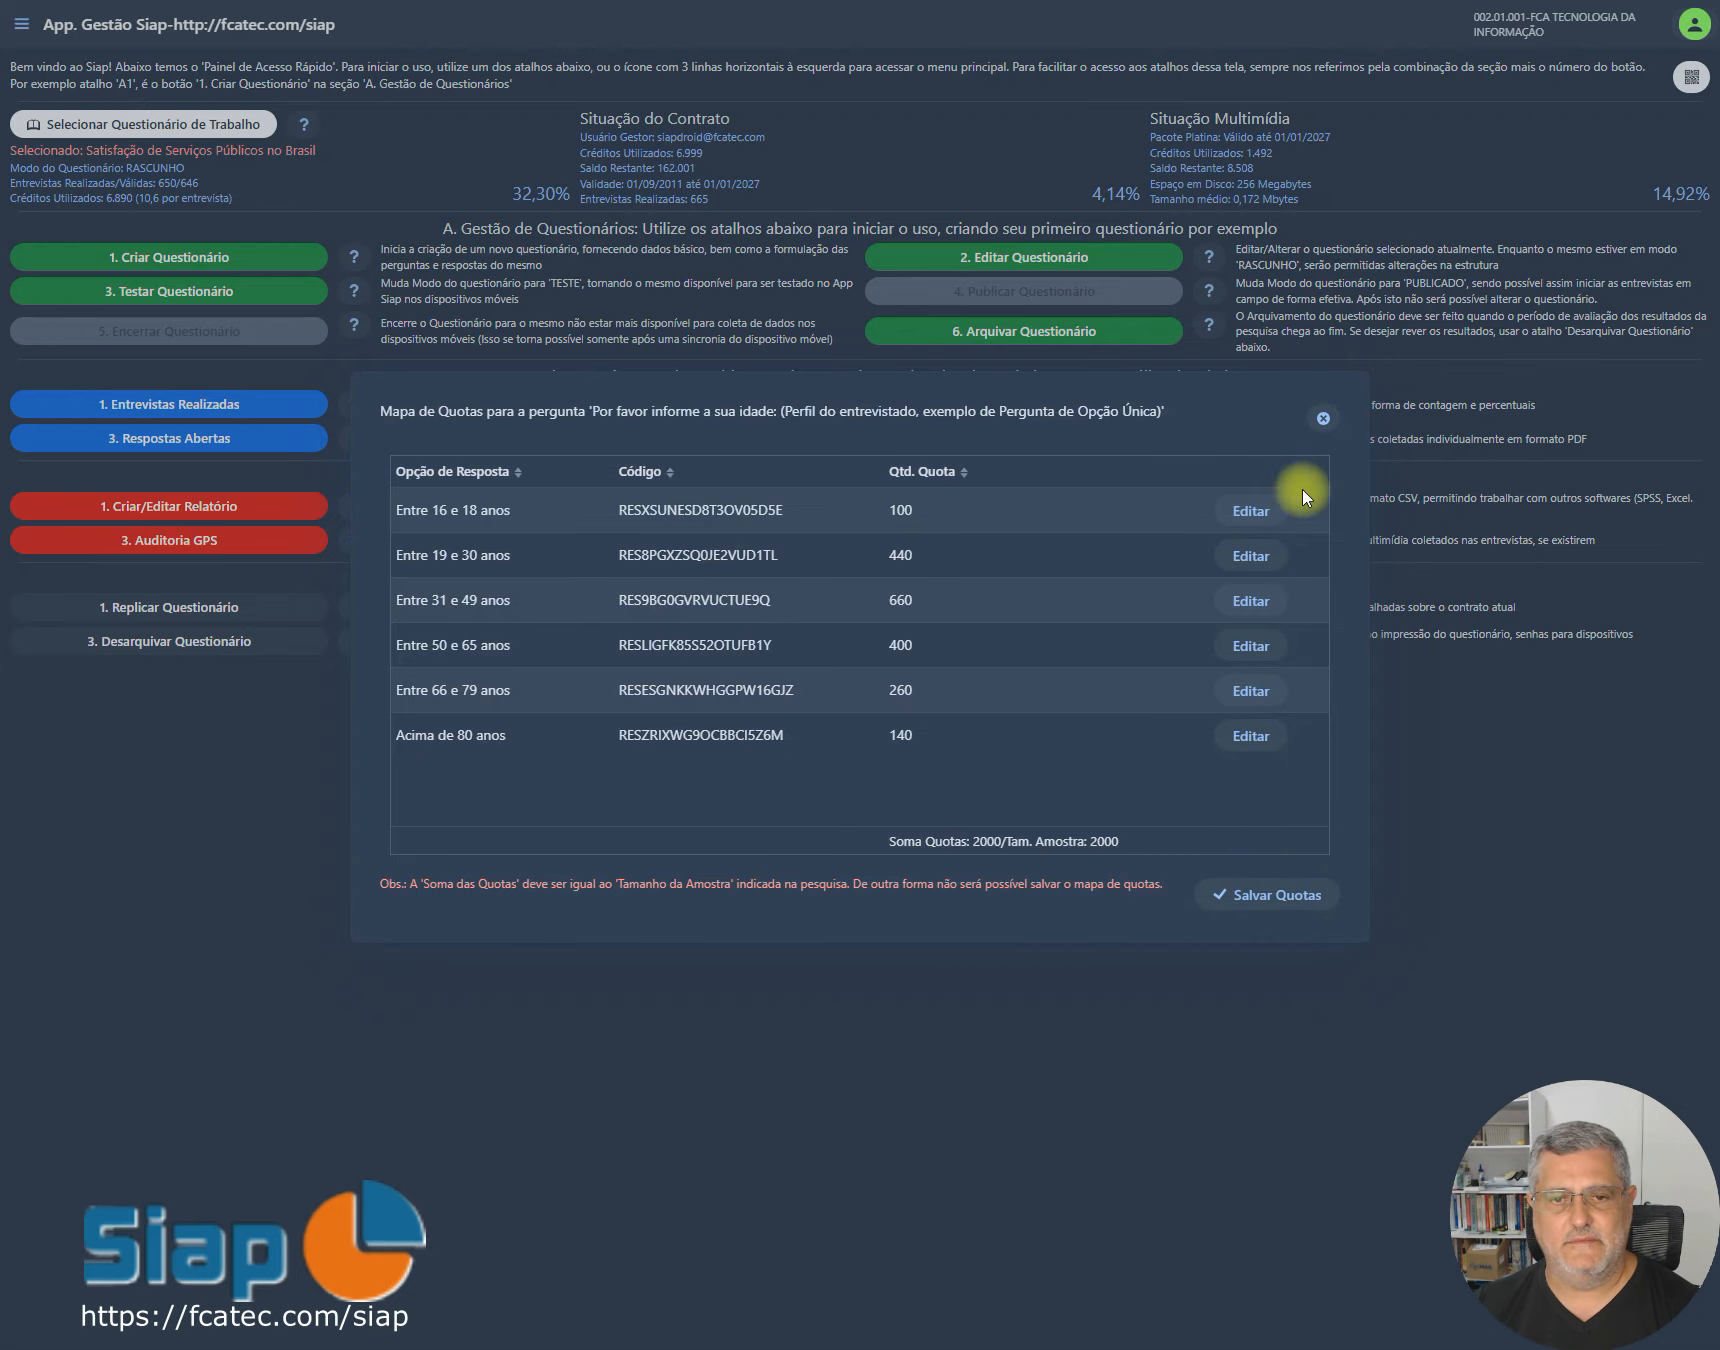
{"action": "left_click", "coordinate": [1323, 420]}
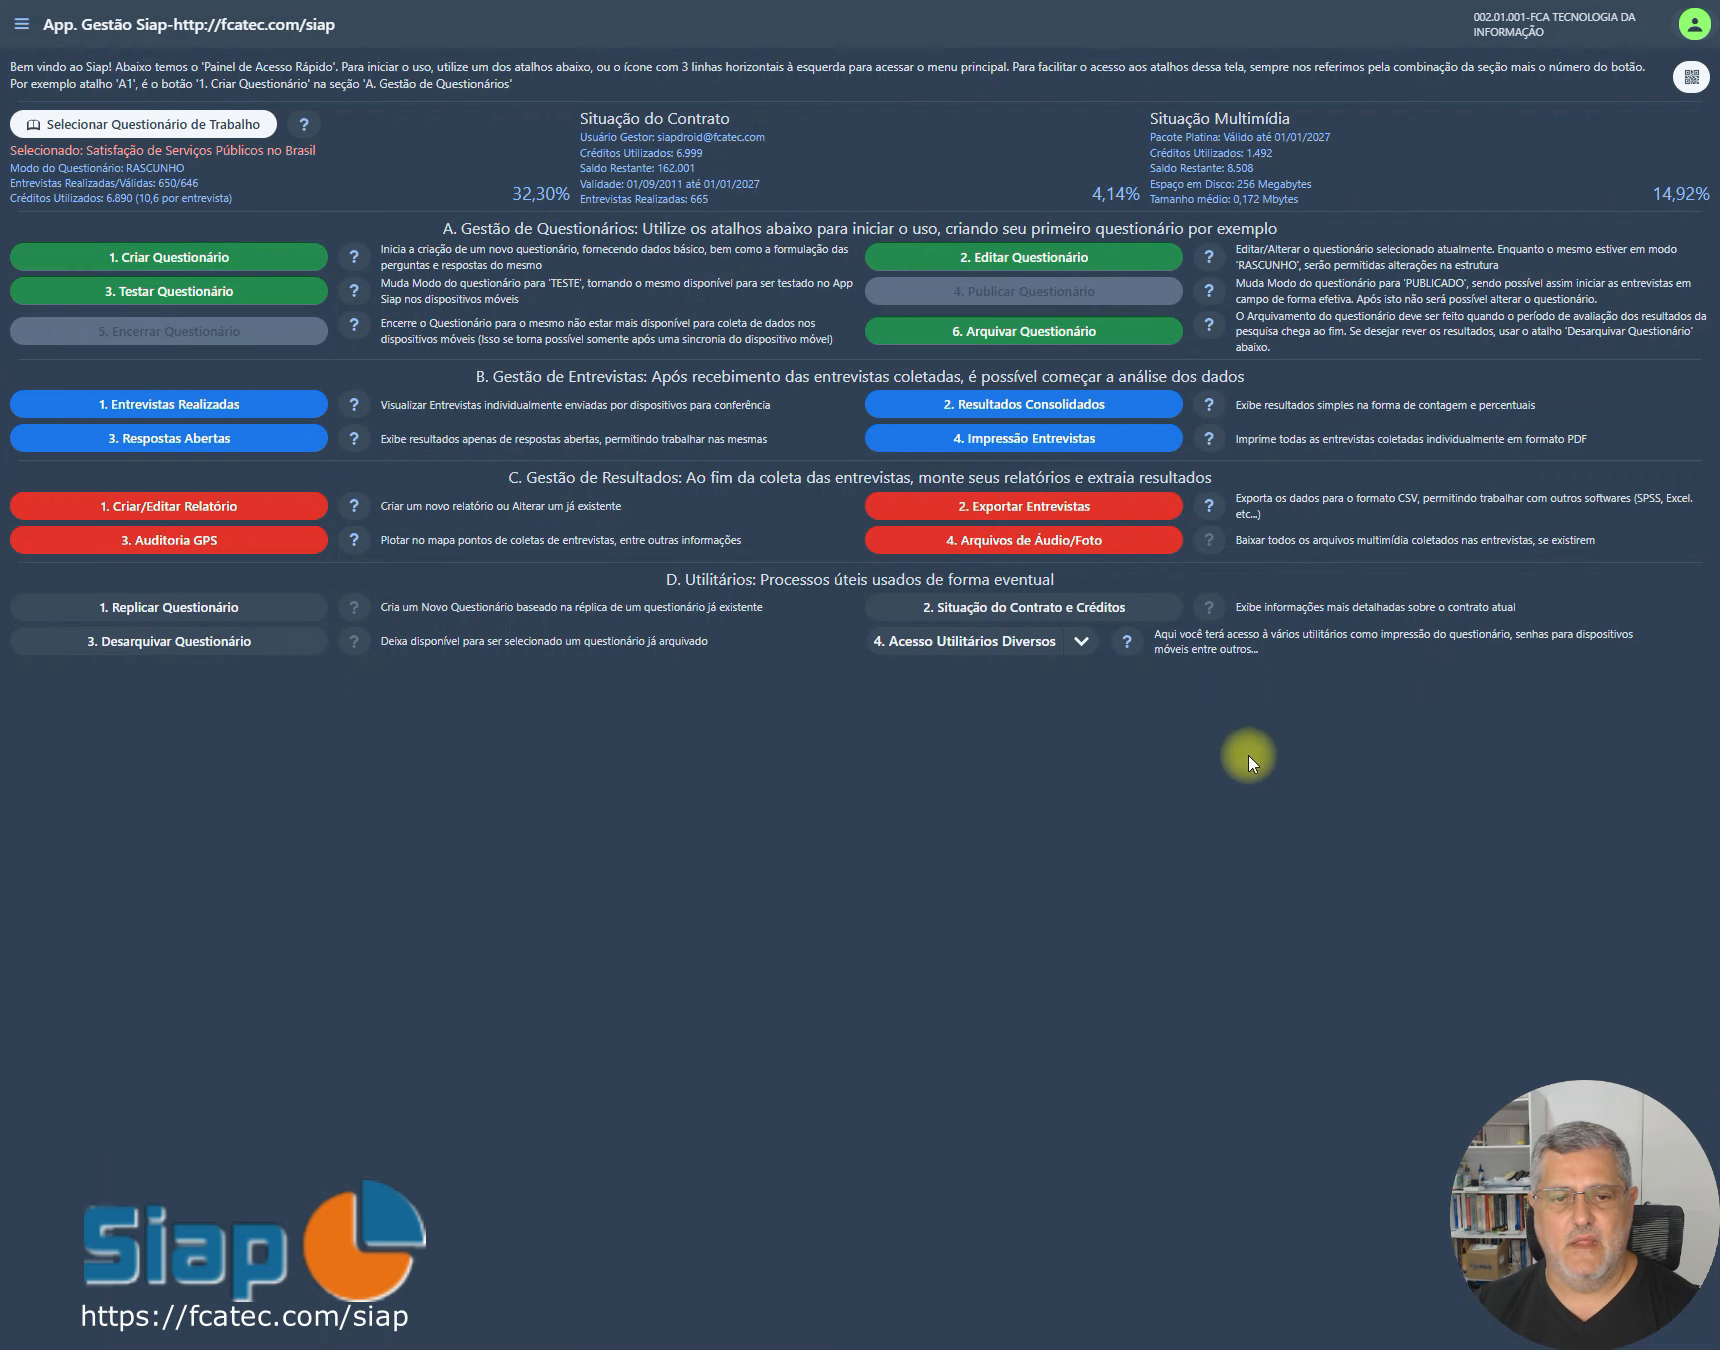
Step: Generate the quota map tally report from the quota control utilities and fit its pages to the viewer's width
{"action": "left_click", "coordinate": [1081, 641]}
{"action": "mouse_move", "coordinate": [1158, 1008]}
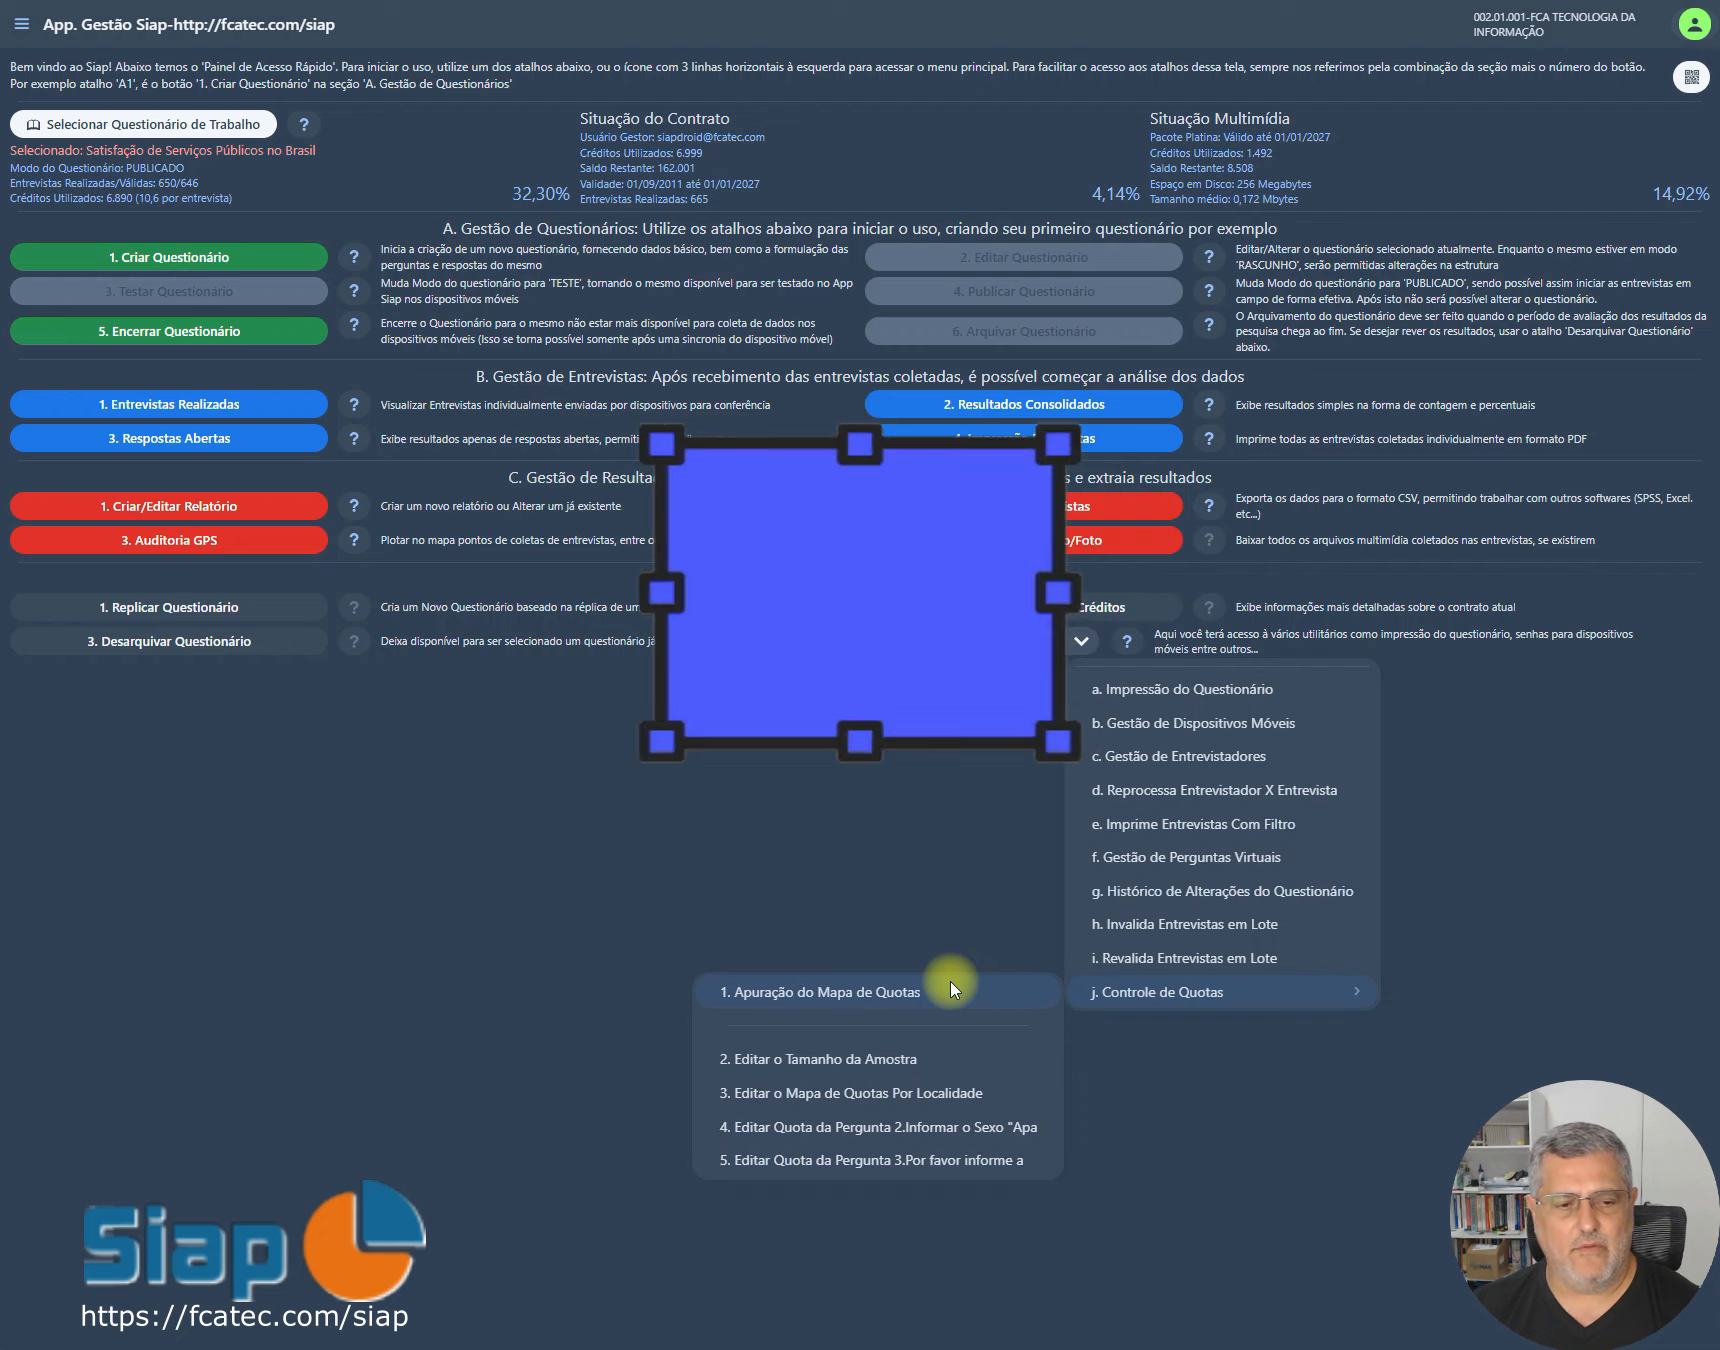
{"action": "left_click", "coordinate": [950, 983]}
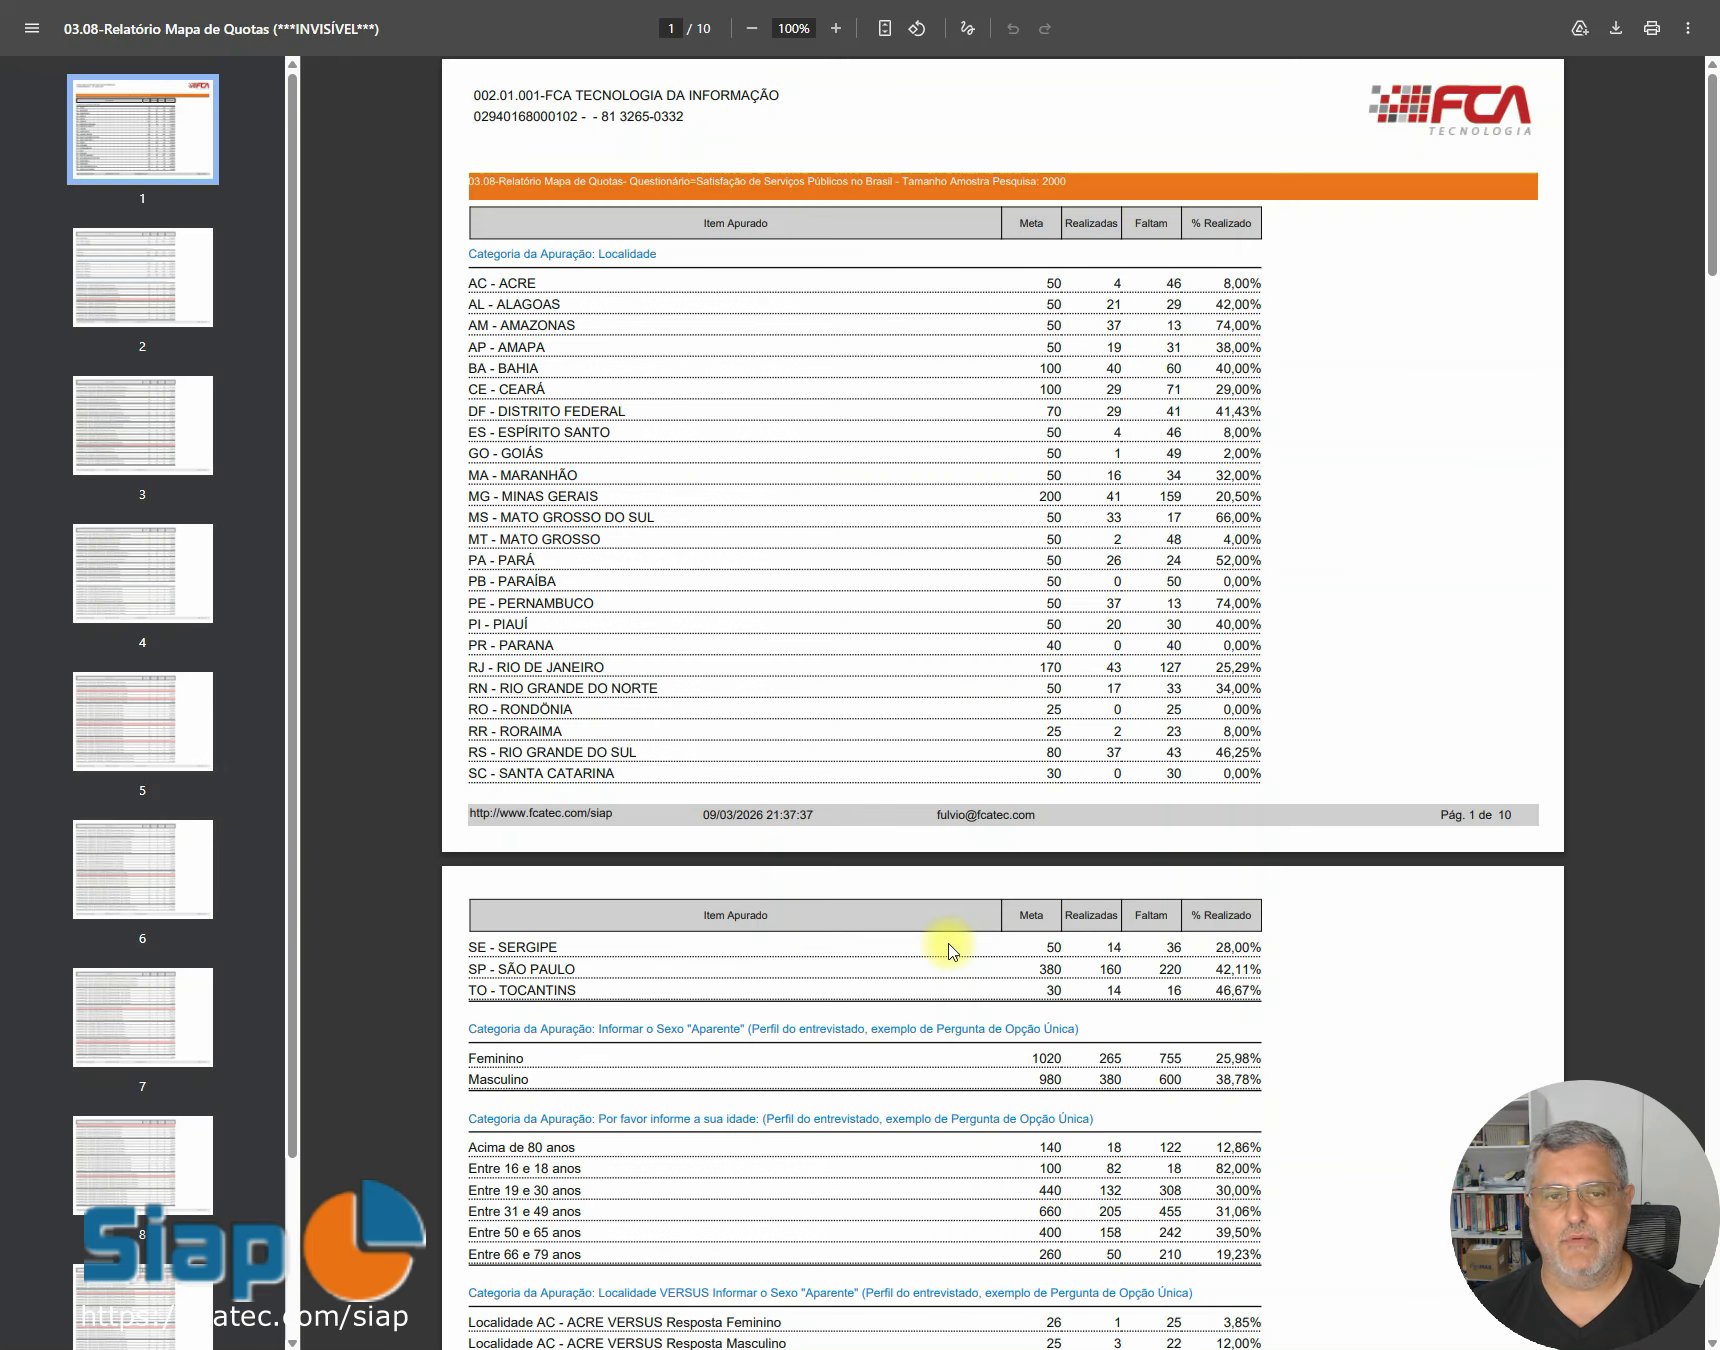
{"action": "left_click", "coordinate": [885, 29]}
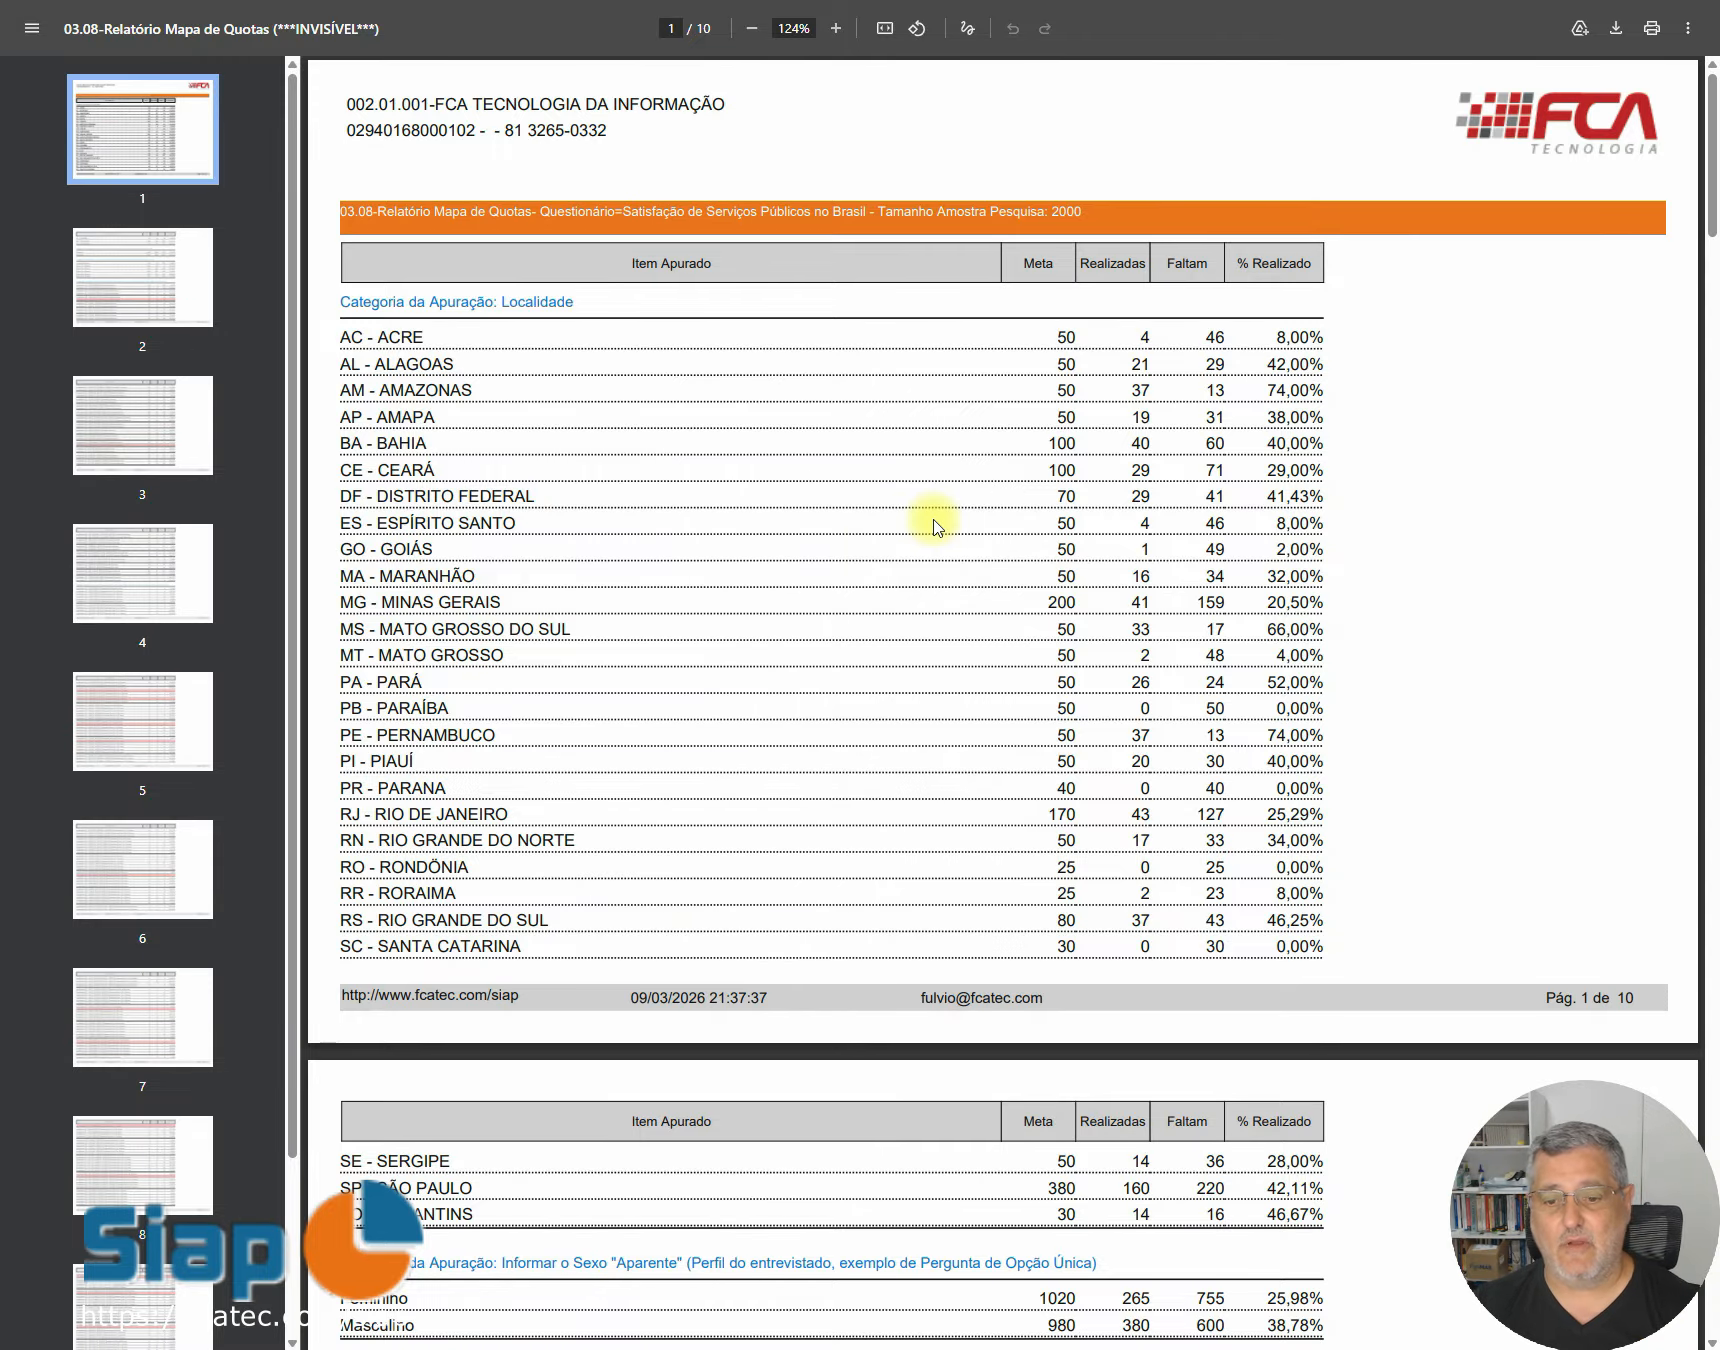
Step: Examine the report's quotas by locality, apparent sex and age range, including Acre's target, completed, missing and percentage figures by sex
{"action": "scroll", "coordinate": [1340, 458], "scroll_direction": "down", "scroll_amount": 1}
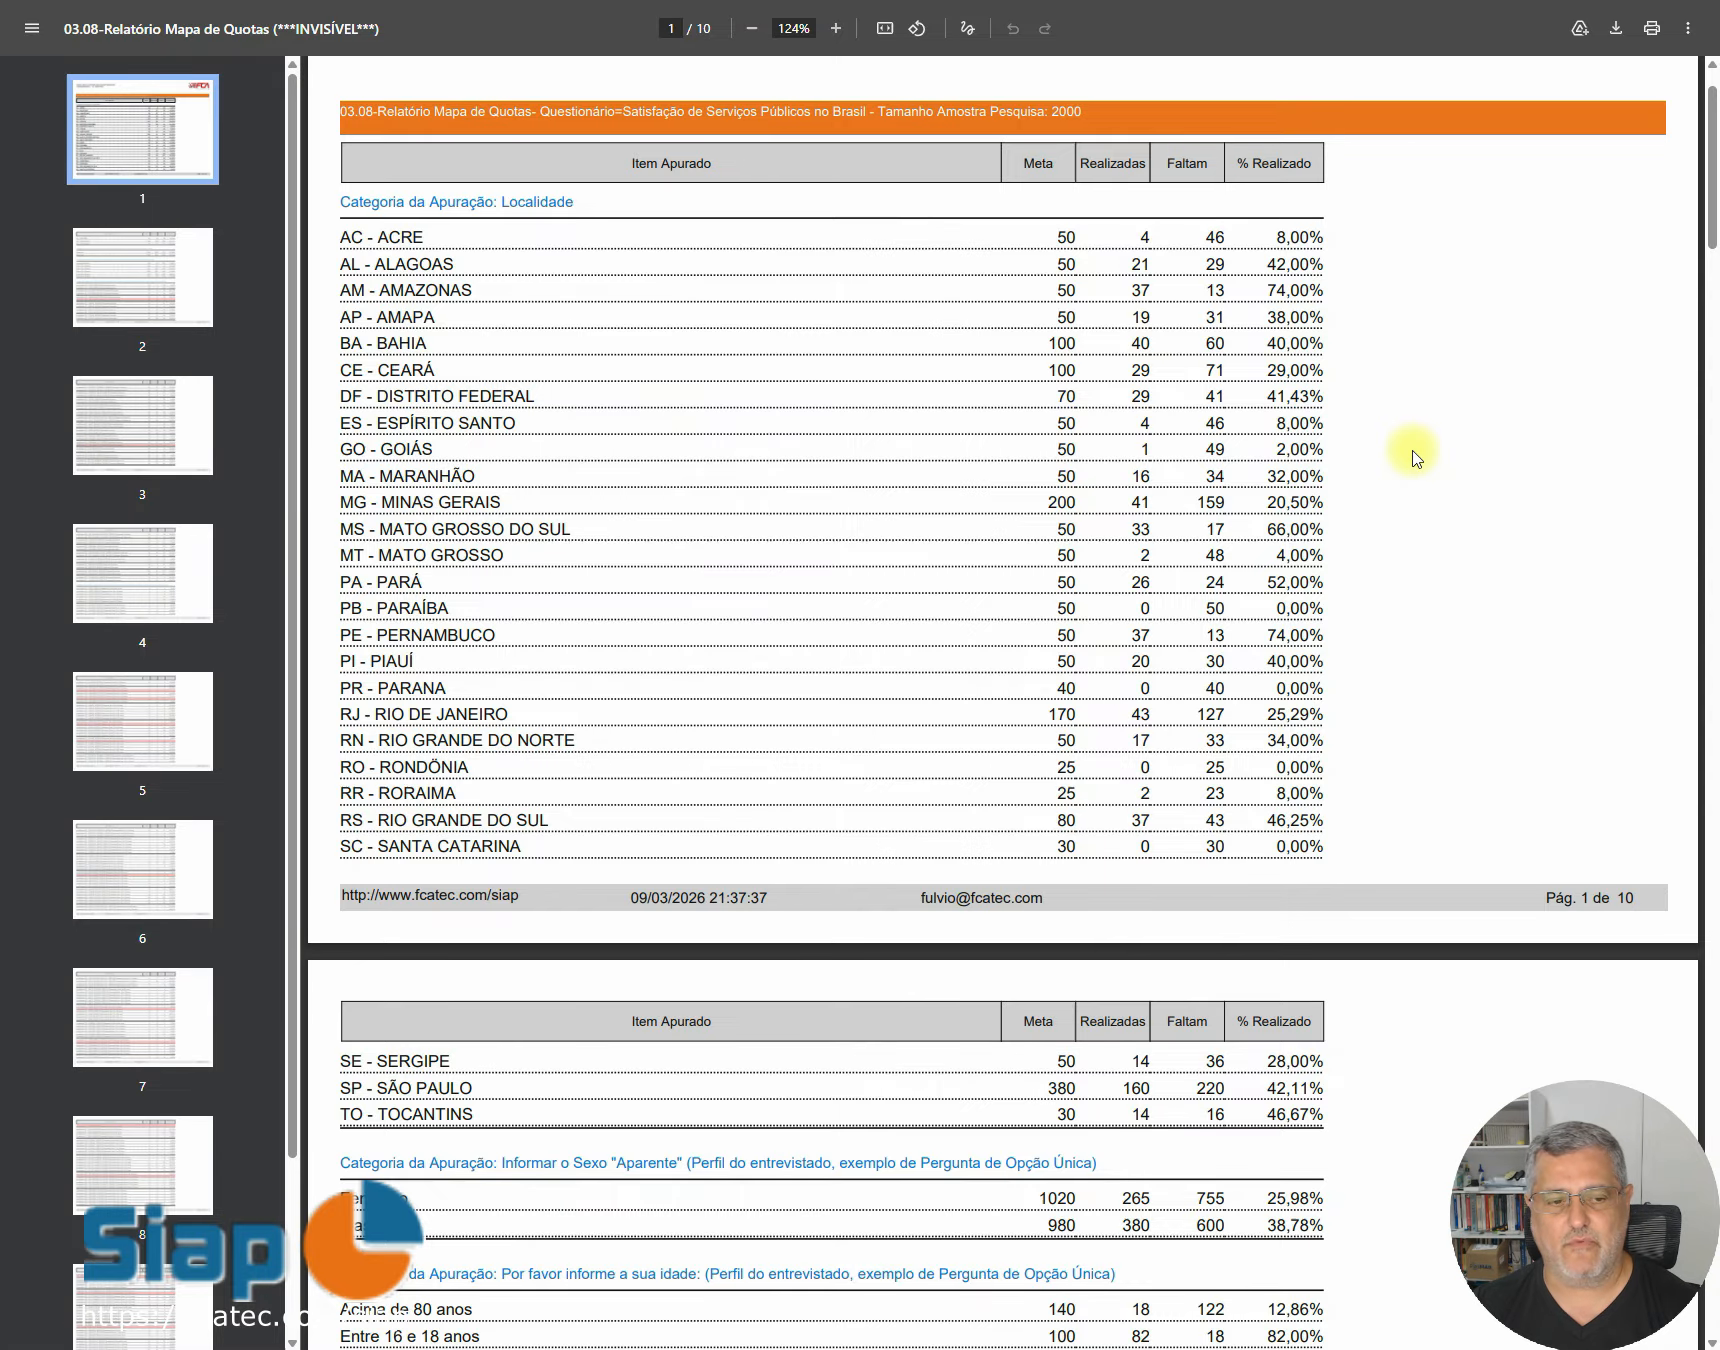
{"action": "scroll", "coordinate": [1415, 458], "scroll_direction": "down", "scroll_amount": 3}
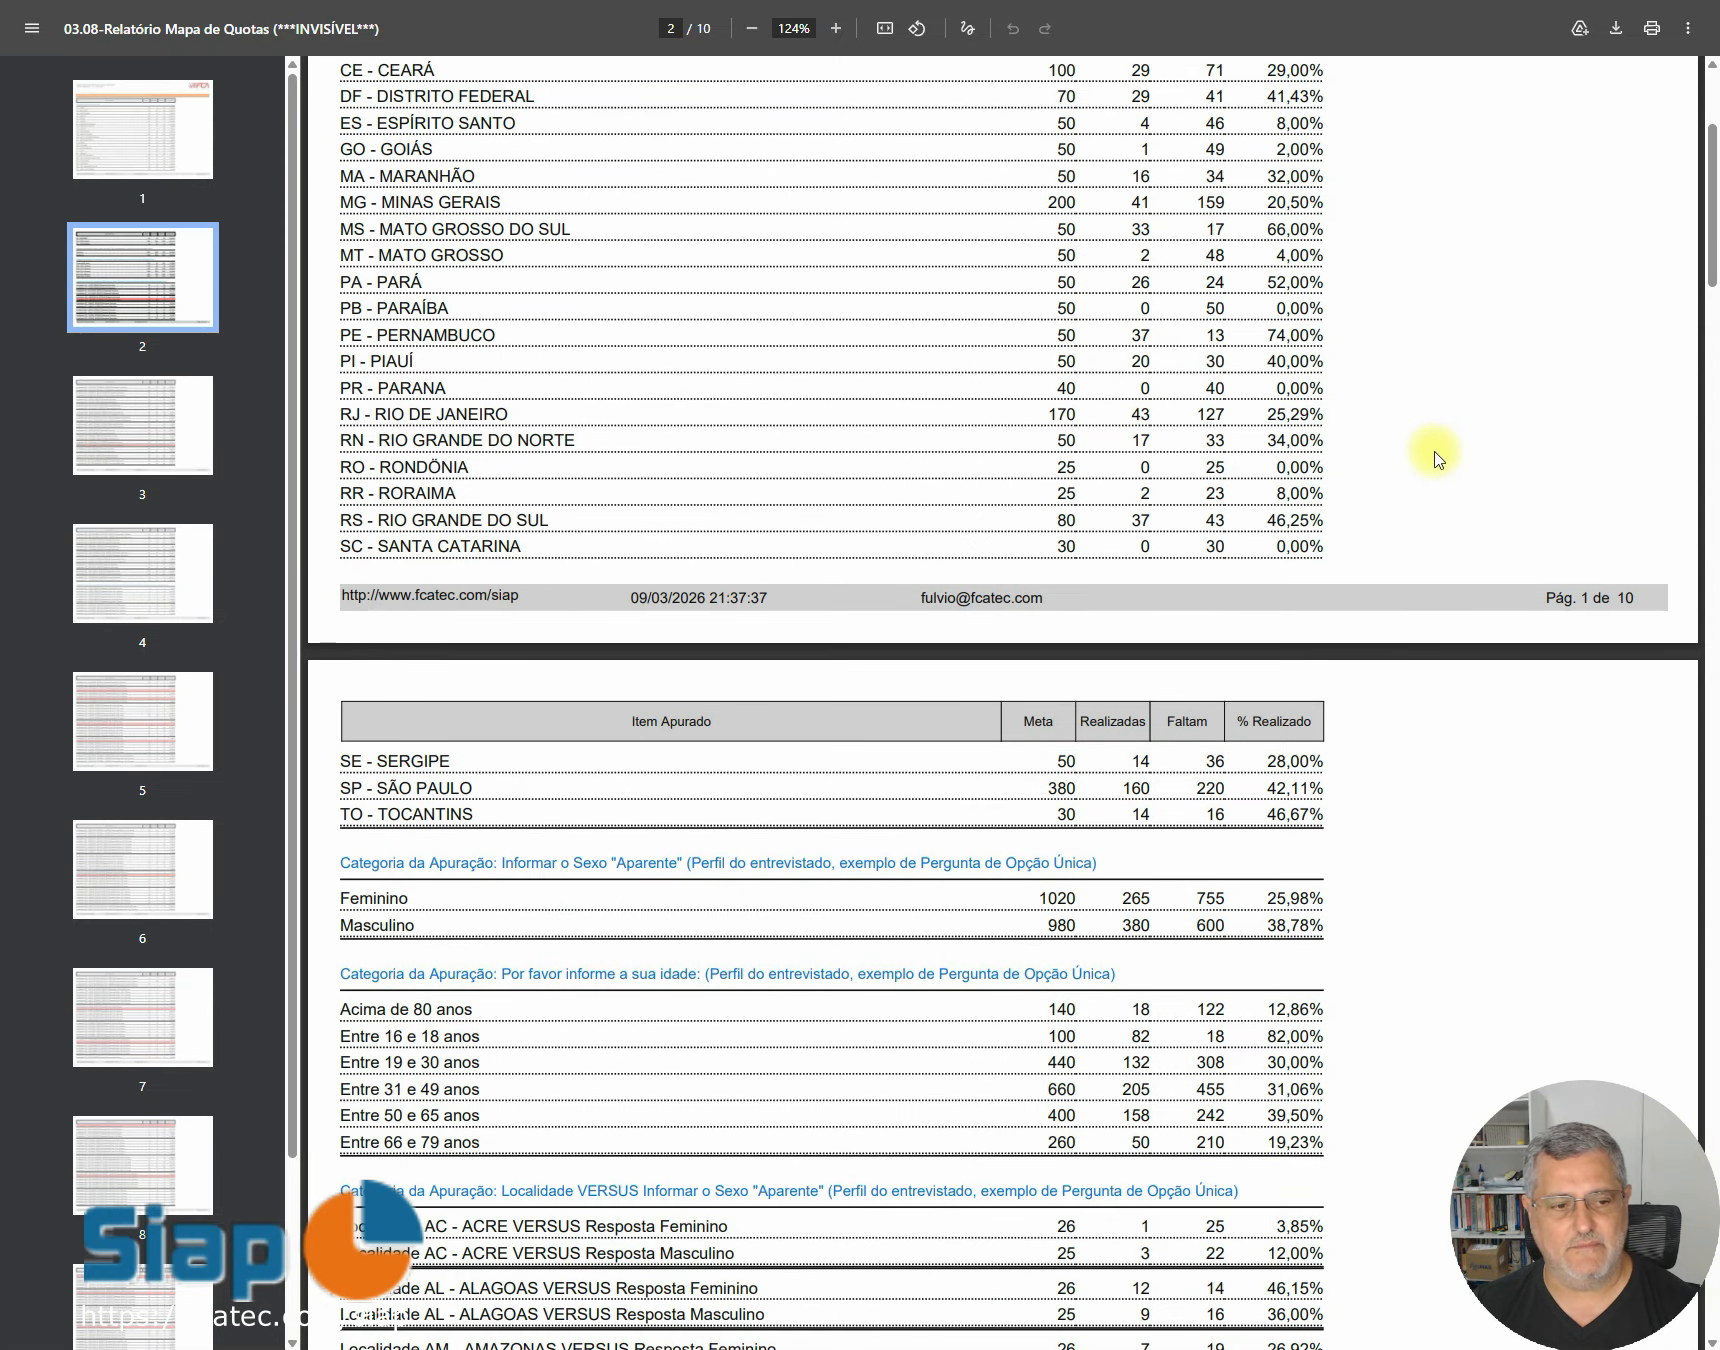
{"action": "scroll", "coordinate": [1428, 455], "scroll_direction": "down", "scroll_amount": 3}
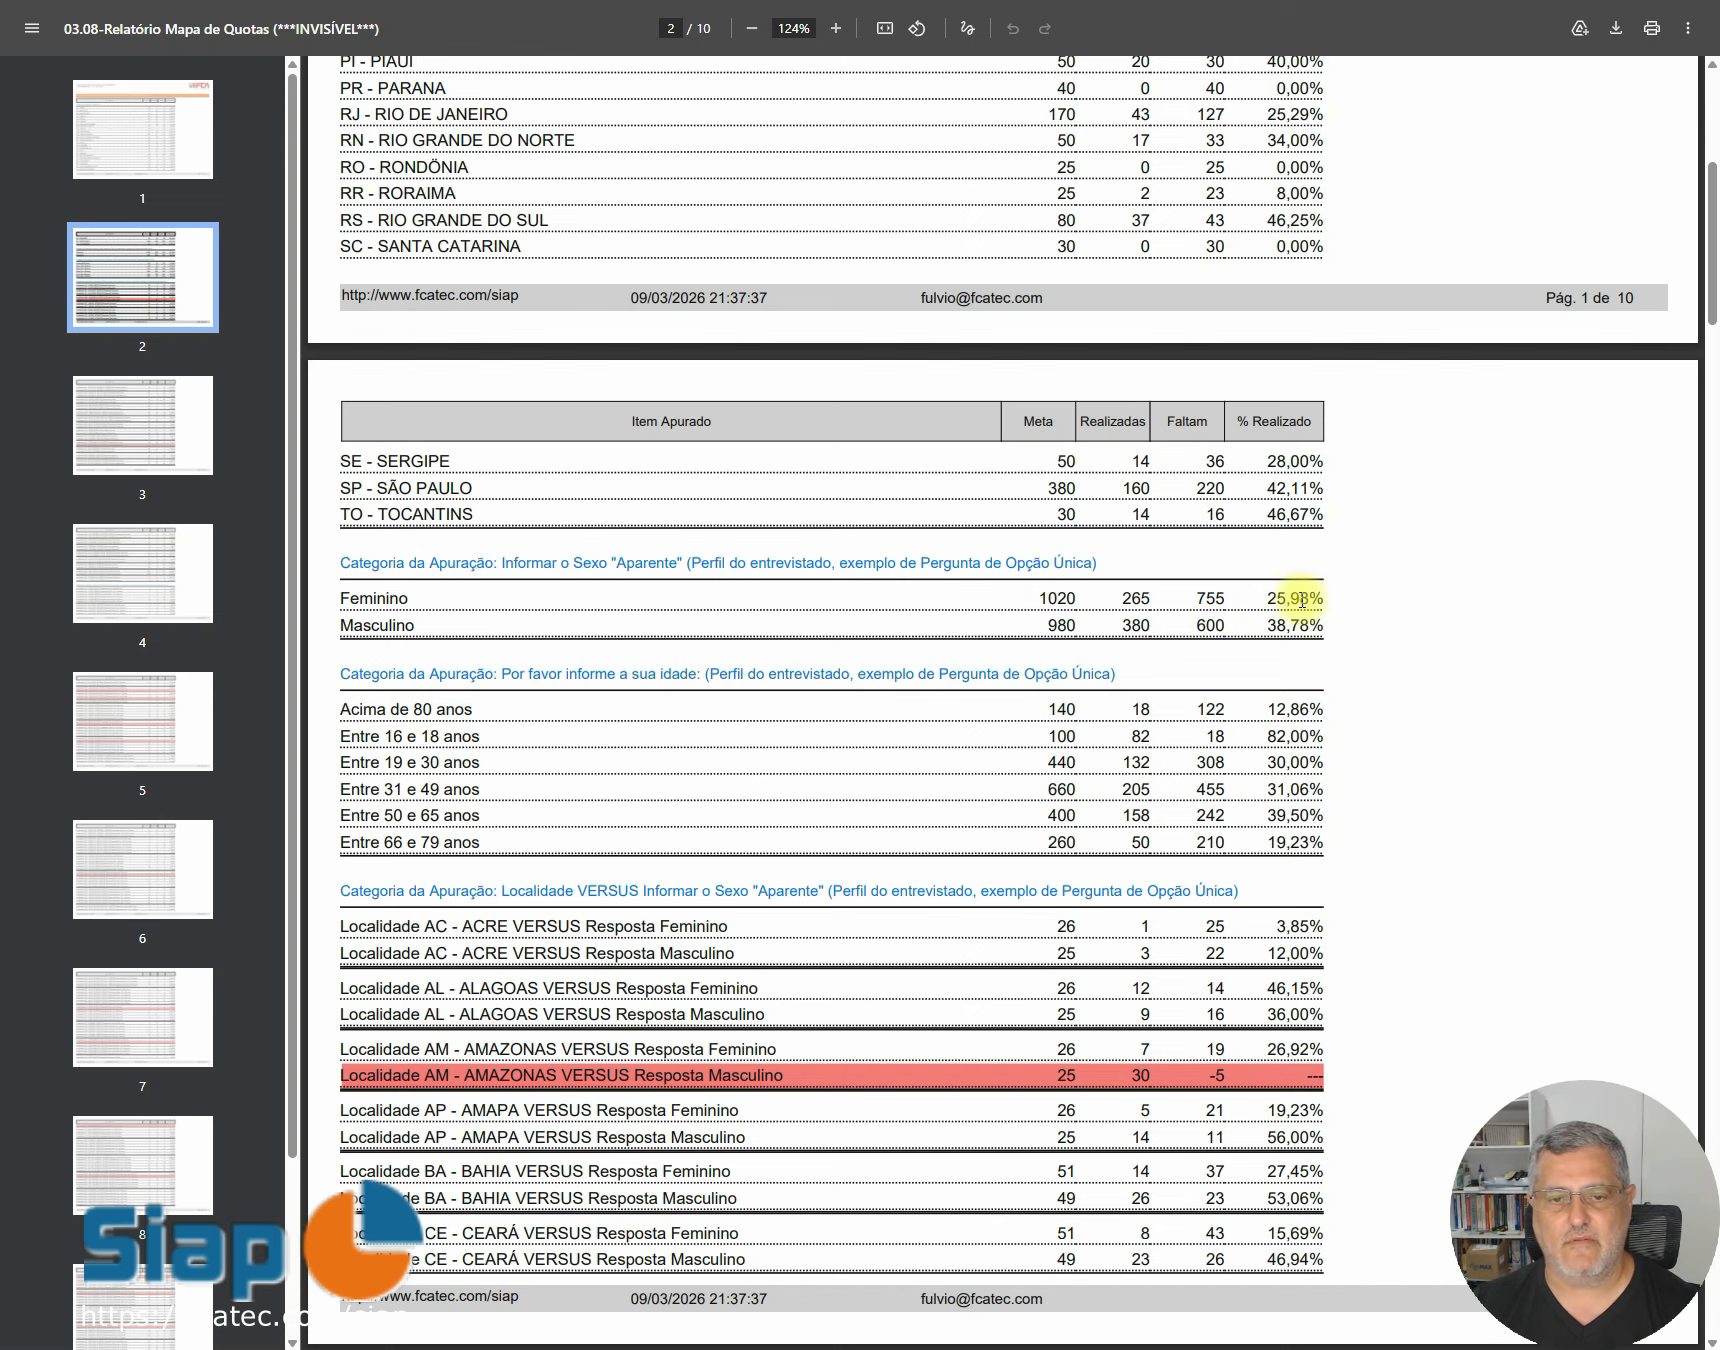
{"action": "scroll", "coordinate": [1515, 555], "scroll_direction": "down", "scroll_amount": 2}
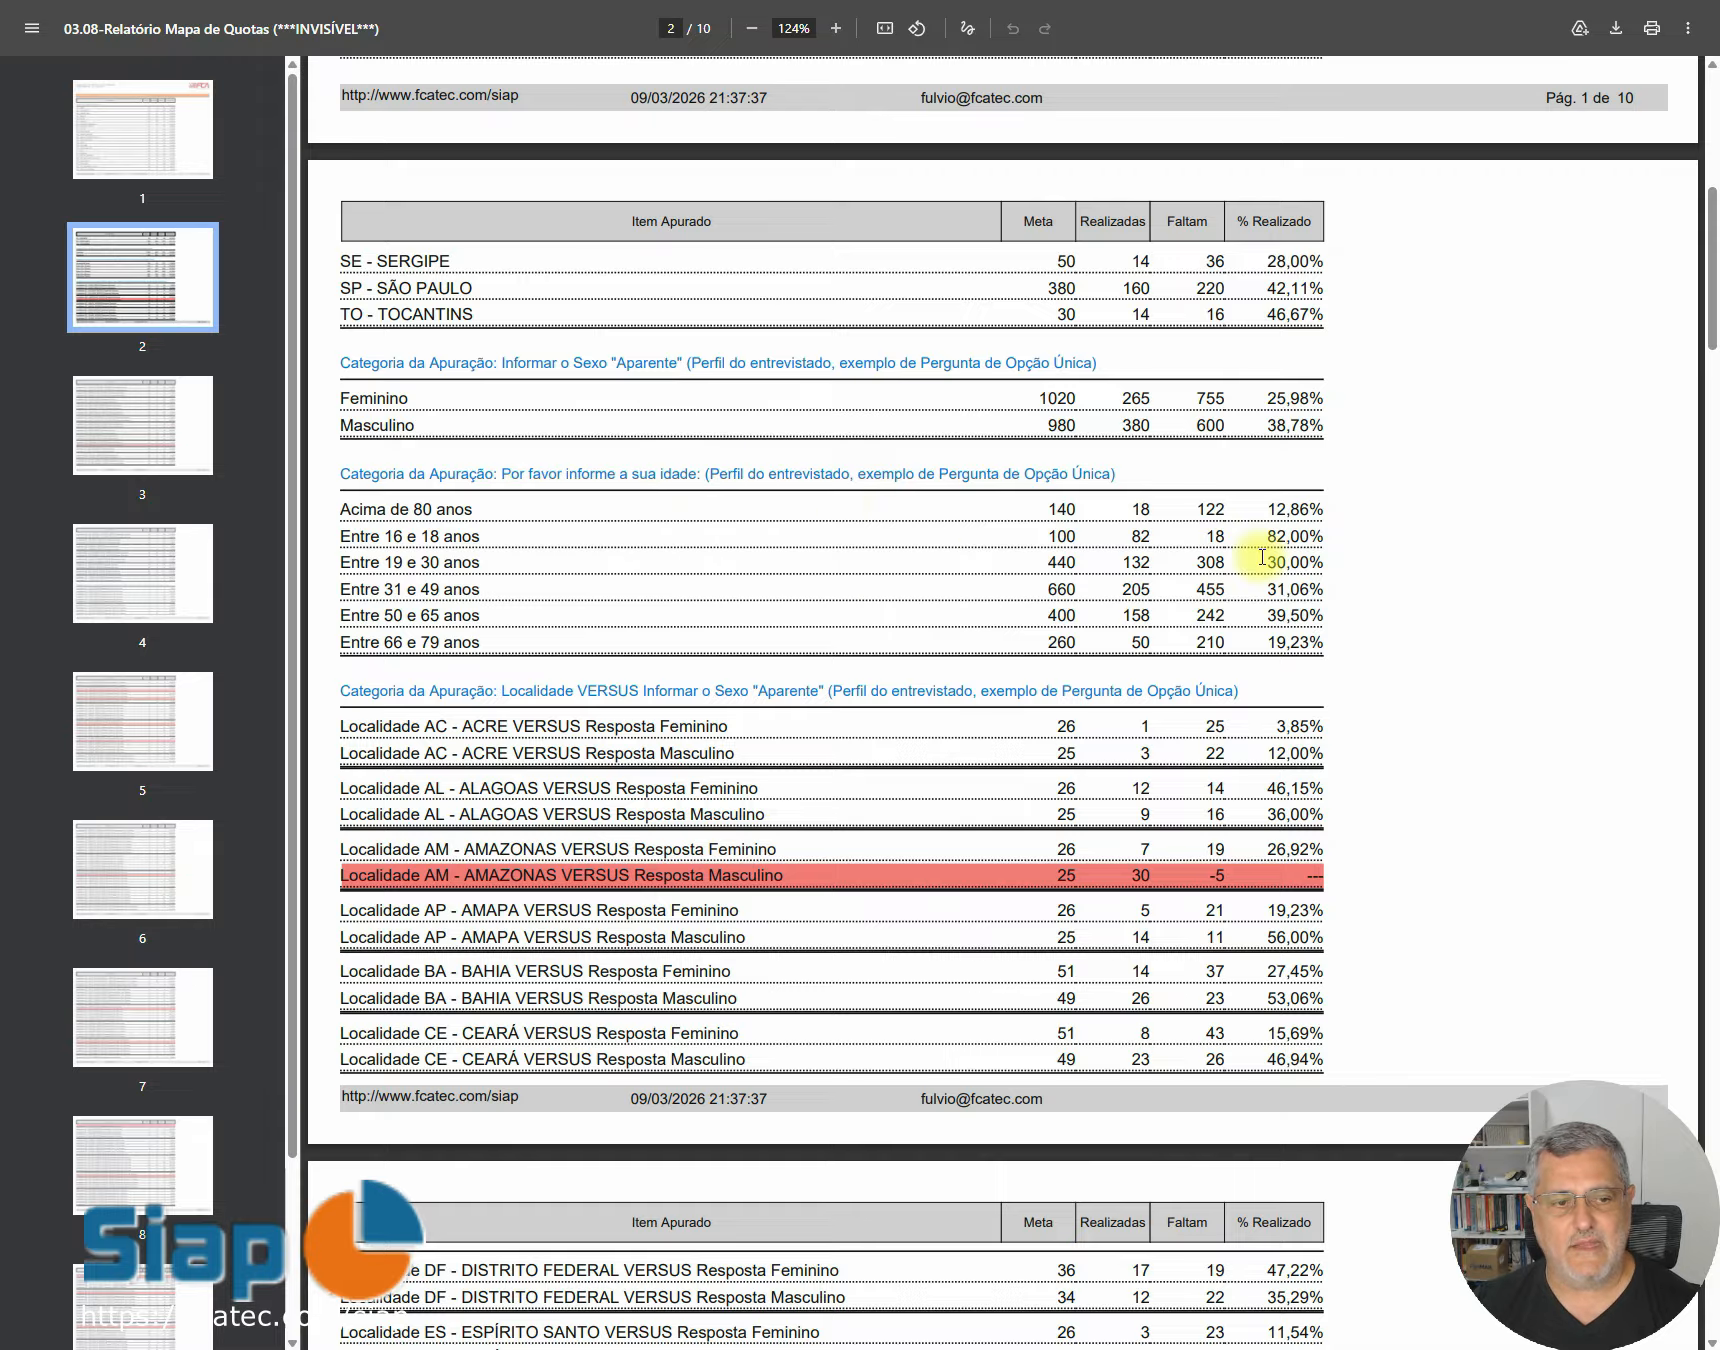
{"action": "scroll", "coordinate": [1316, 470], "scroll_direction": "down", "scroll_amount": 3}
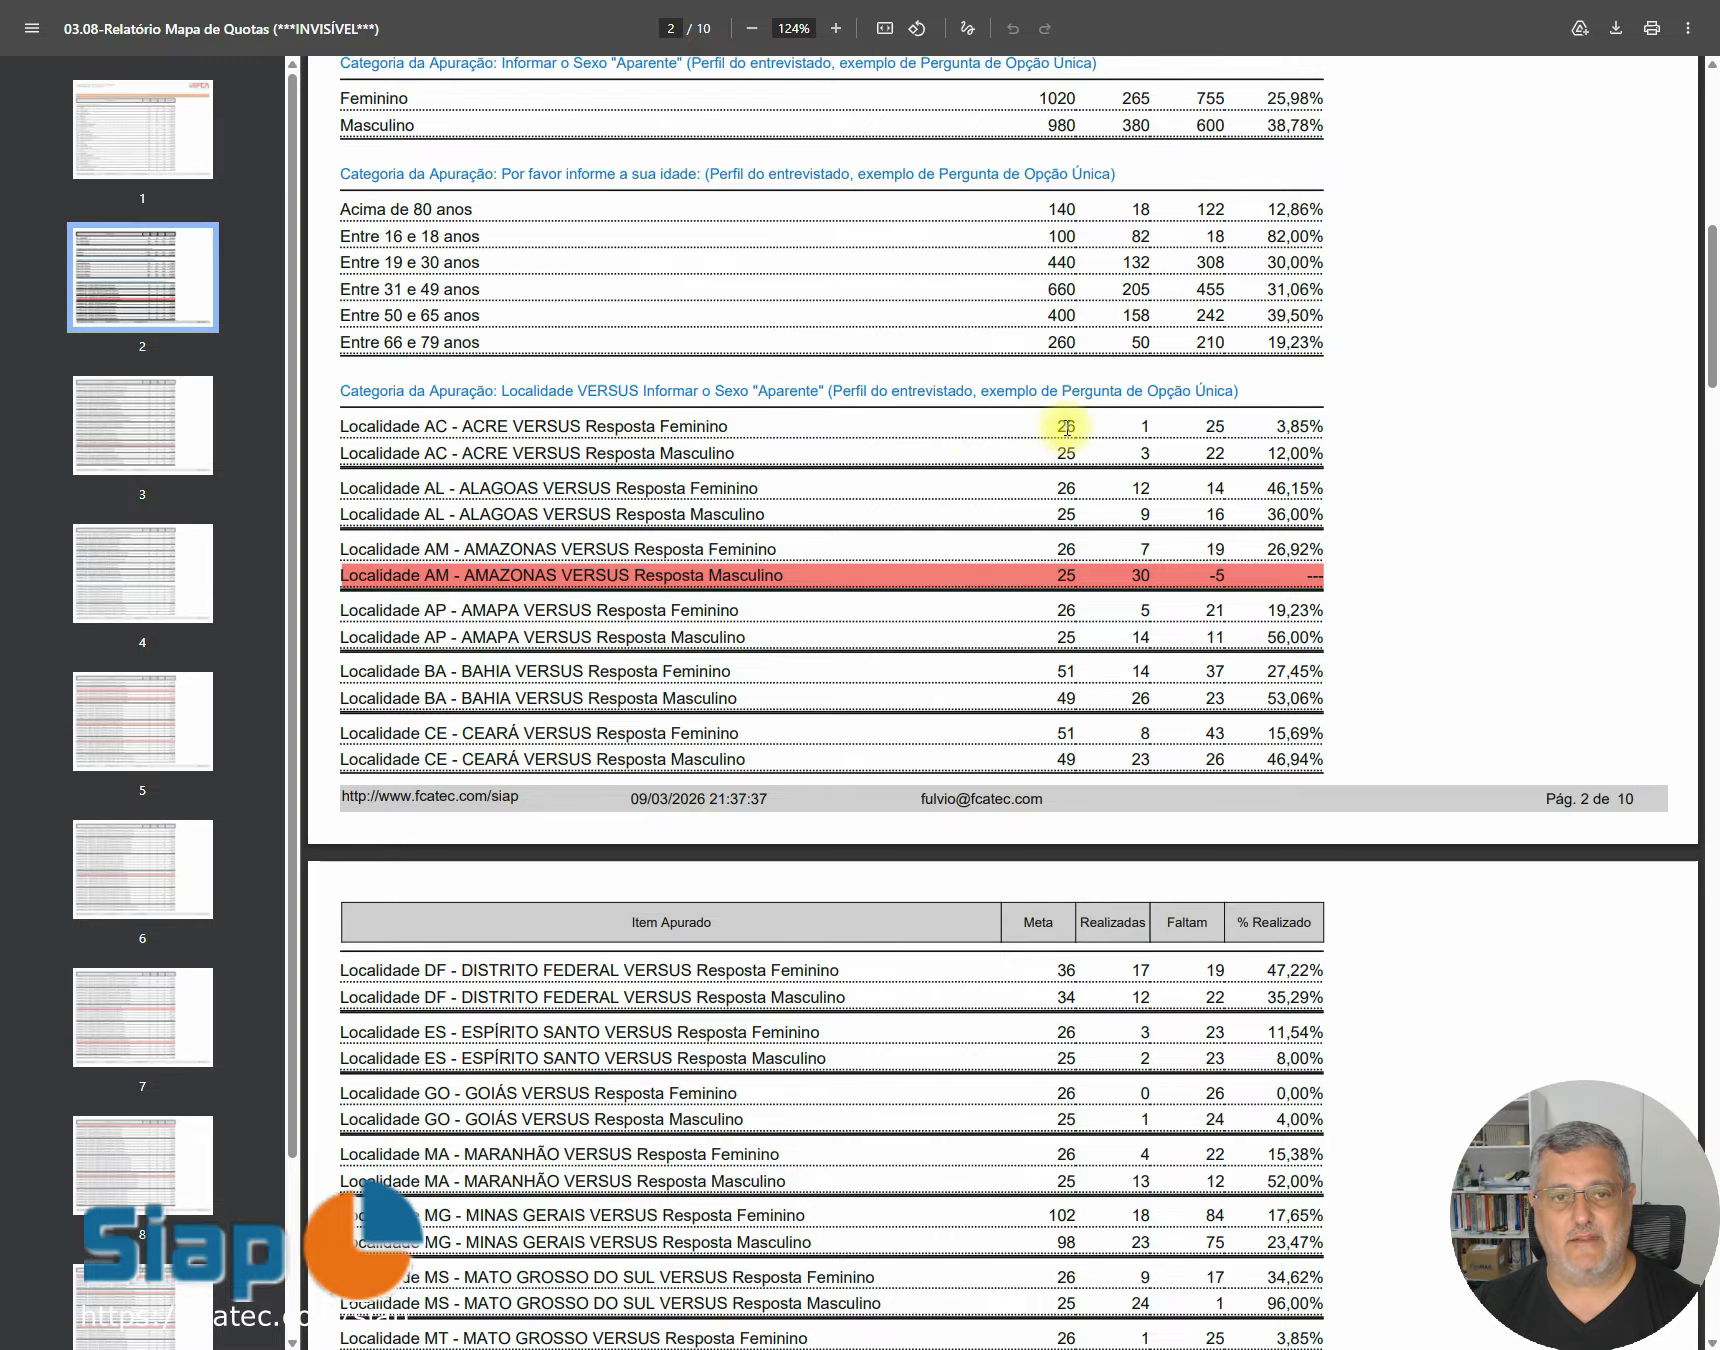
{"action": "scroll", "coordinate": [1067, 427], "scroll_direction": "up", "scroll_amount": 1}
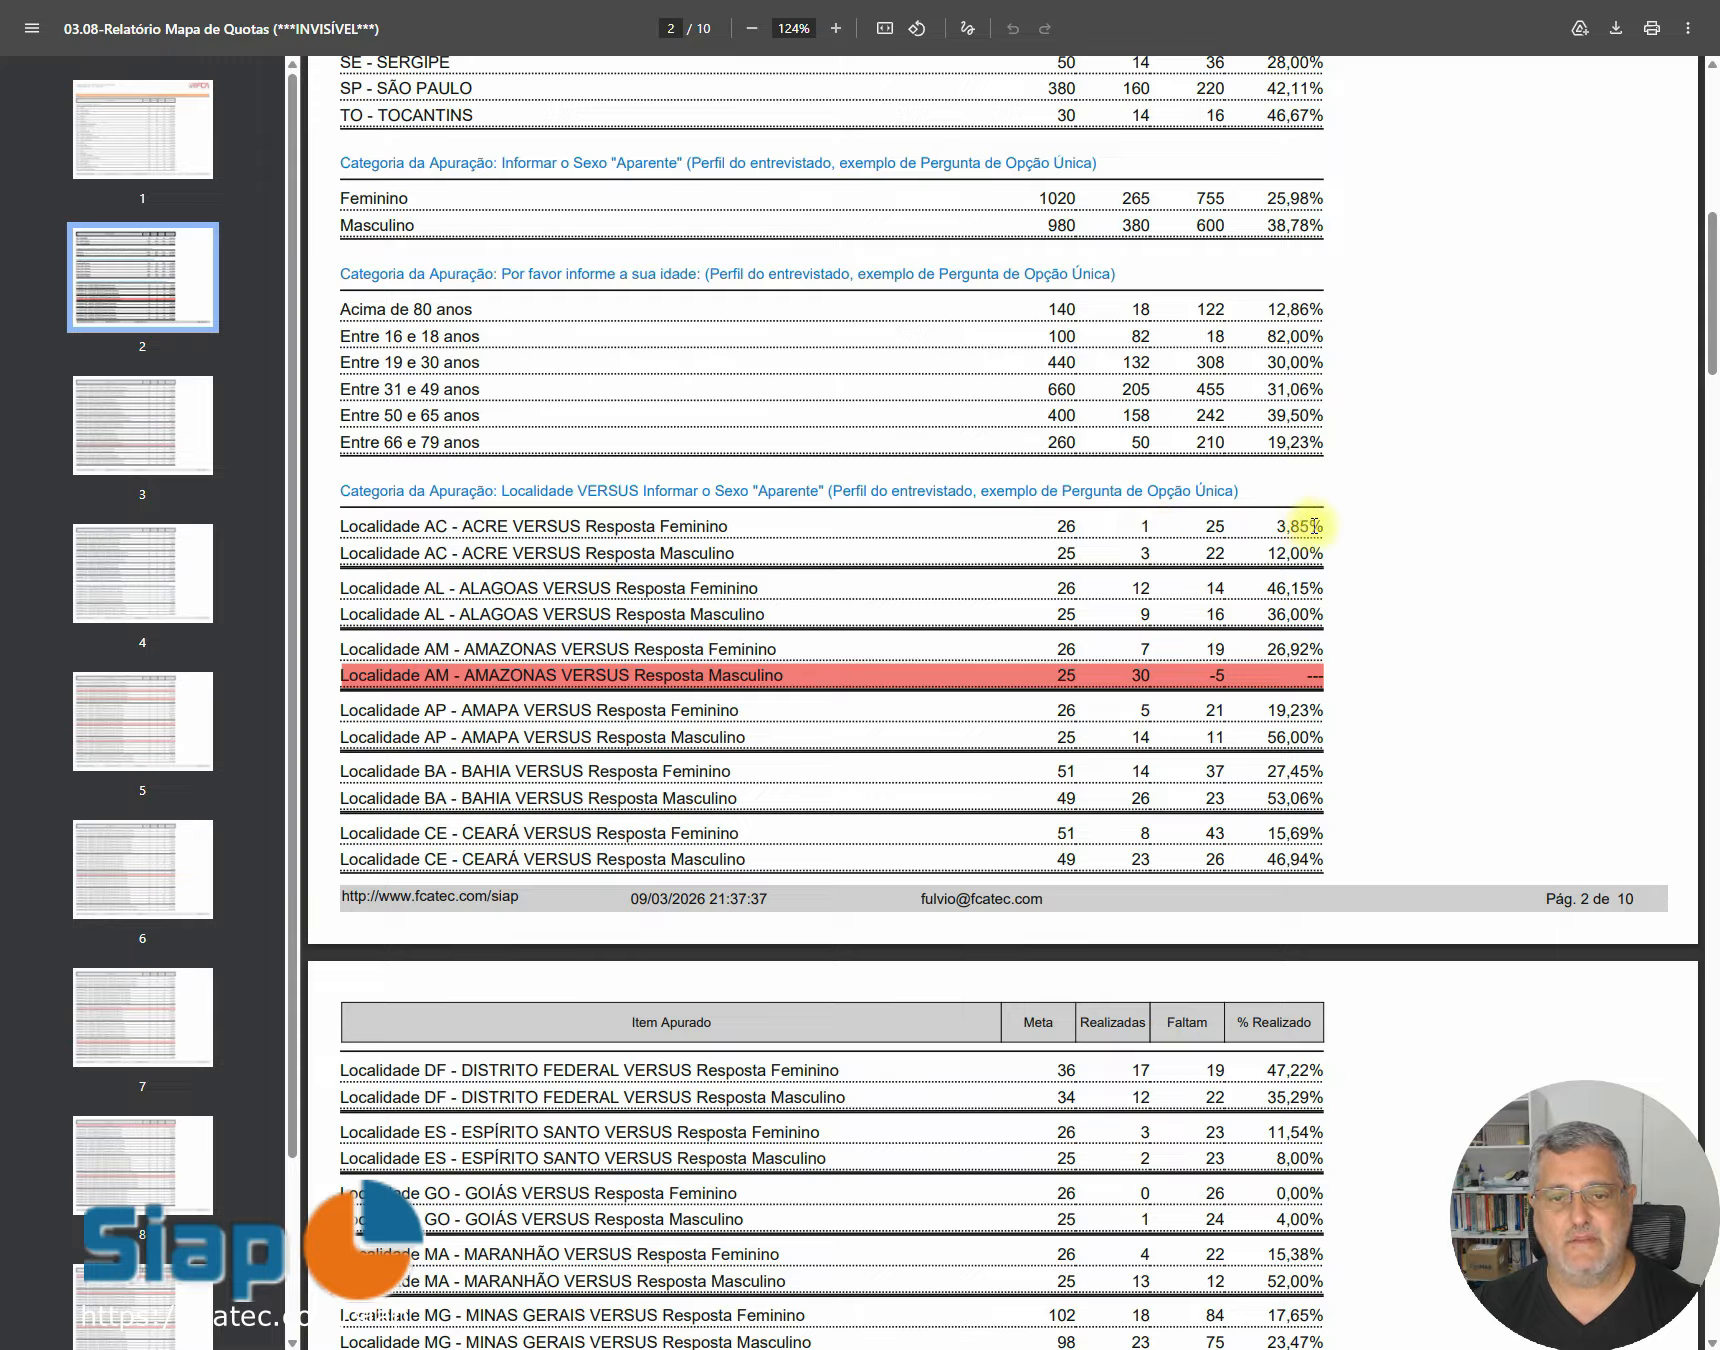
{"action": "left_click_drag", "start_coordinate": [1311, 525], "coordinate": [1229, 524]}
{"action": "left_click", "coordinate": [769, 562]}
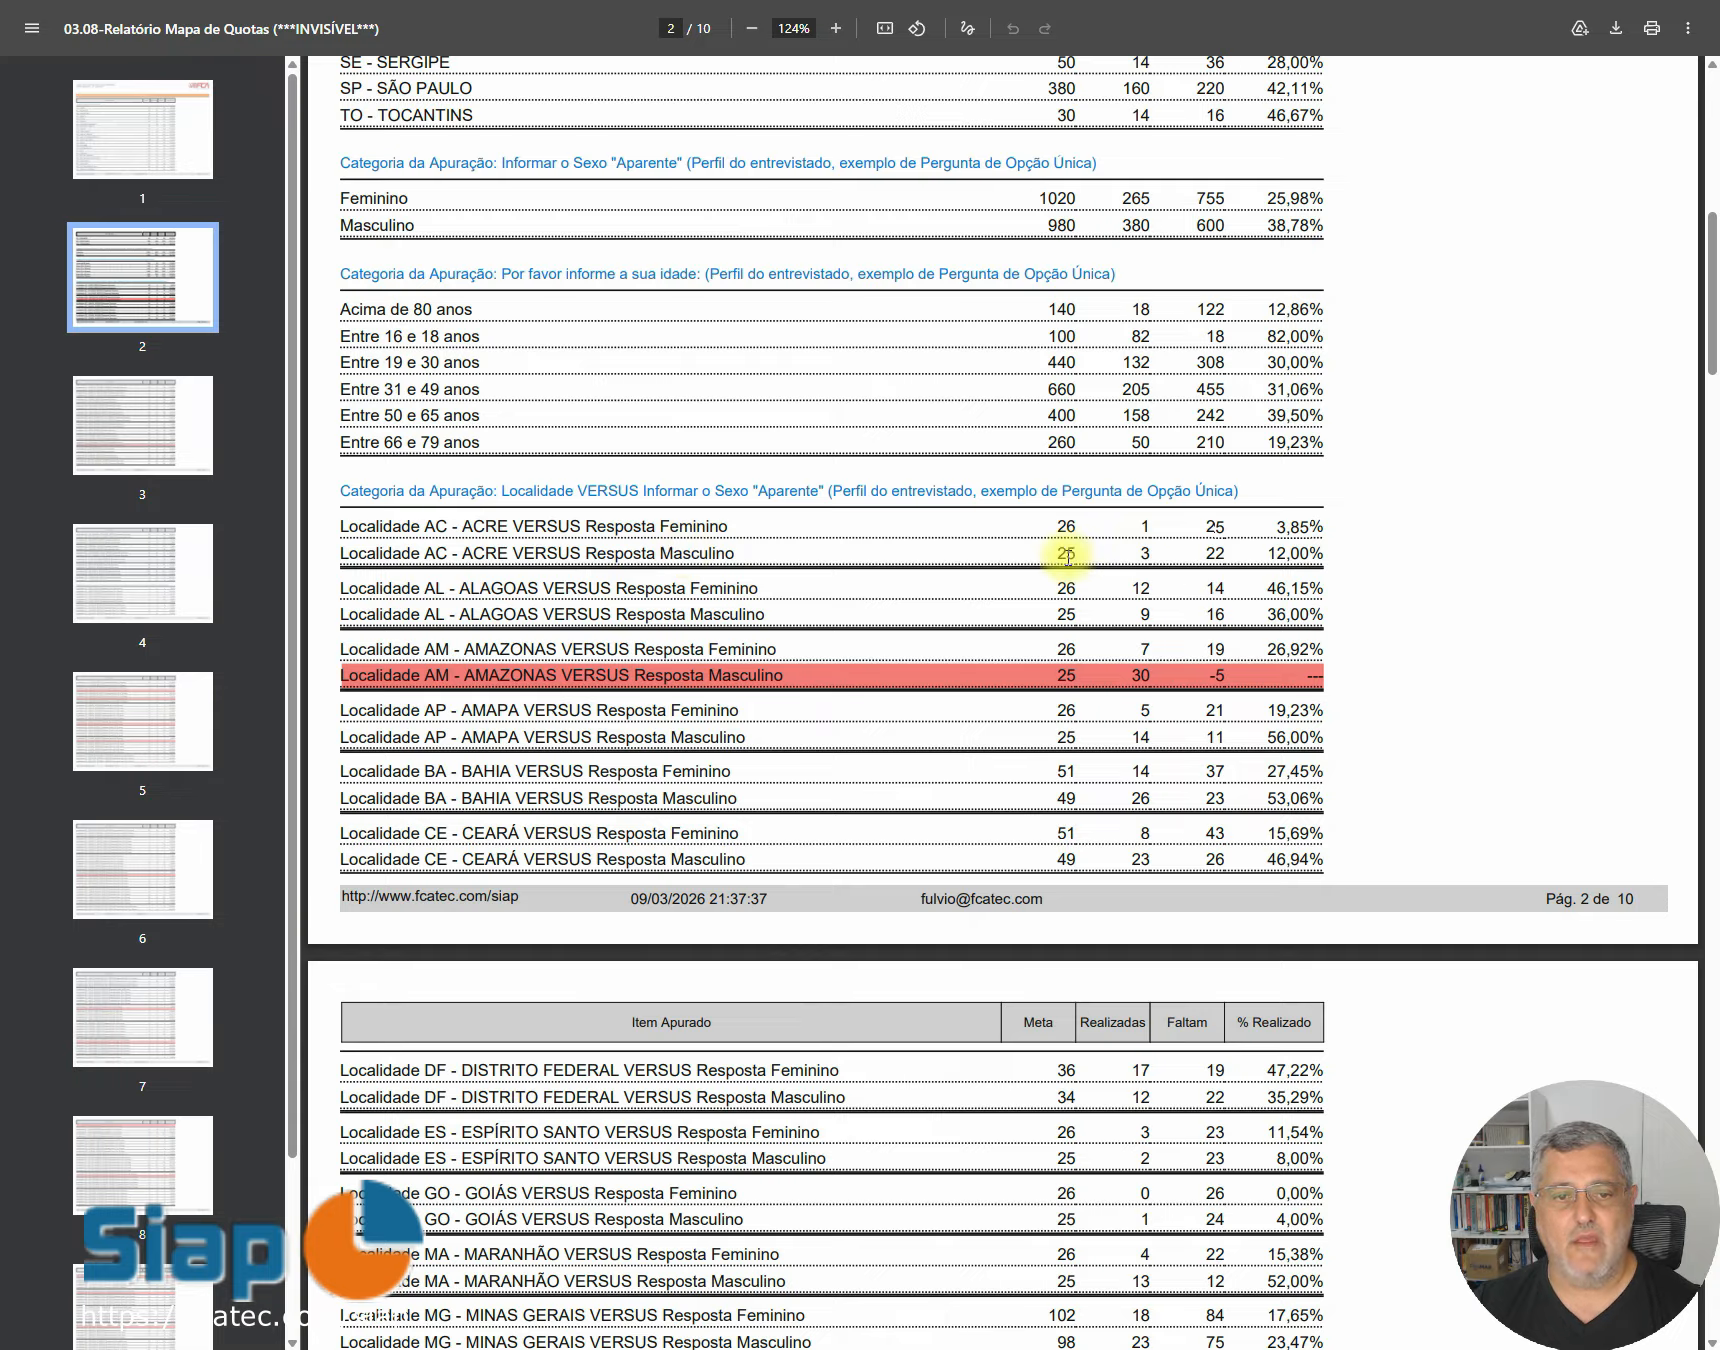
{"action": "left_click_drag", "start_coordinate": [1074, 555], "coordinate": [1027, 546]}
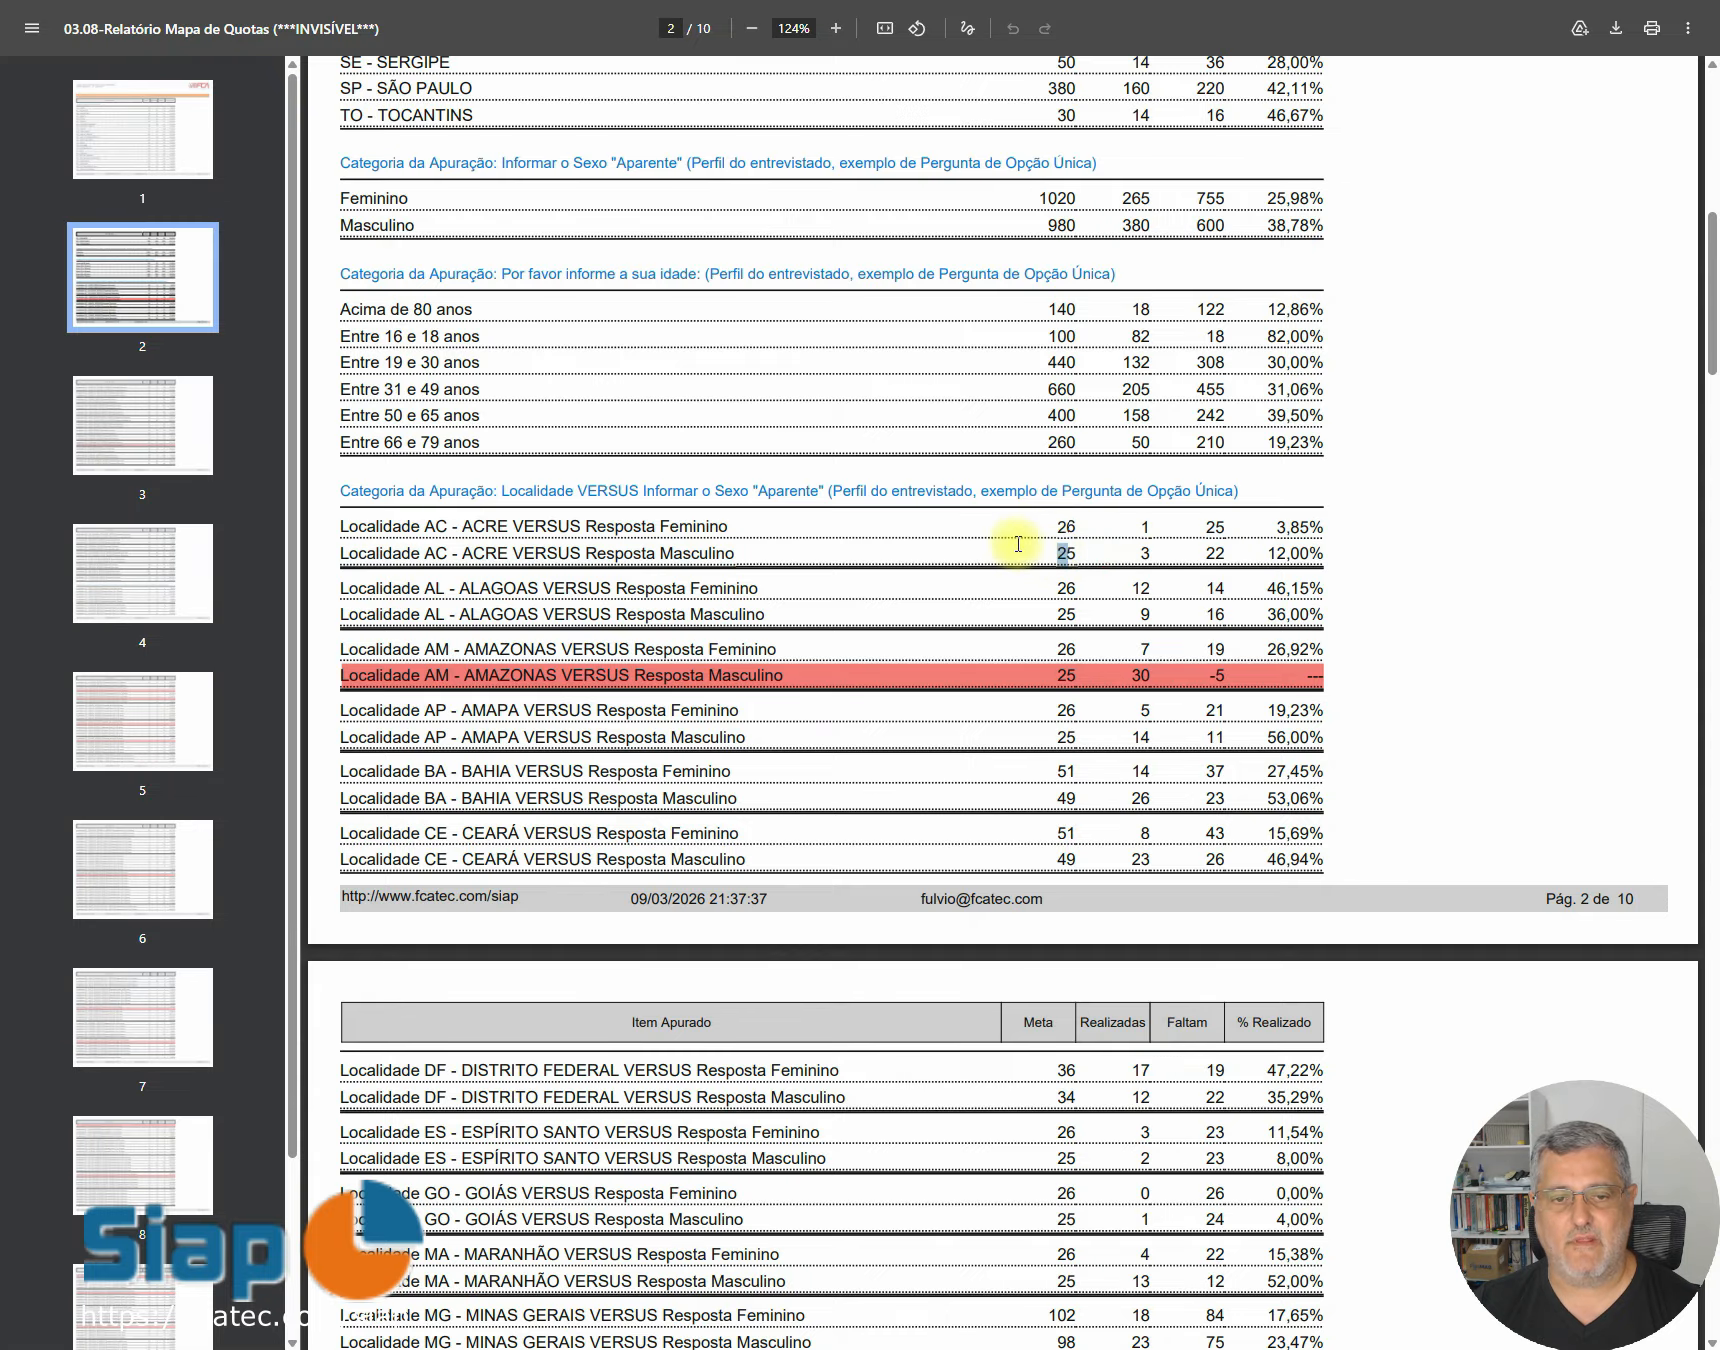
{"action": "left_click_drag", "start_coordinate": [1153, 552], "coordinate": [1128, 550]}
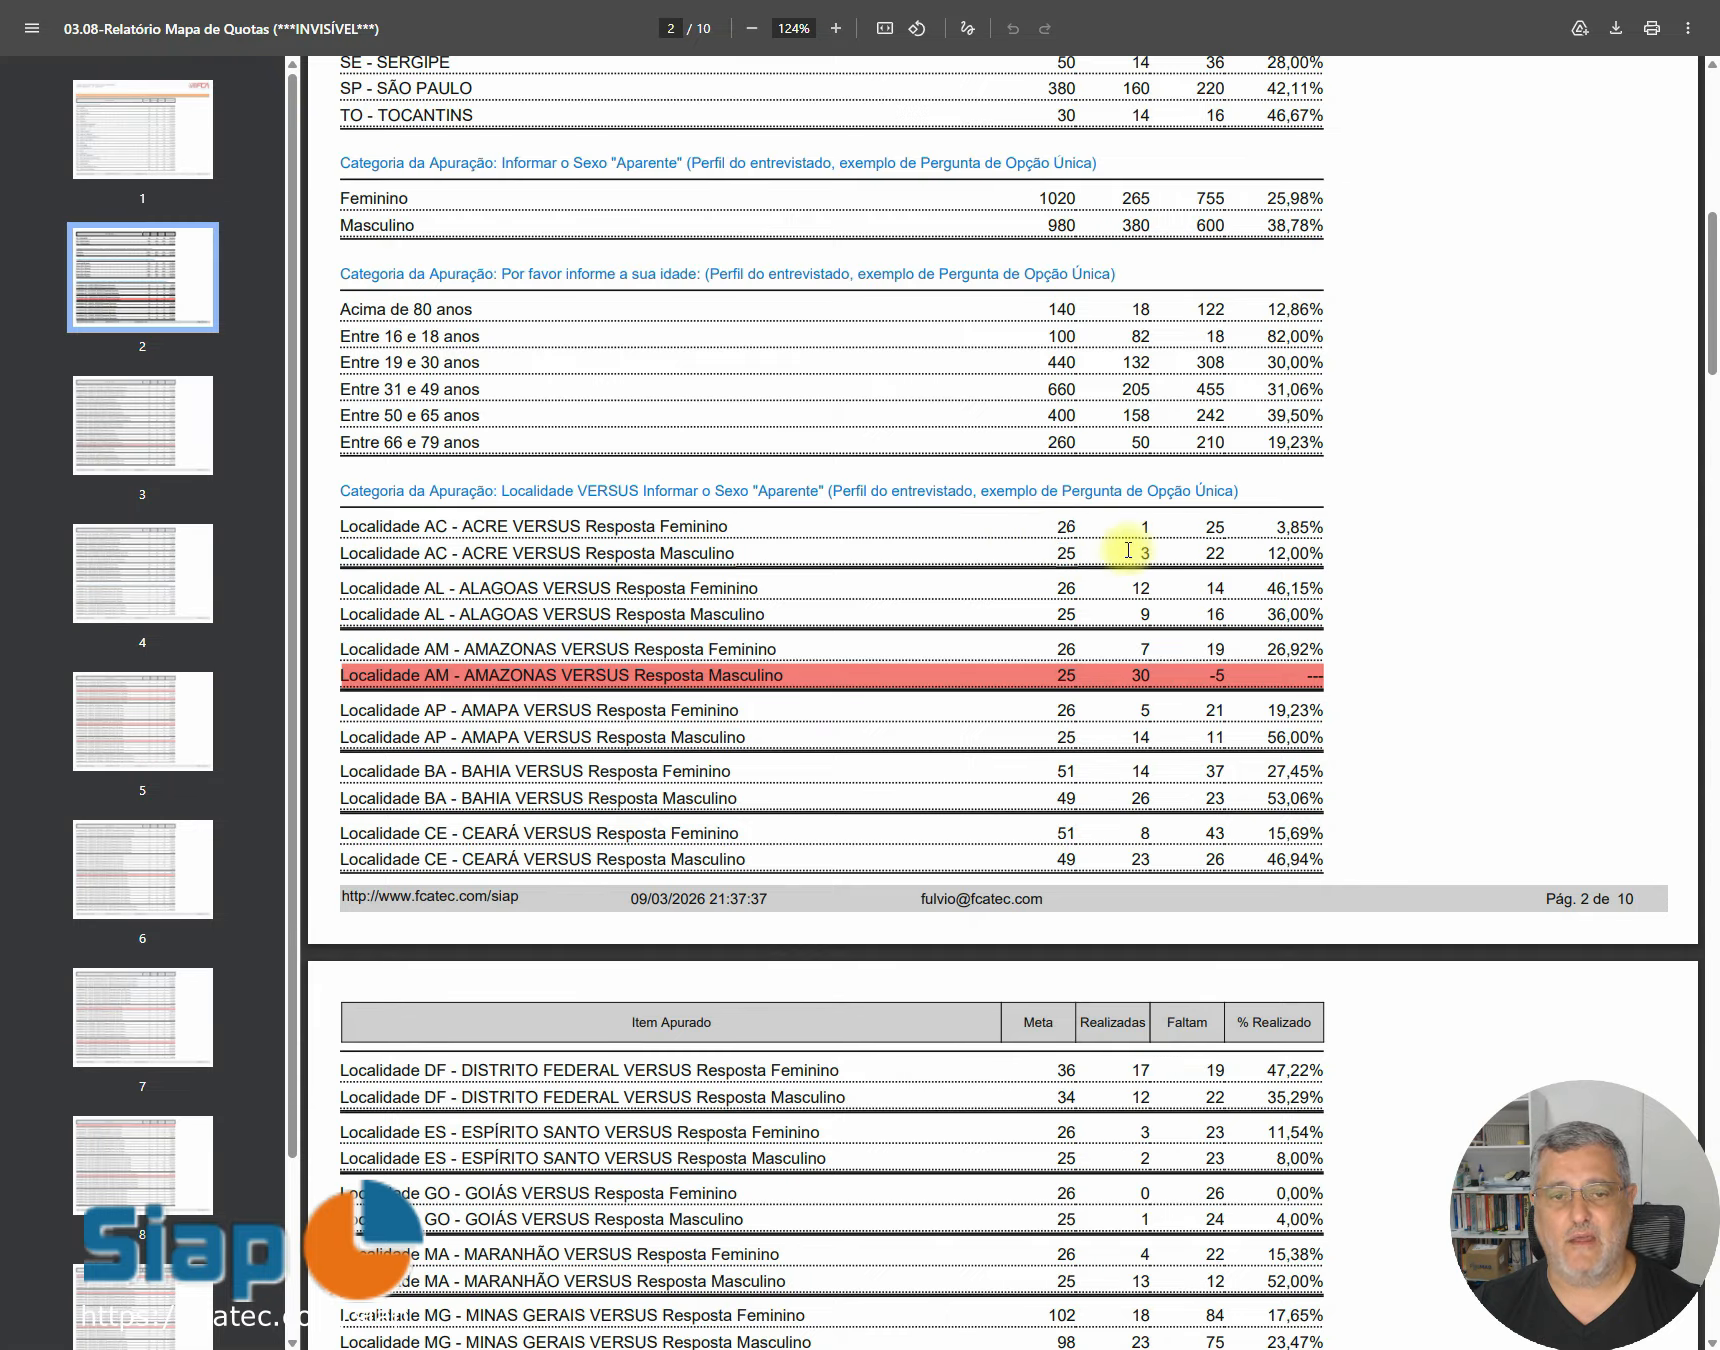
{"action": "double_click", "coordinate": [1210, 550]}
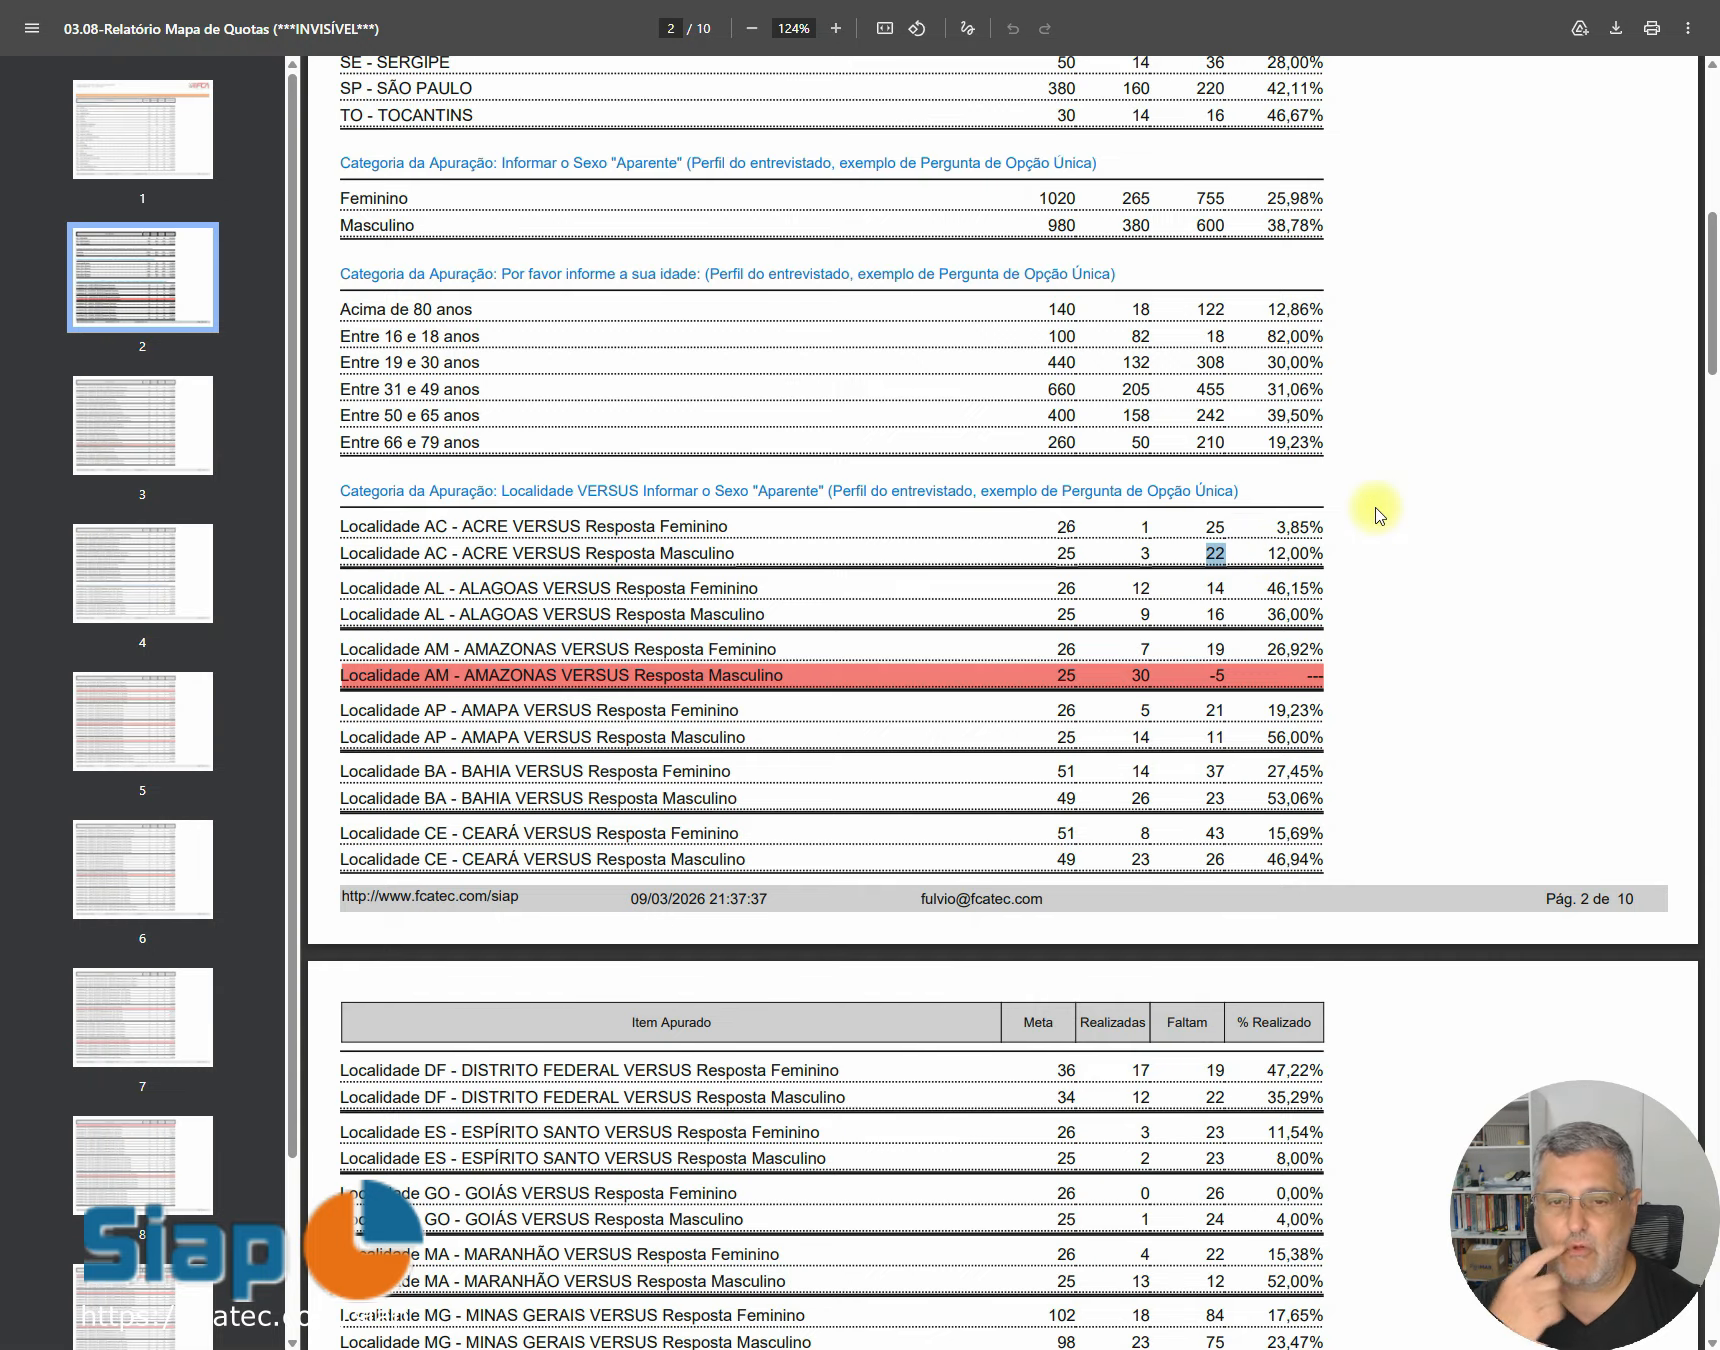
Step: Review the report's remaining locality-by-sex and locality-by-age quotas through its last page
{"action": "scroll", "coordinate": [1183, 722], "scroll_direction": "down", "scroll_amount": 2}
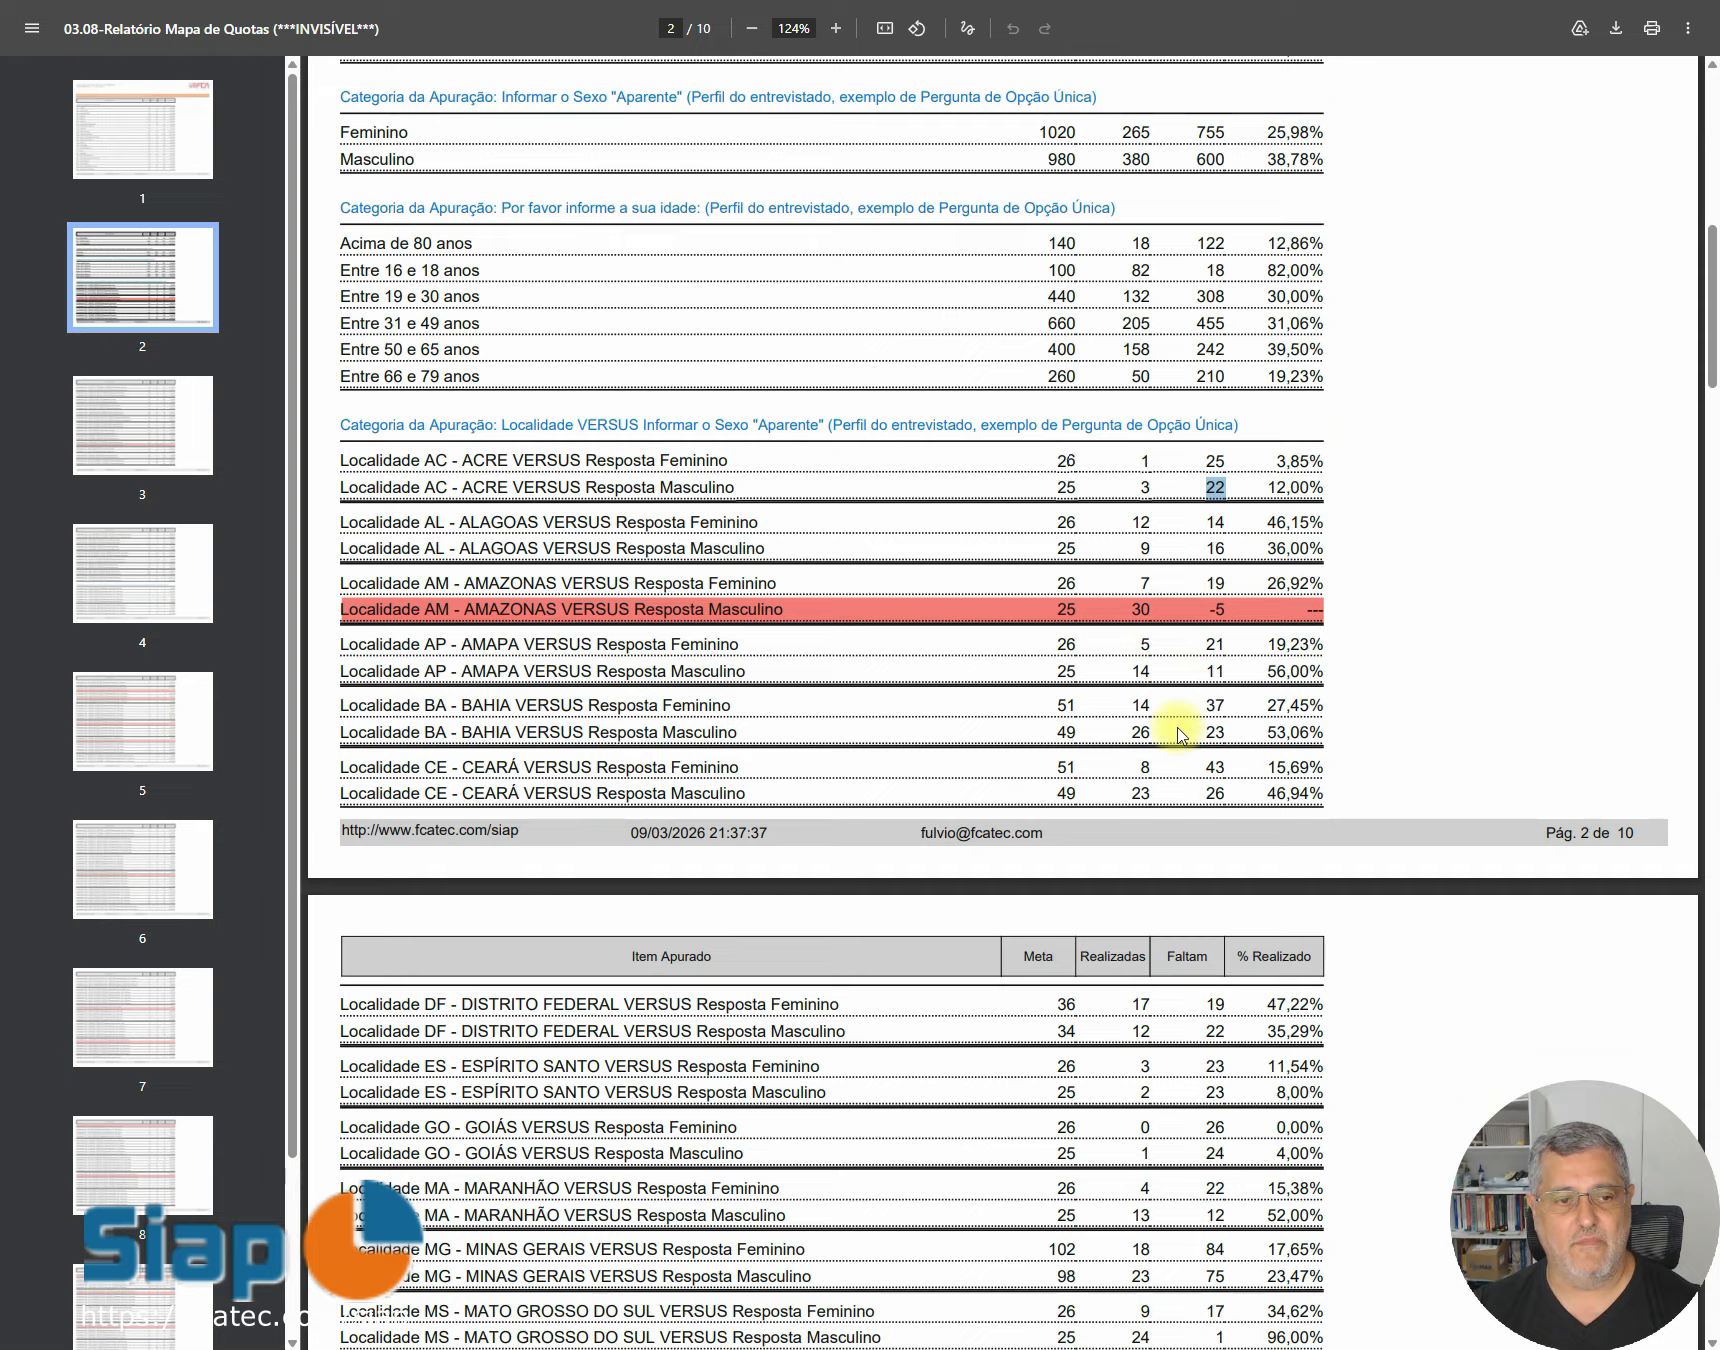
{"action": "scroll", "coordinate": [1180, 735], "scroll_direction": "down", "scroll_amount": 7}
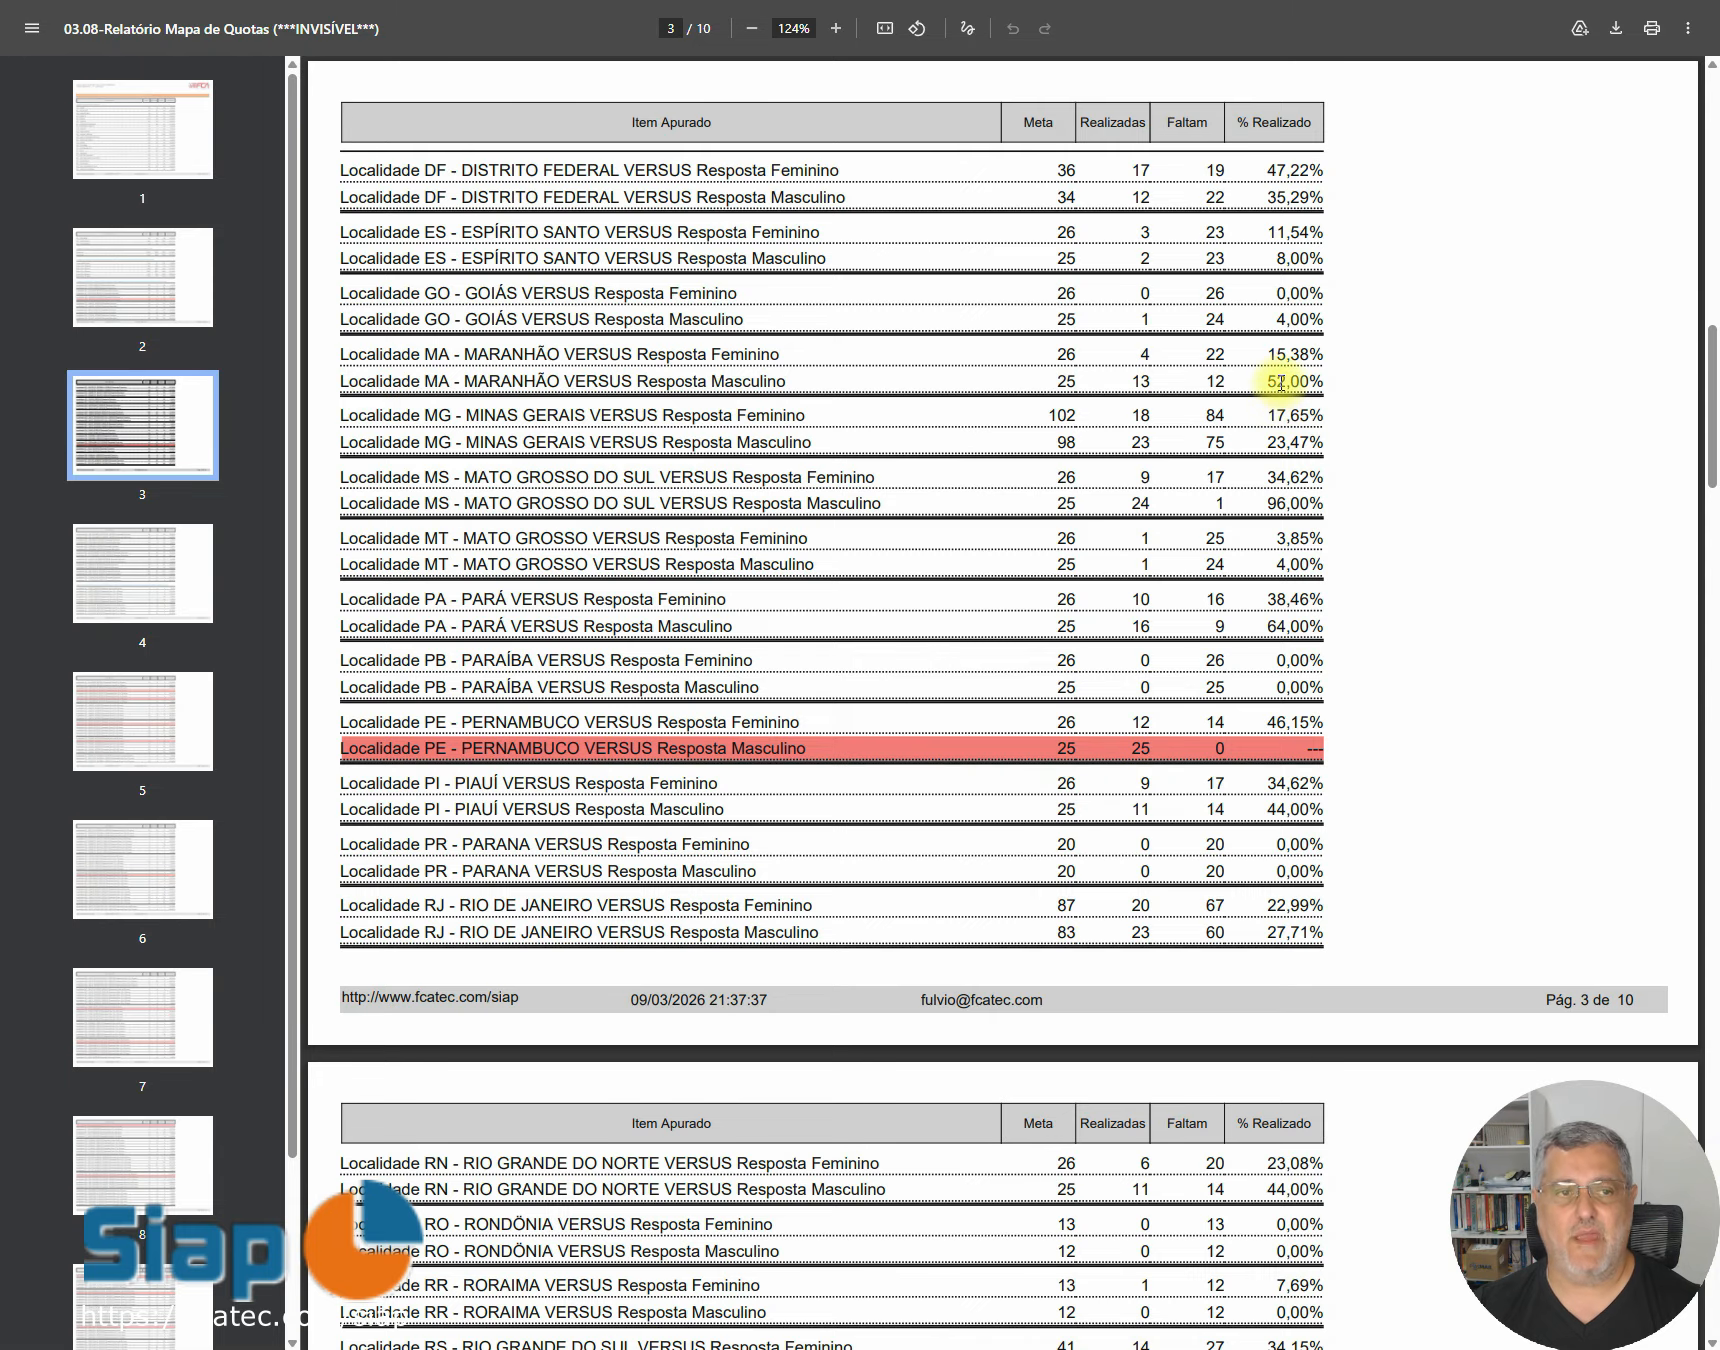
{"action": "scroll", "coordinate": [1281, 374], "scroll_direction": "down", "scroll_amount": 5}
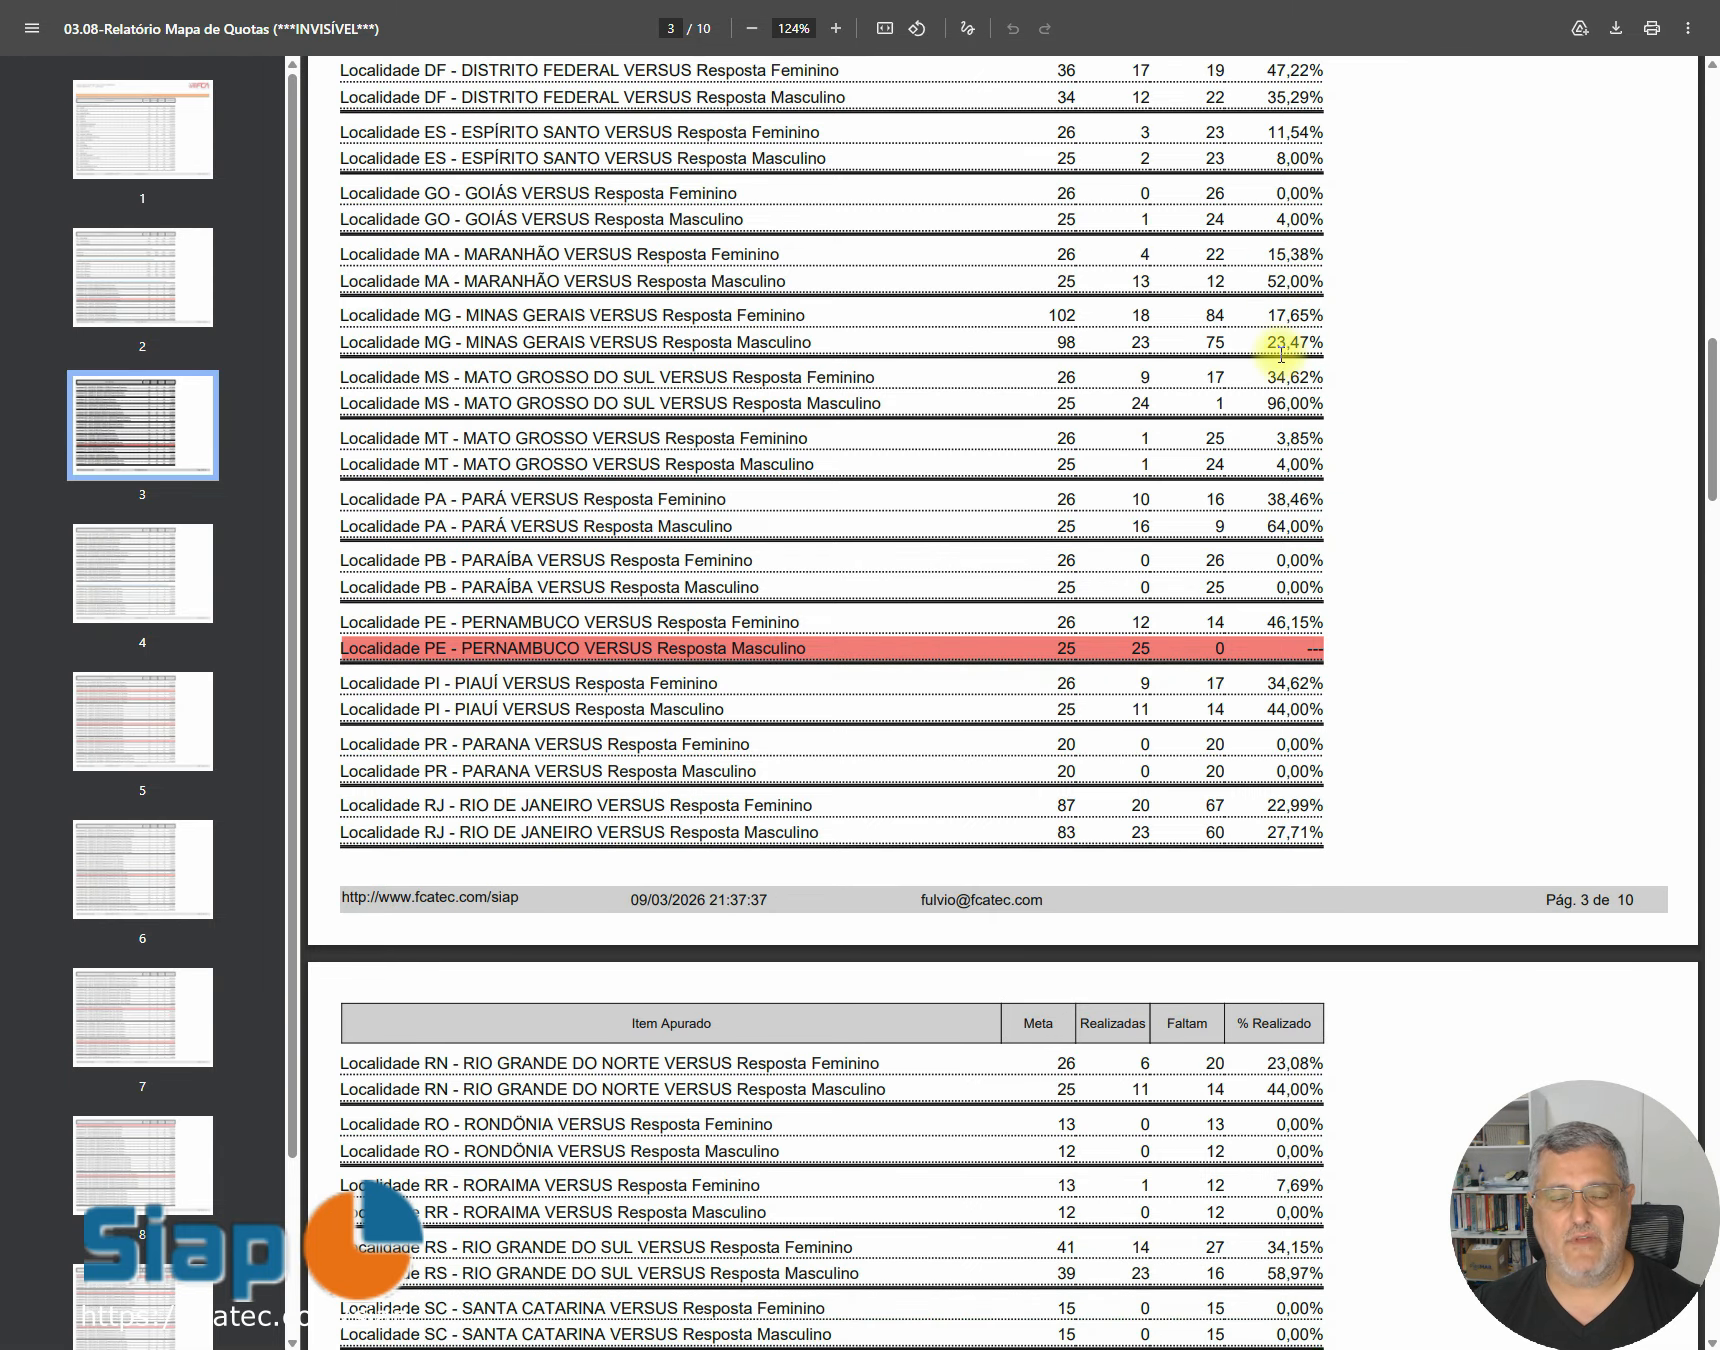
{"action": "scroll", "coordinate": [1281, 374], "scroll_direction": "down", "scroll_amount": 5}
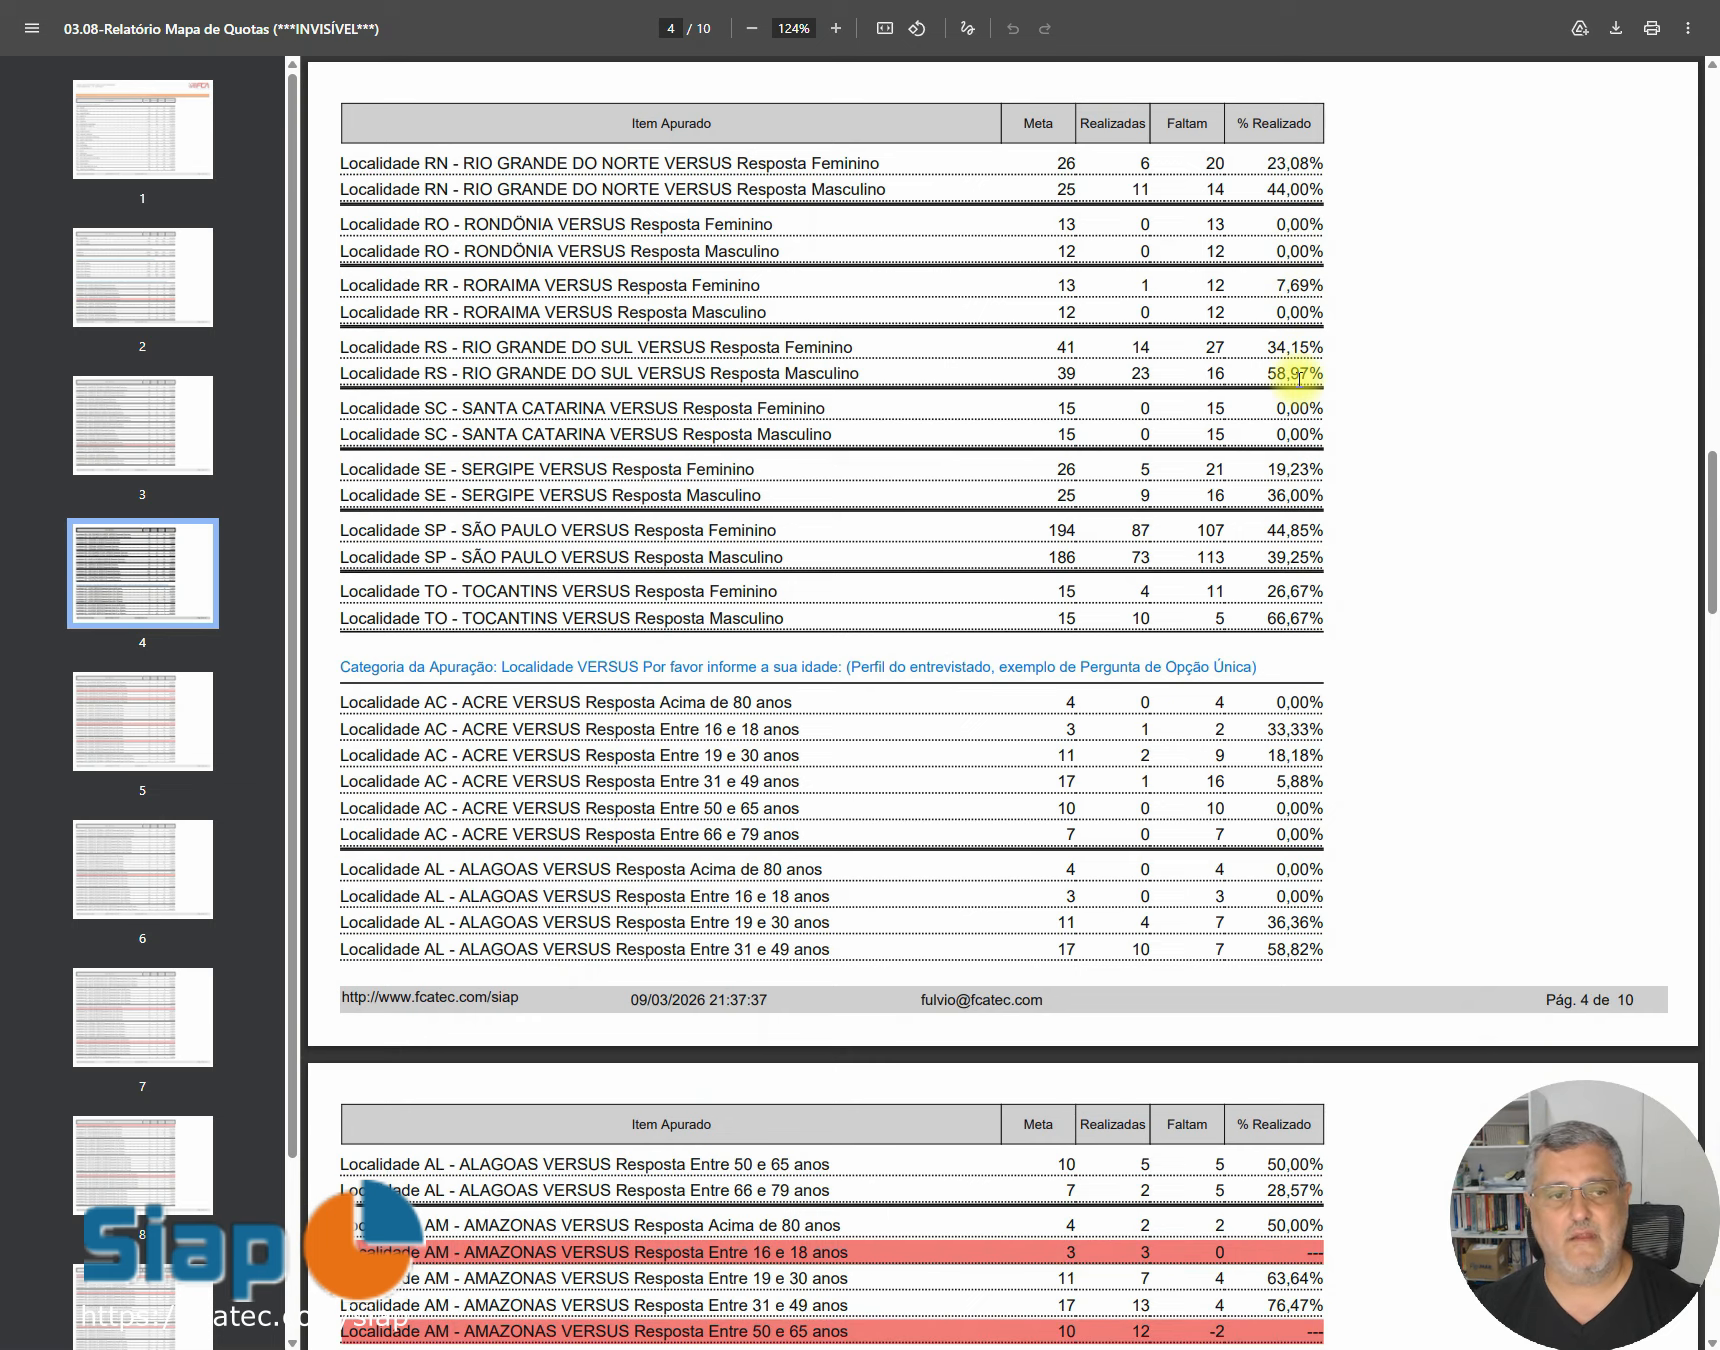
{"action": "scroll", "coordinate": [1298, 378], "scroll_direction": "down", "scroll_amount": 3}
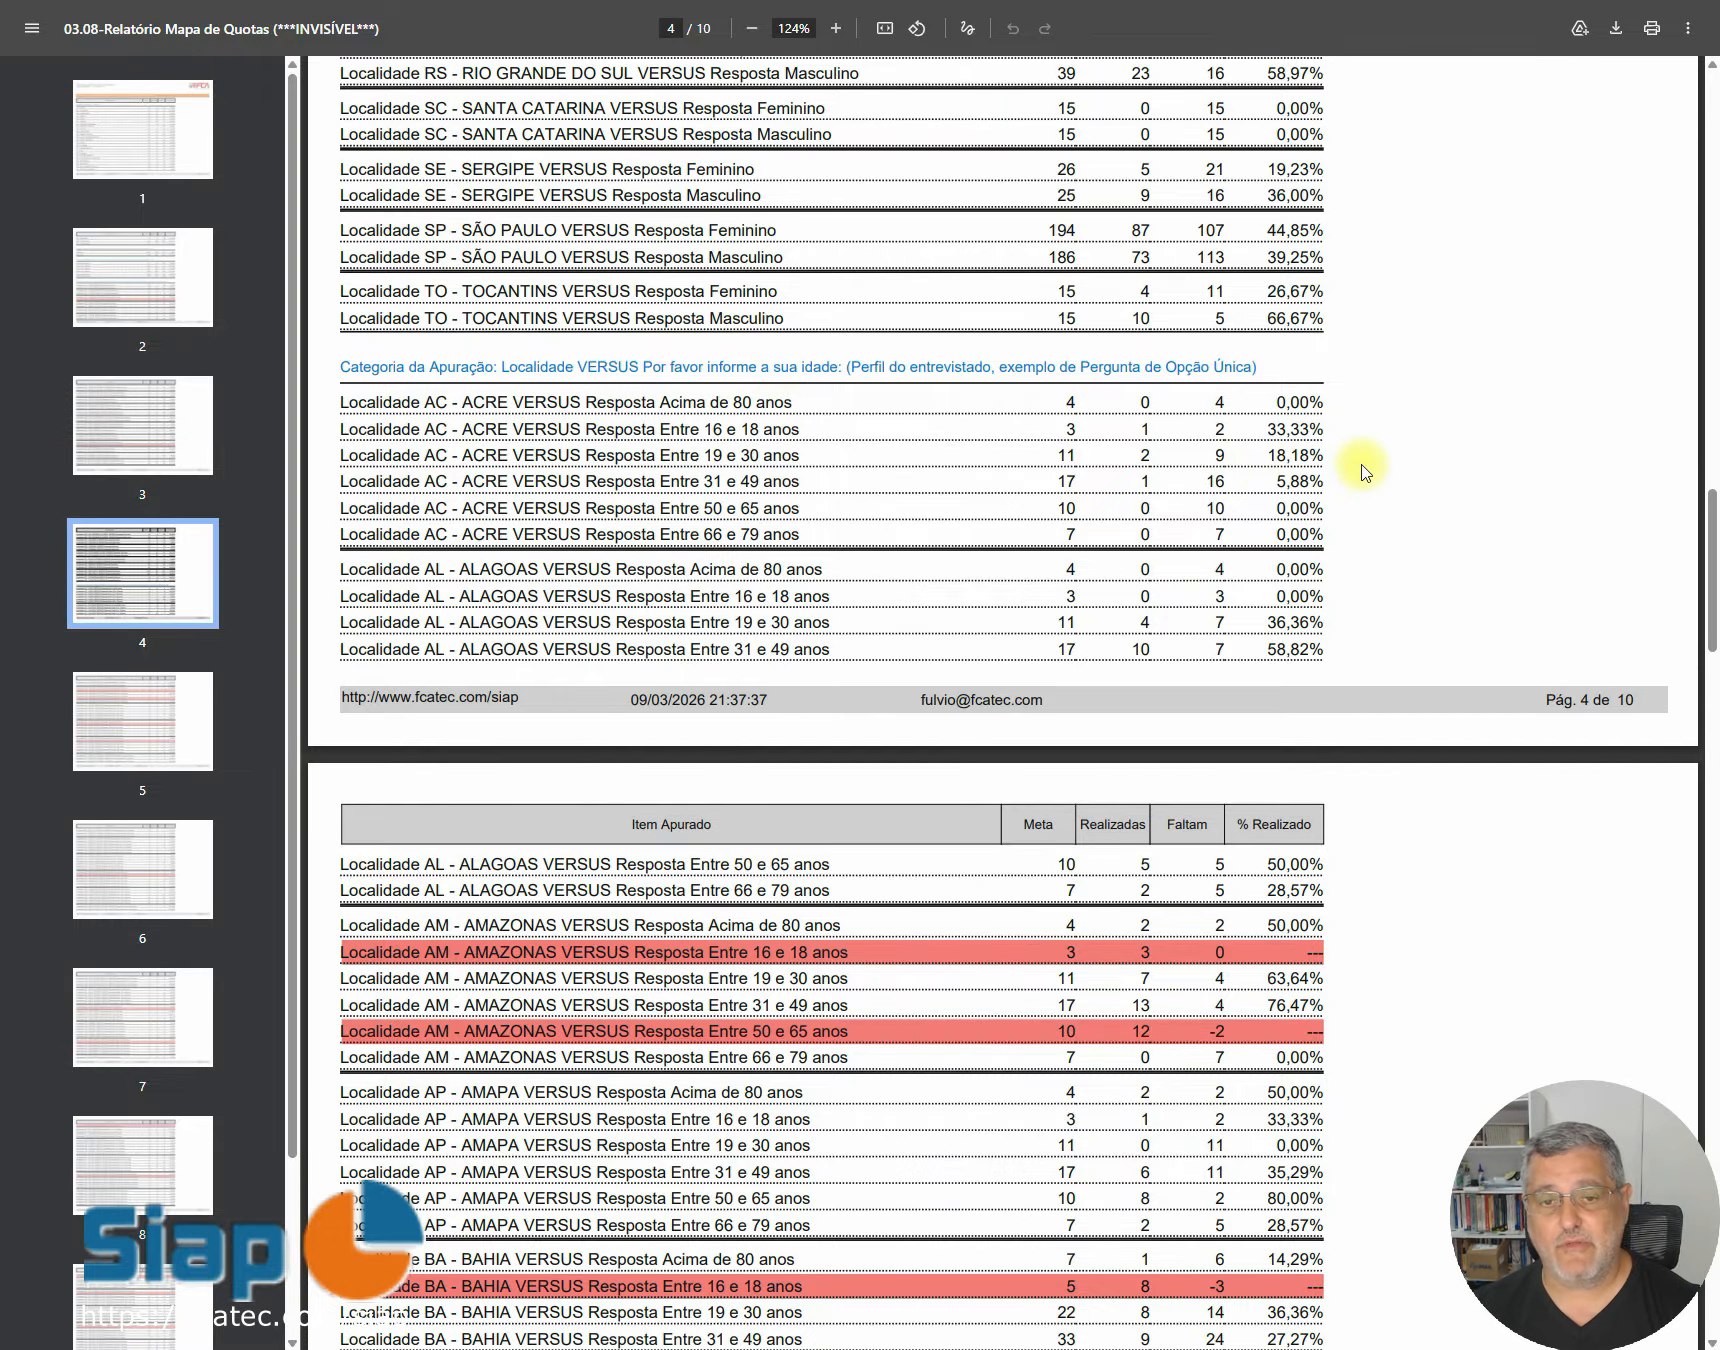
{"action": "scroll", "coordinate": [1365, 465], "scroll_direction": "down", "scroll_amount": 4}
{"action": "scroll", "coordinate": [1515, 682], "scroll_direction": "down", "scroll_amount": 6}
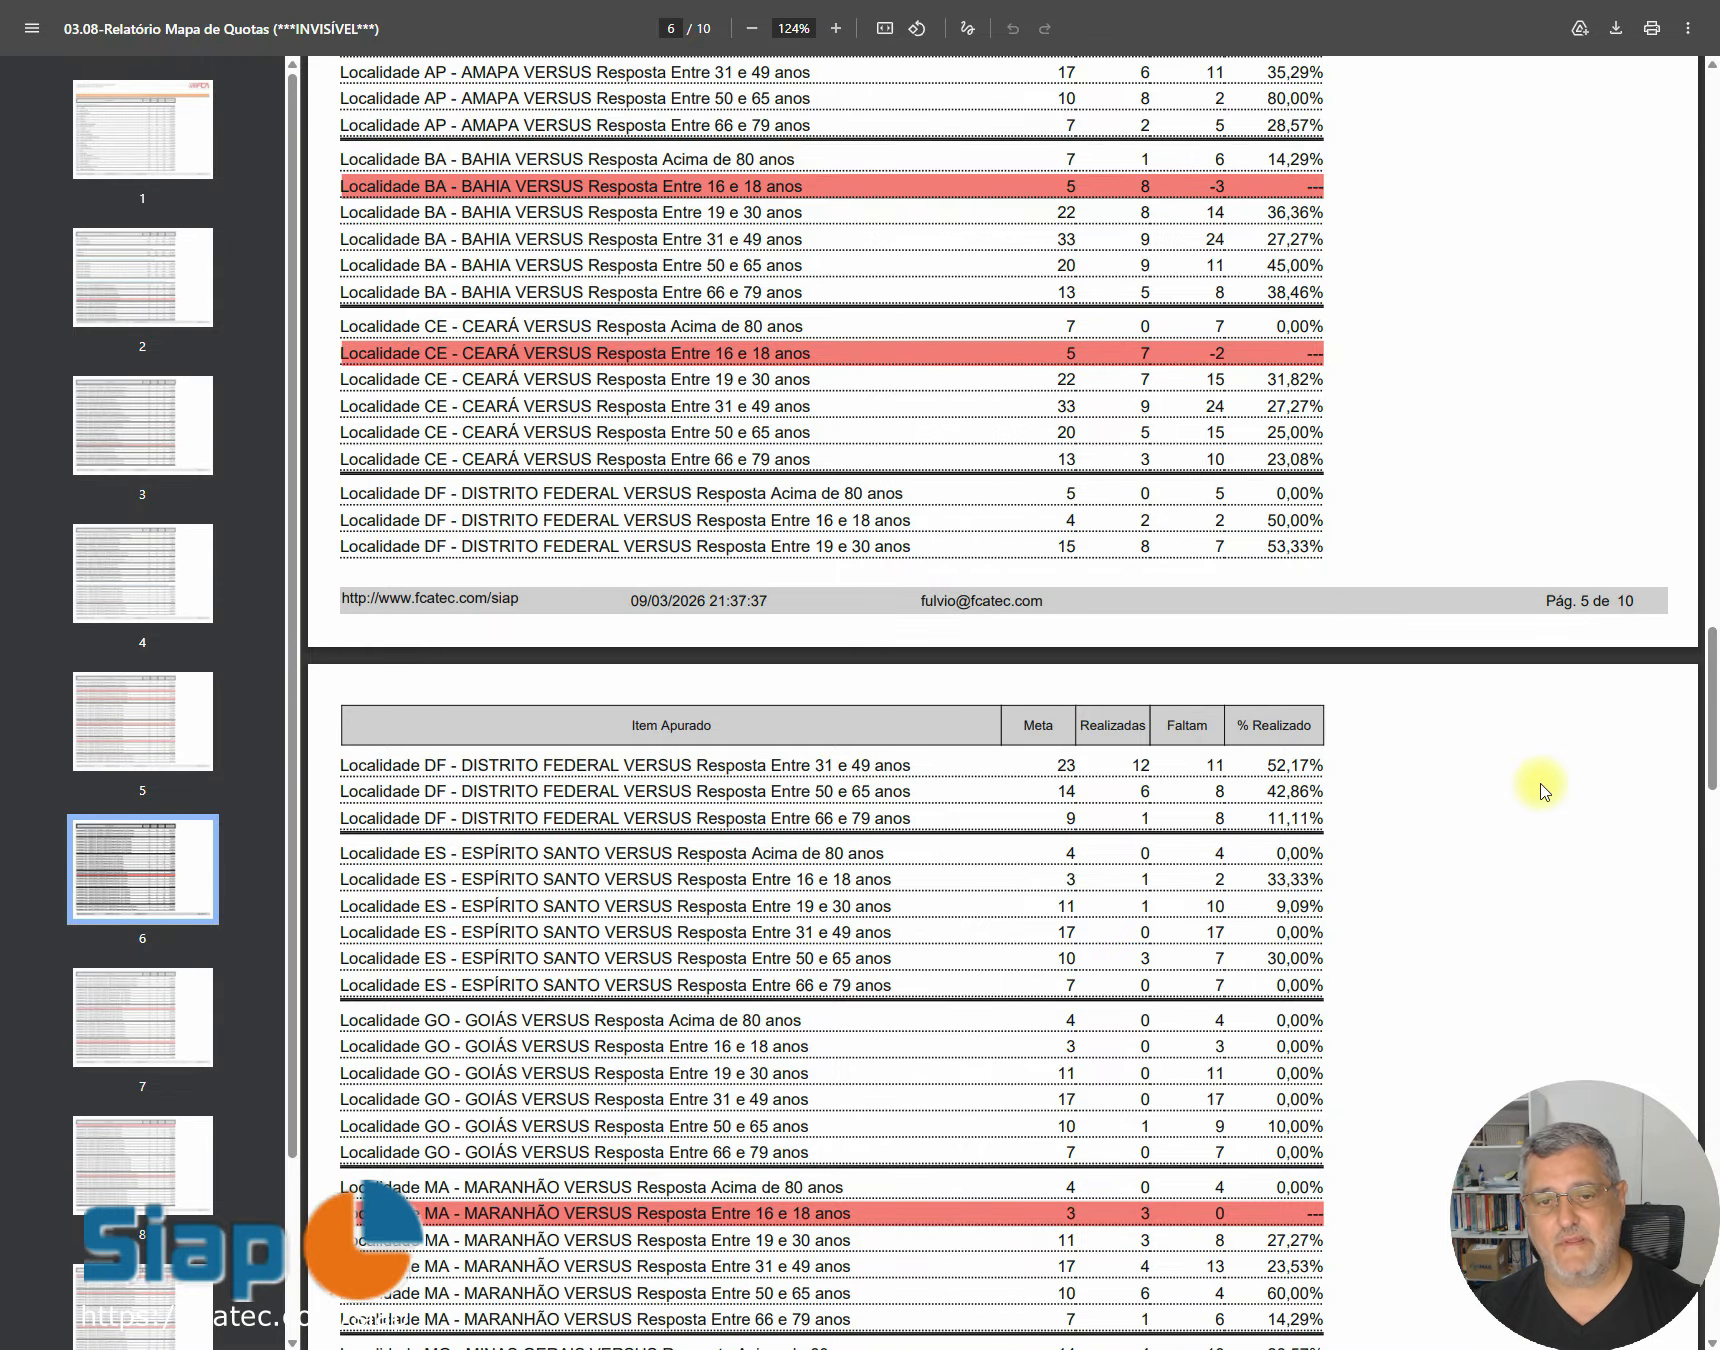
{"action": "scroll", "coordinate": [1543, 790], "scroll_direction": "down", "scroll_amount": 8}
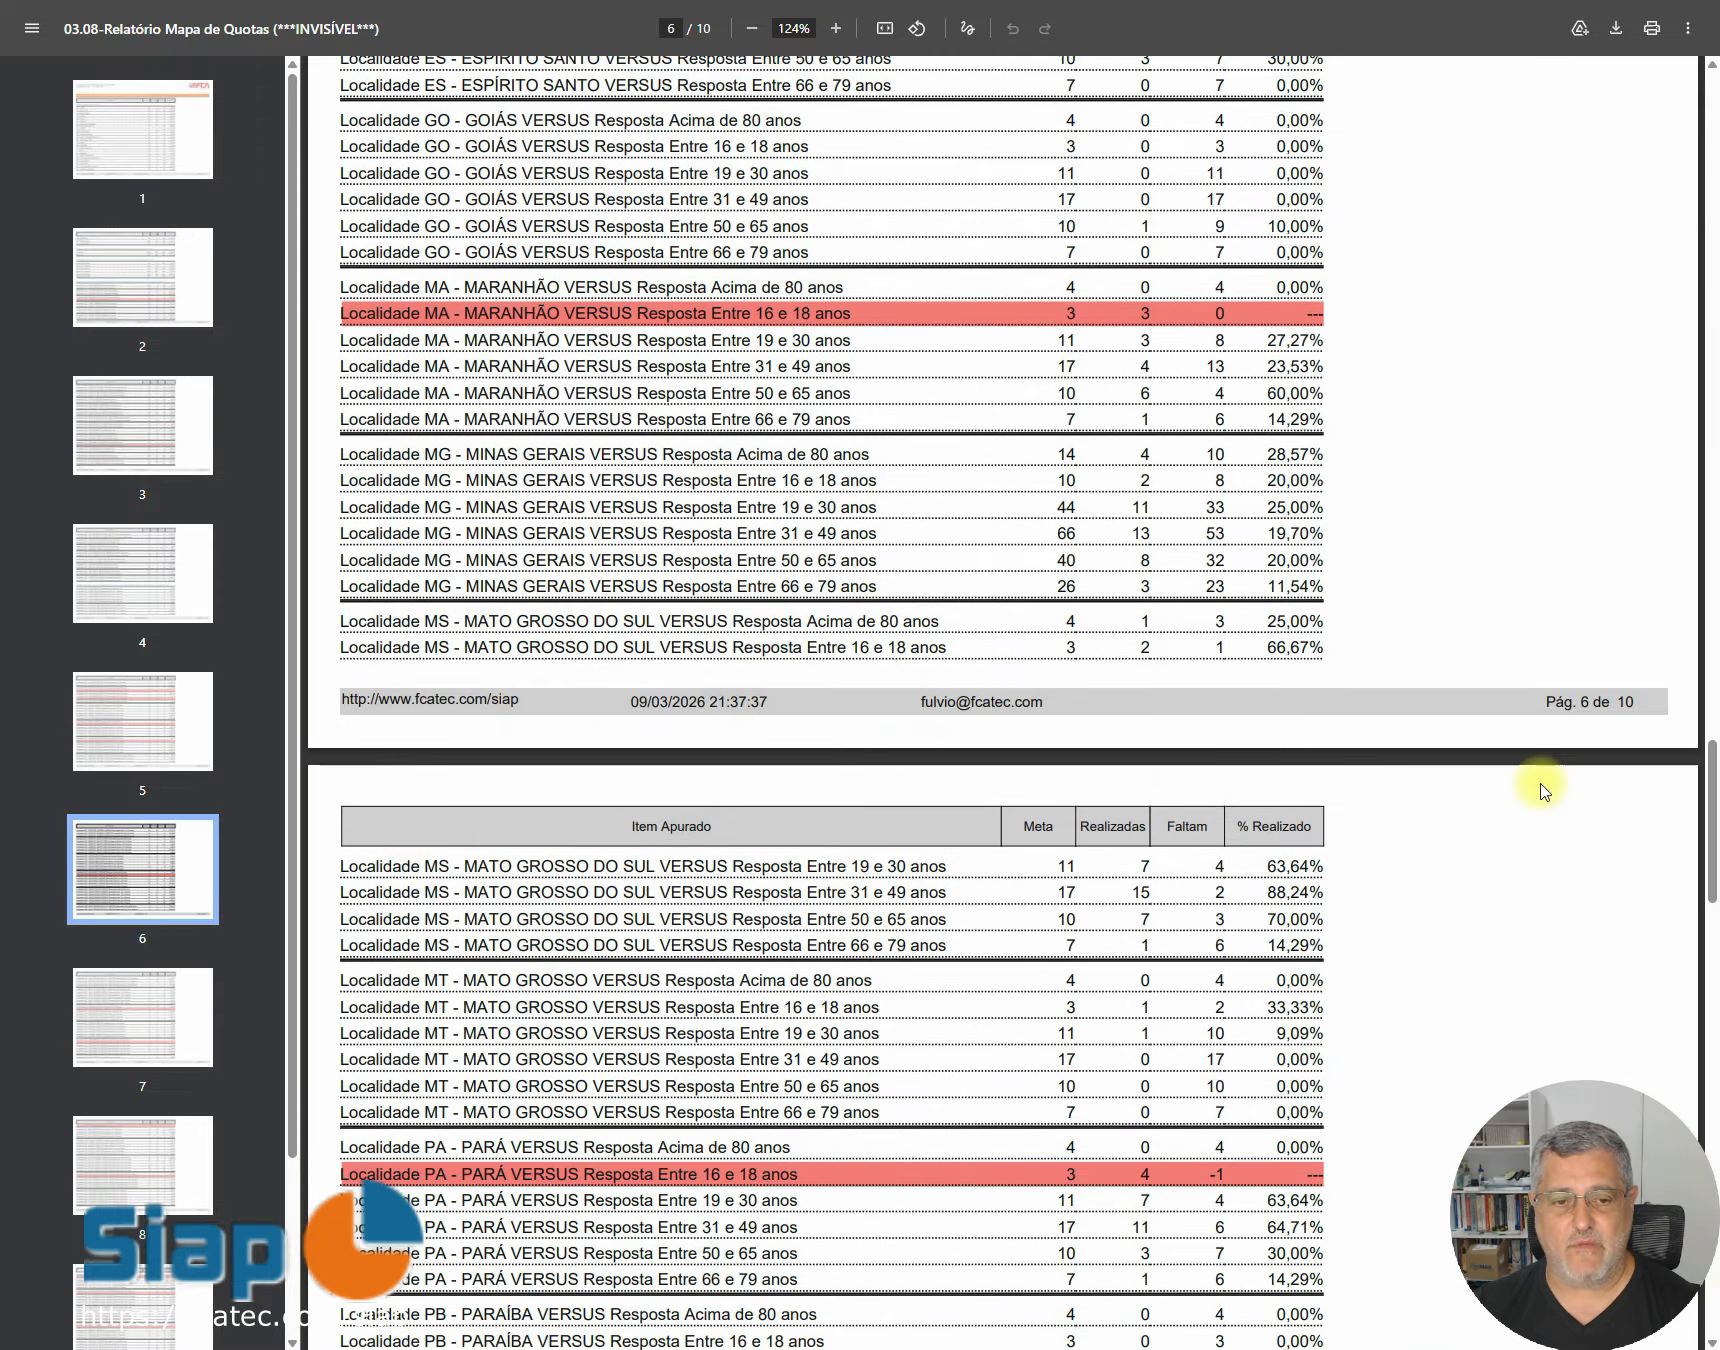
{"action": "scroll", "coordinate": [1543, 790], "scroll_direction": "down", "scroll_amount": 17}
{"action": "scroll", "coordinate": [1543, 790], "scroll_direction": "down", "scroll_amount": 1}
{"action": "scroll", "coordinate": [1543, 790], "scroll_direction": "down", "scroll_amount": 4}
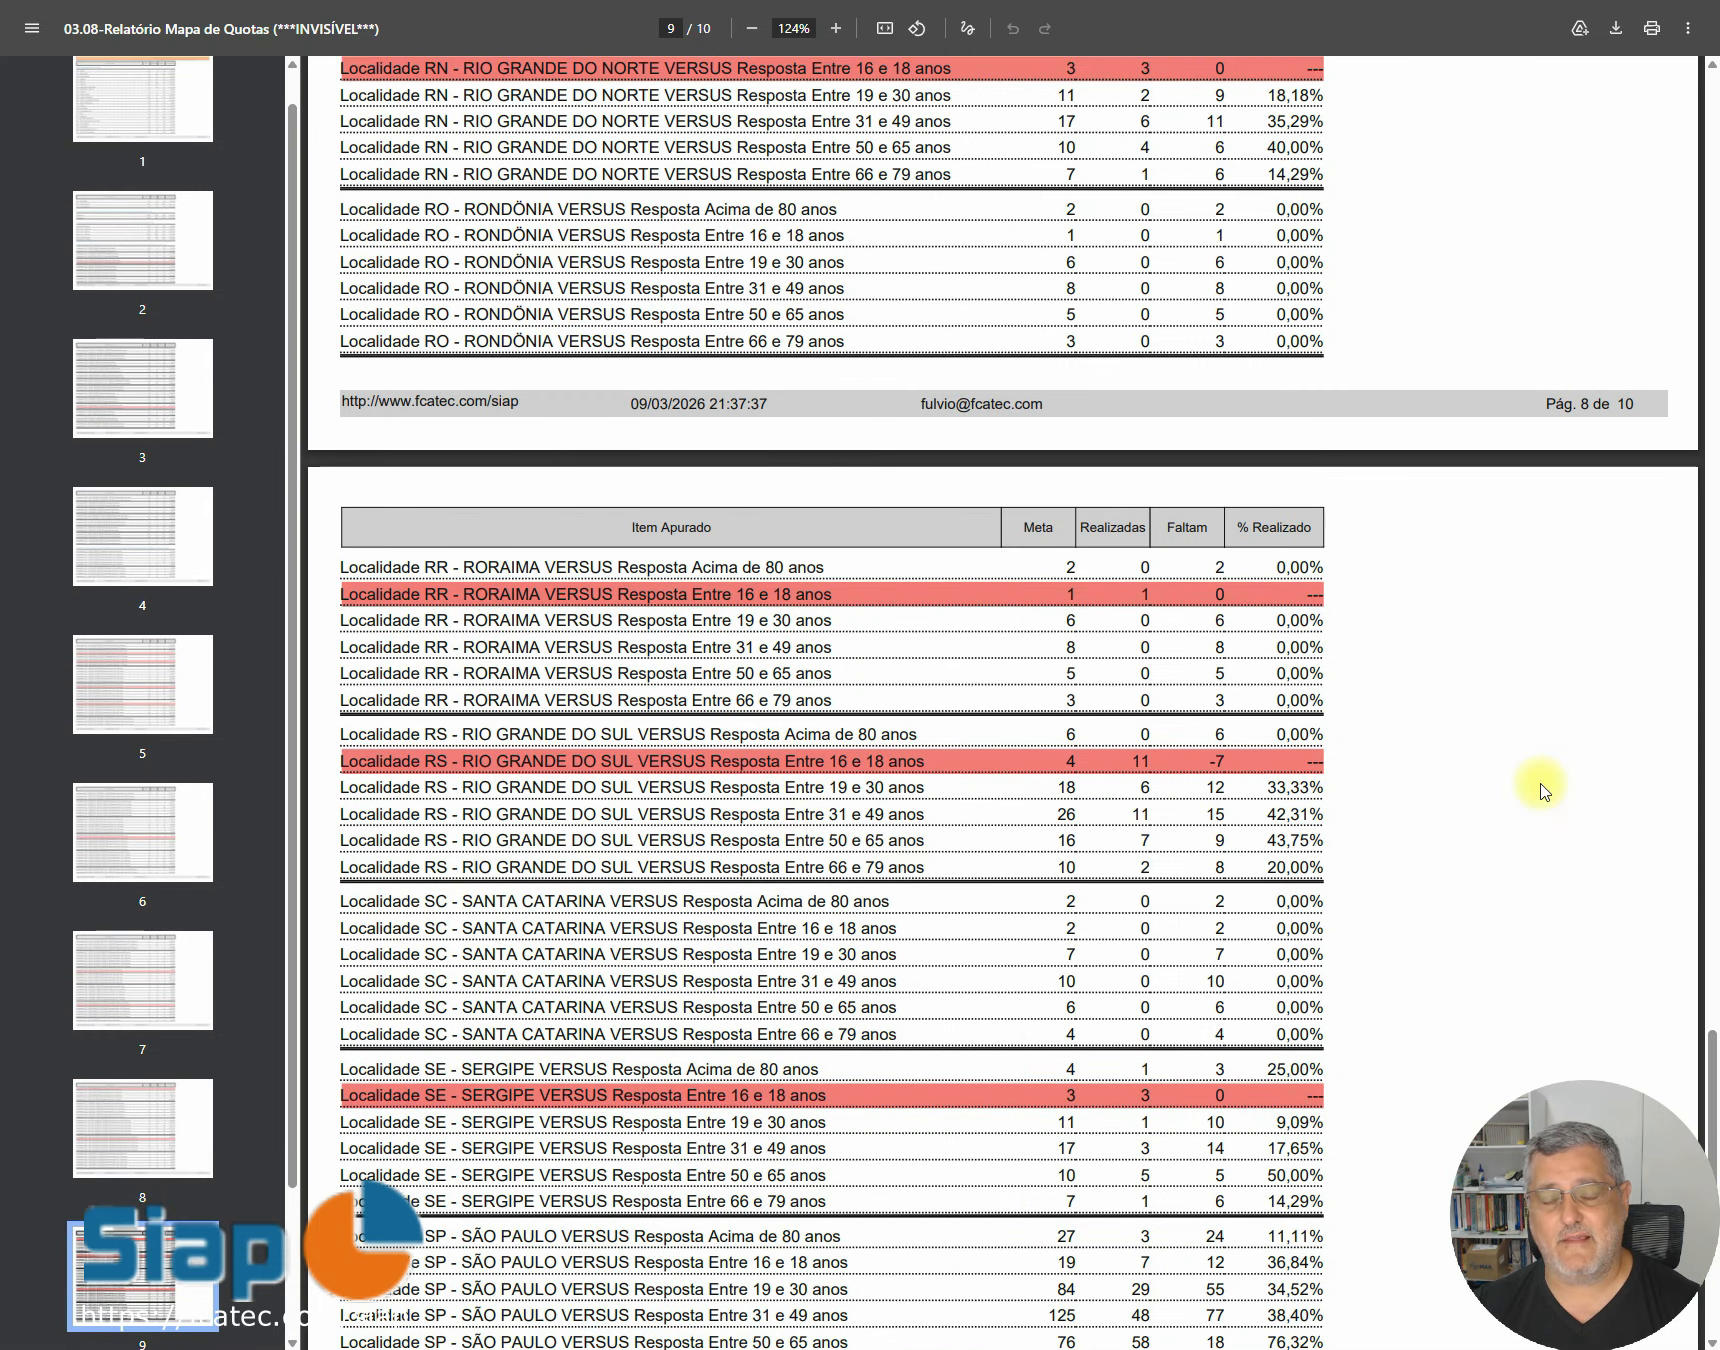
{"action": "scroll", "coordinate": [1543, 790], "scroll_direction": "down", "scroll_amount": 4}
{"action": "scroll", "coordinate": [1543, 790], "scroll_direction": "down", "scroll_amount": 4}
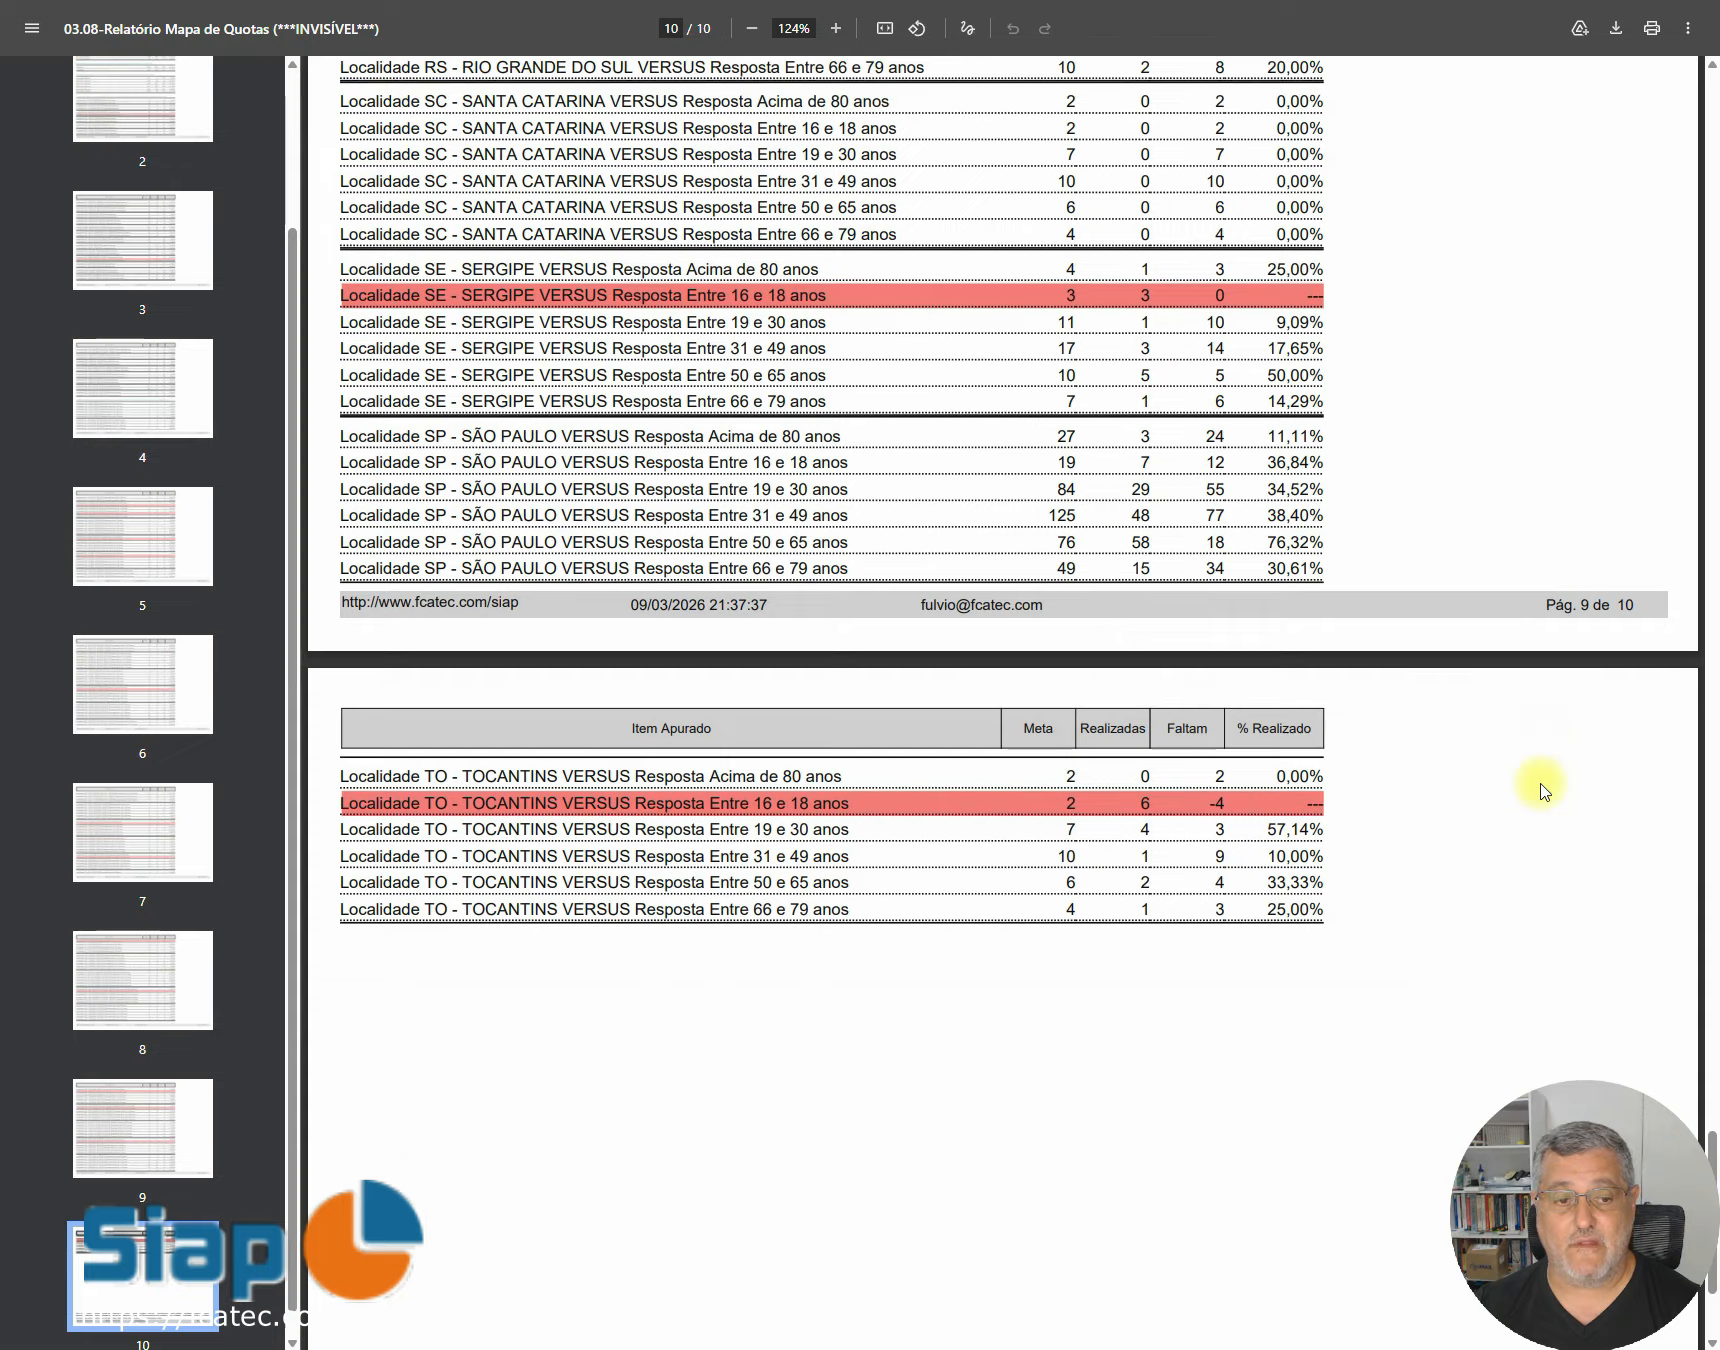
Step: Go back through the quota map report and examine the red-highlighted rows in the locality-by-sex and locality-by-age categories
{"action": "scroll", "coordinate": [1543, 790], "scroll_direction": "up", "scroll_amount": 20}
{"action": "scroll", "coordinate": [1543, 790], "scroll_direction": "up", "scroll_amount": 20}
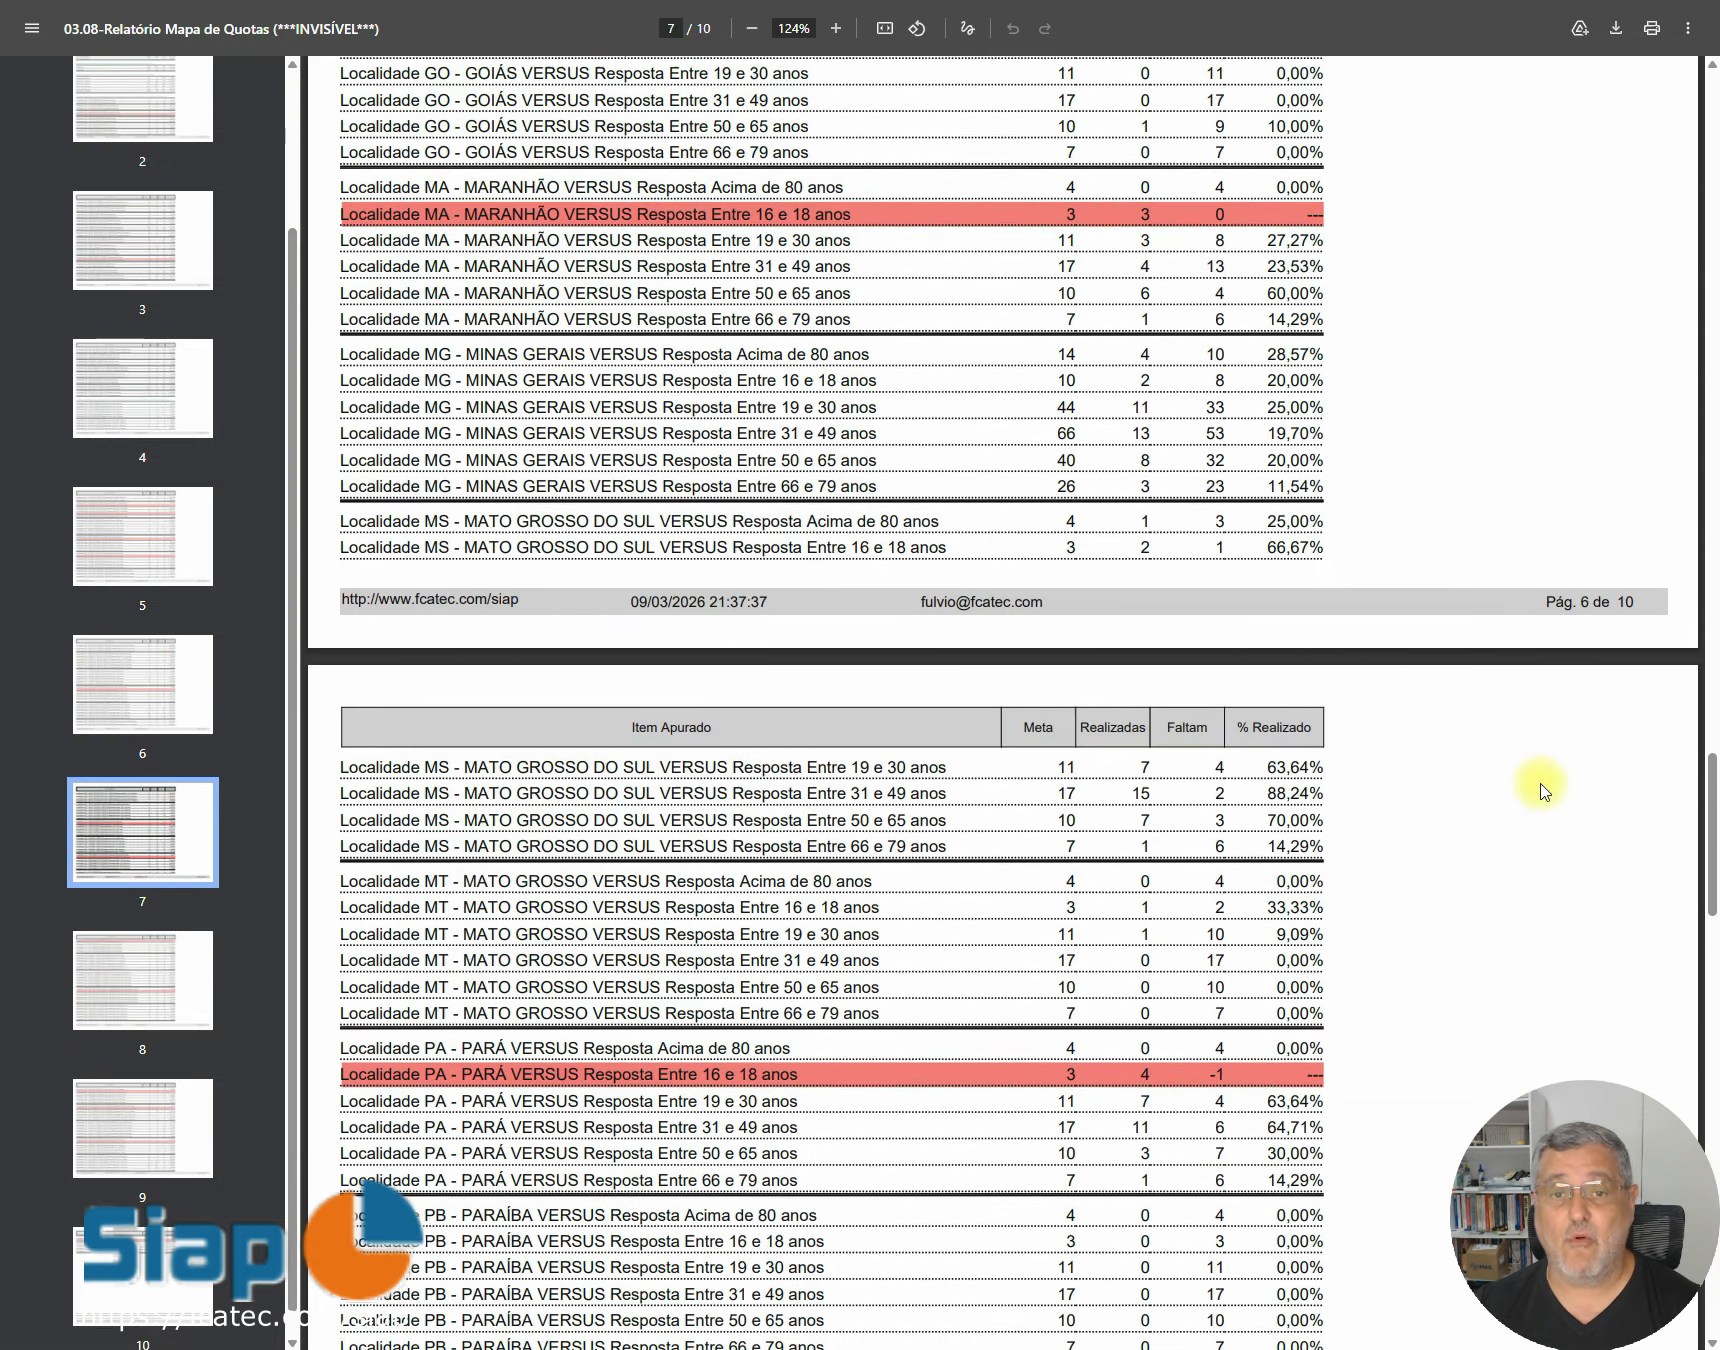
{"action": "scroll", "coordinate": [1543, 790], "scroll_direction": "up", "scroll_amount": 14}
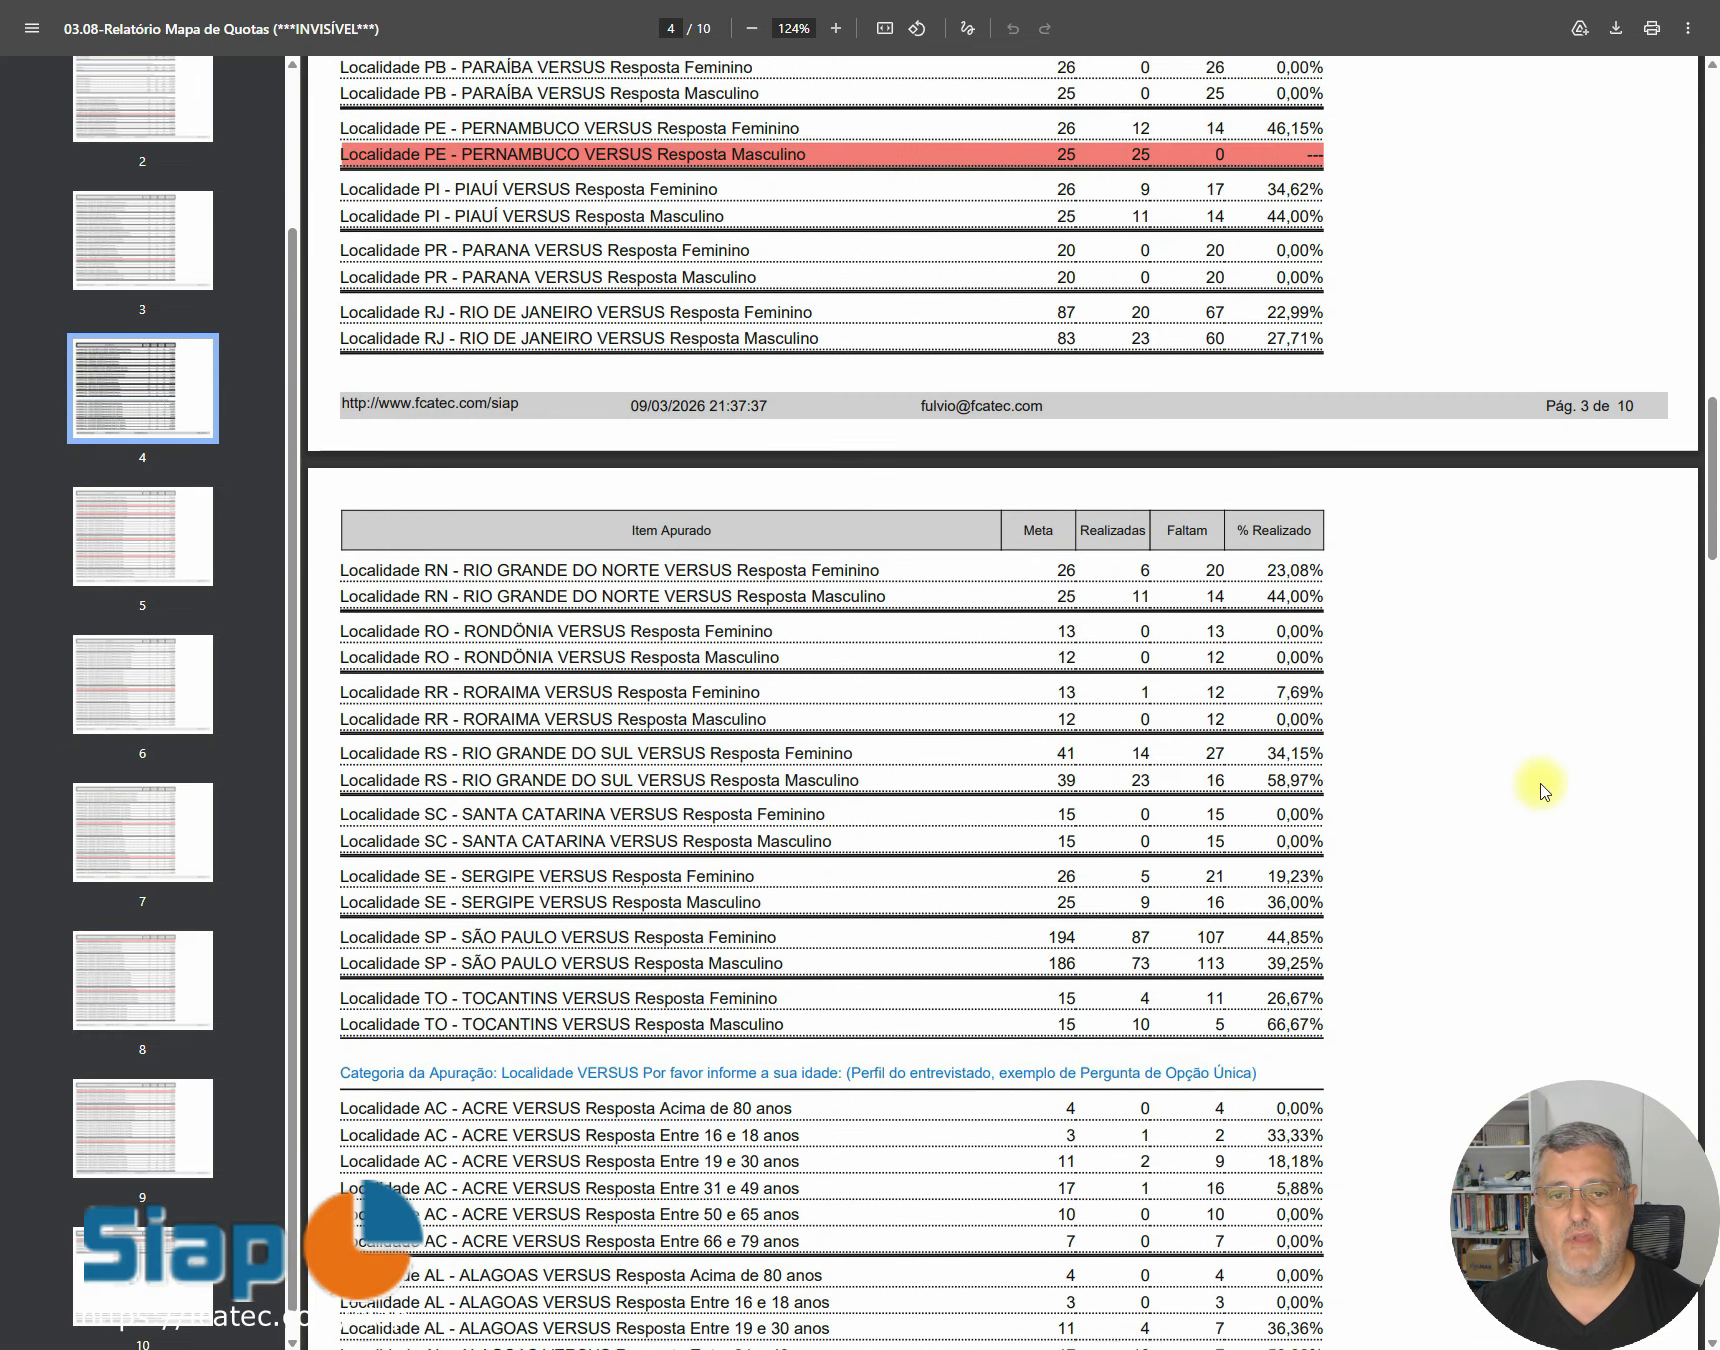
{"action": "scroll", "coordinate": [1430, 805], "scroll_direction": "up", "scroll_amount": 8}
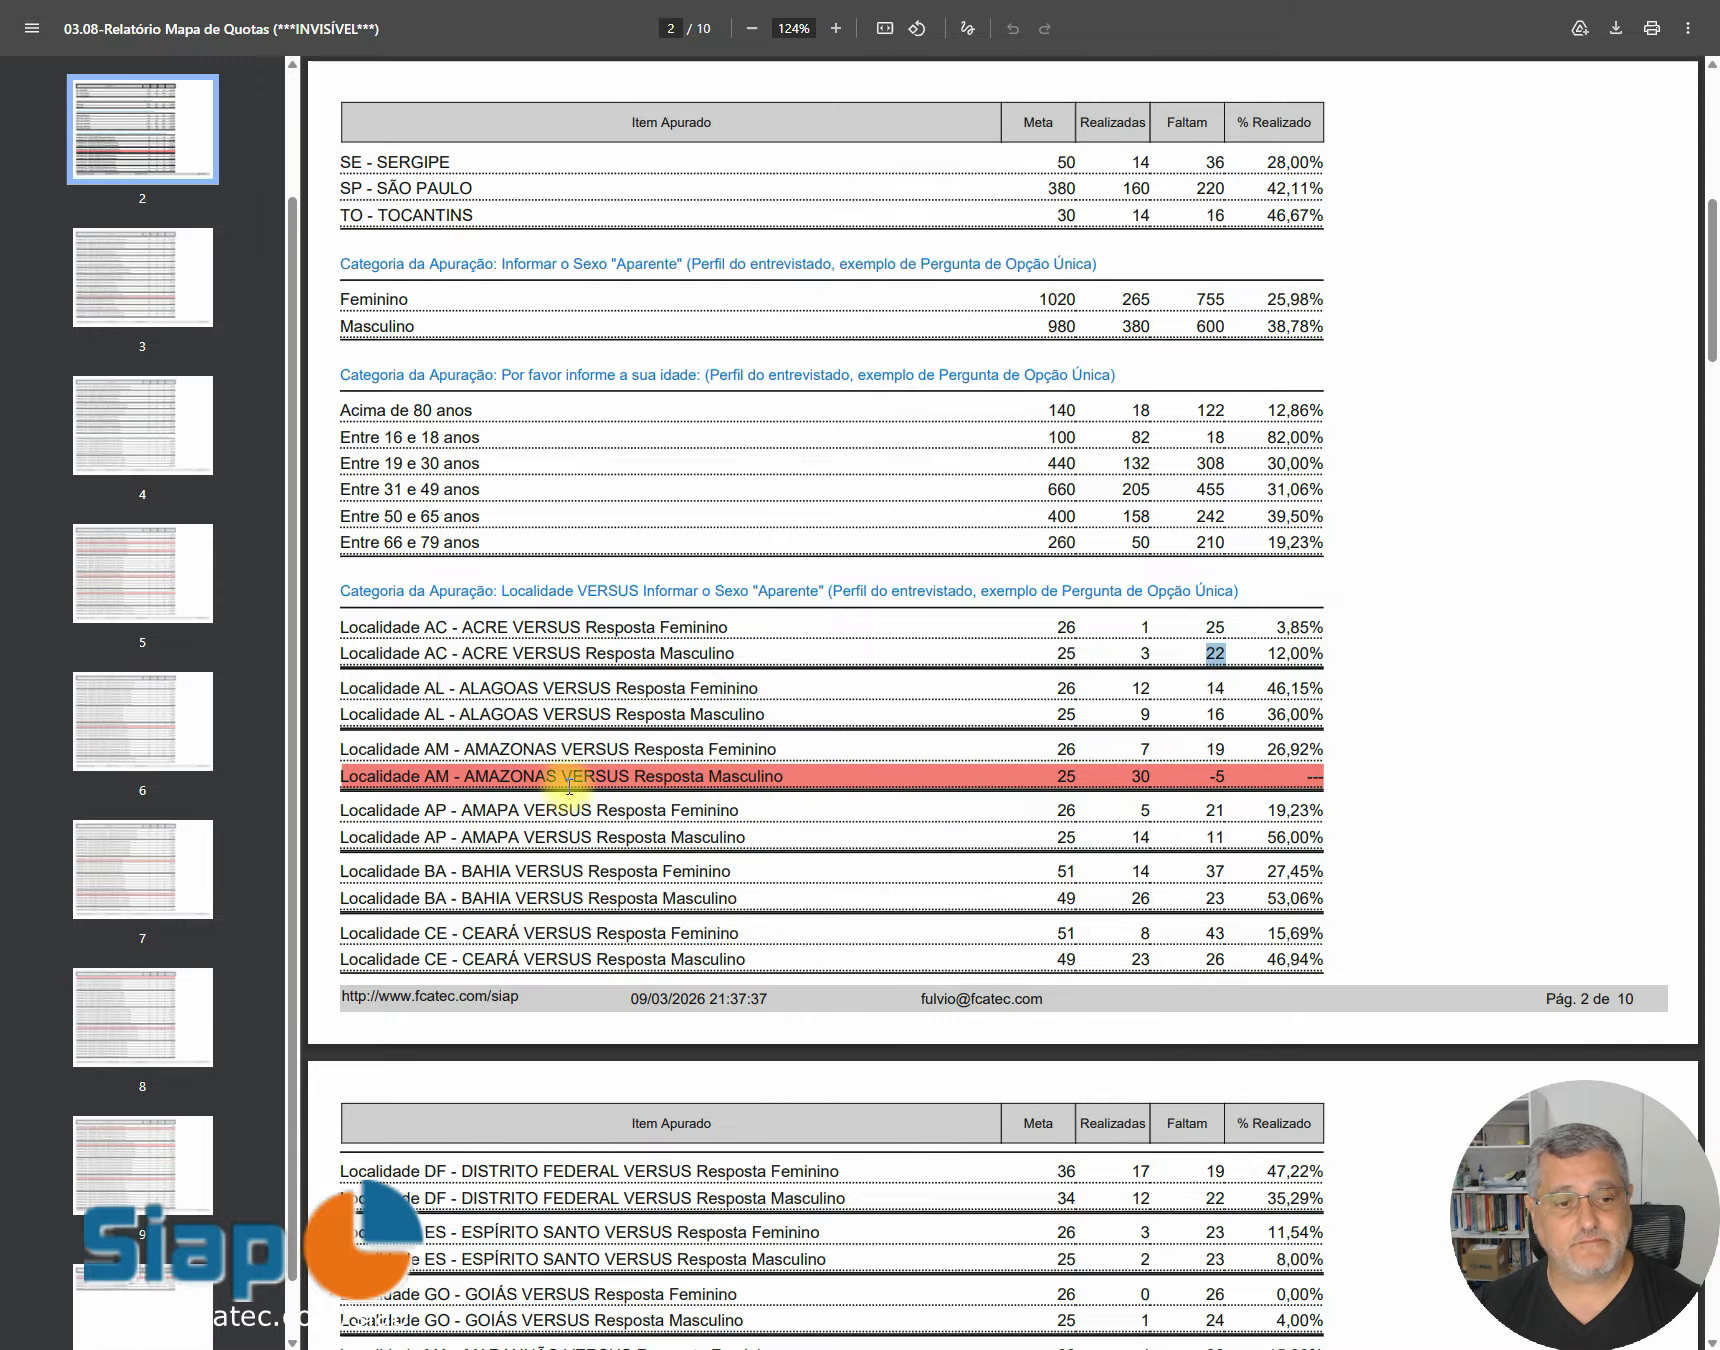
{"action": "scroll", "coordinate": [1528, 760], "scroll_direction": "down", "scroll_amount": 3}
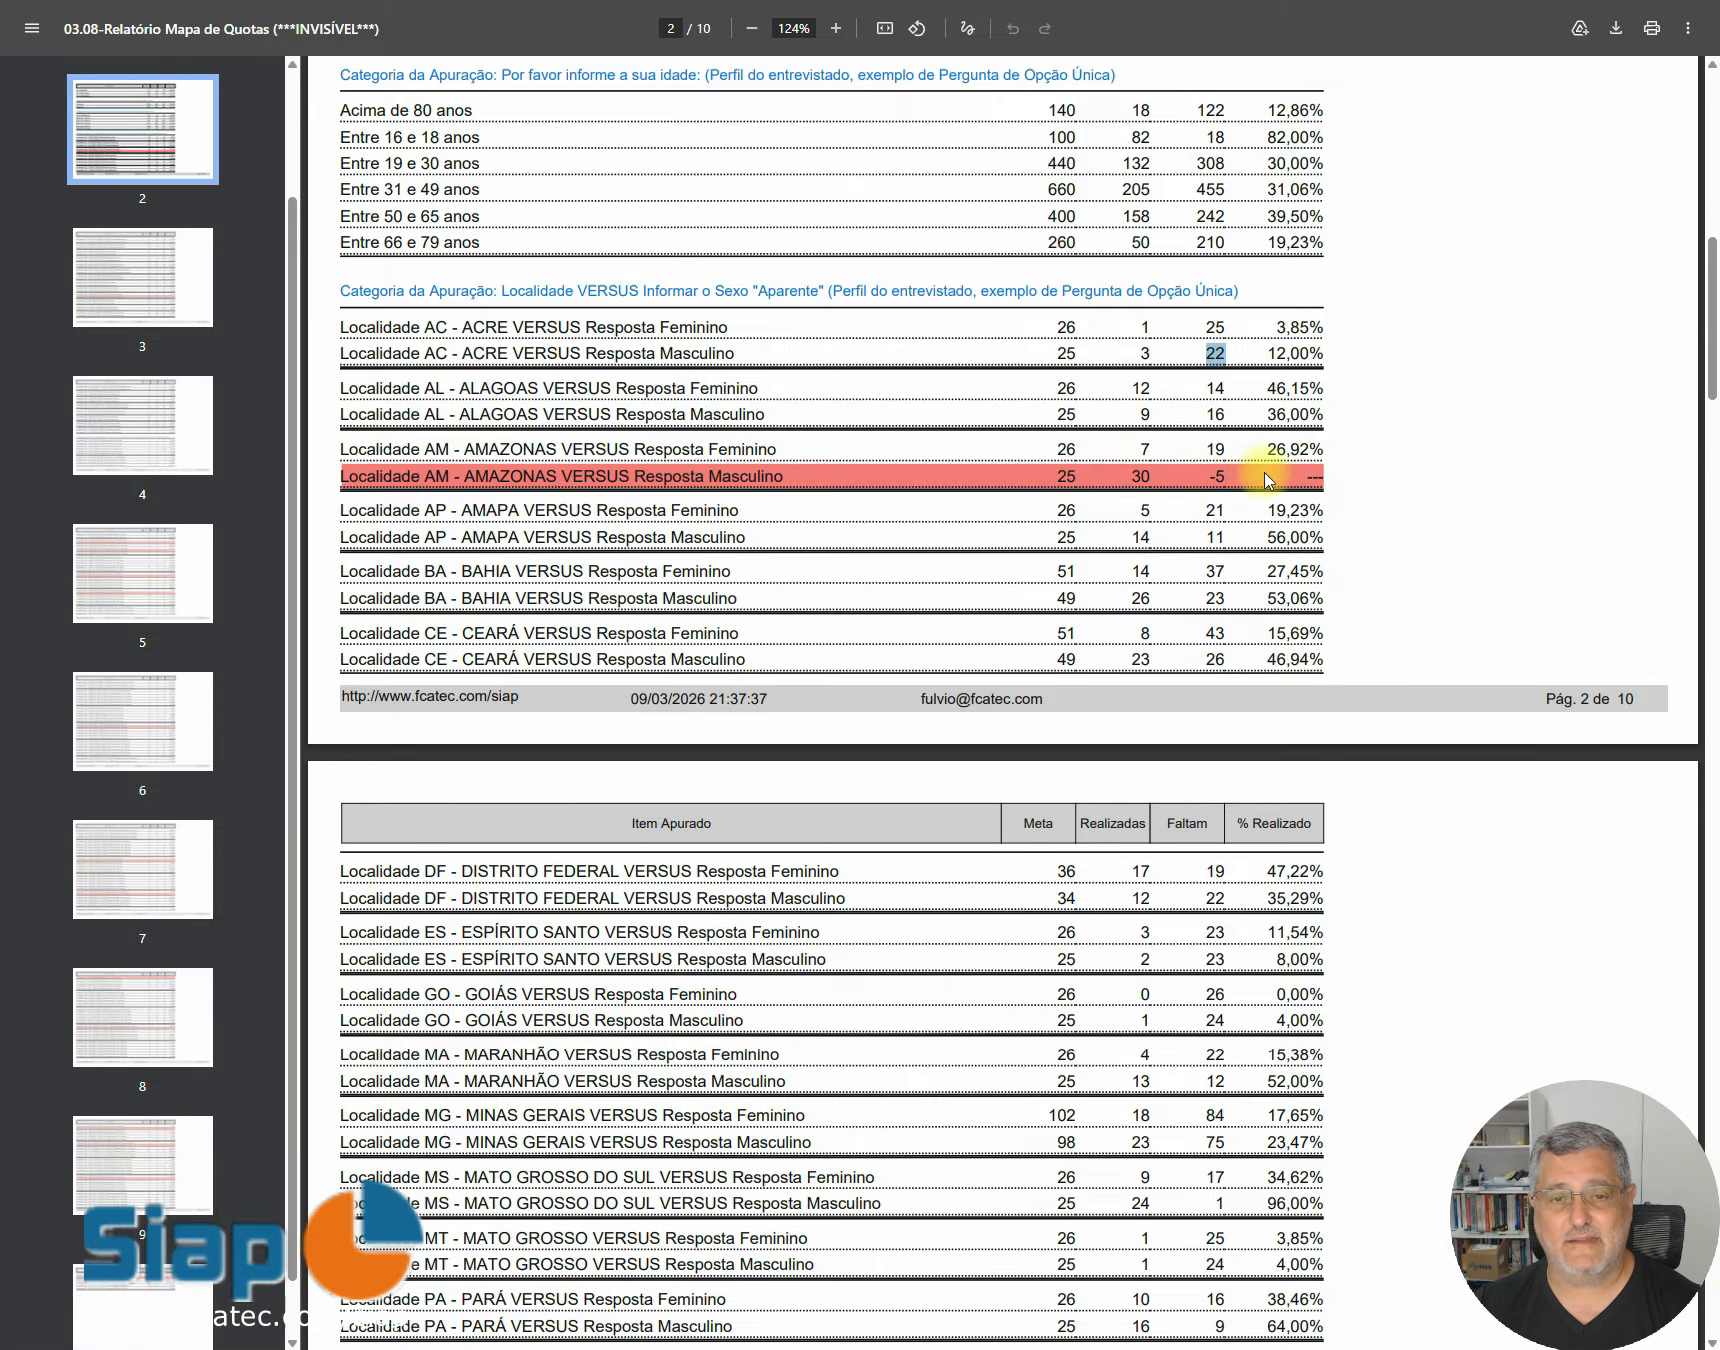
{"action": "scroll", "coordinate": [1268, 497], "scroll_direction": "down", "scroll_amount": 10}
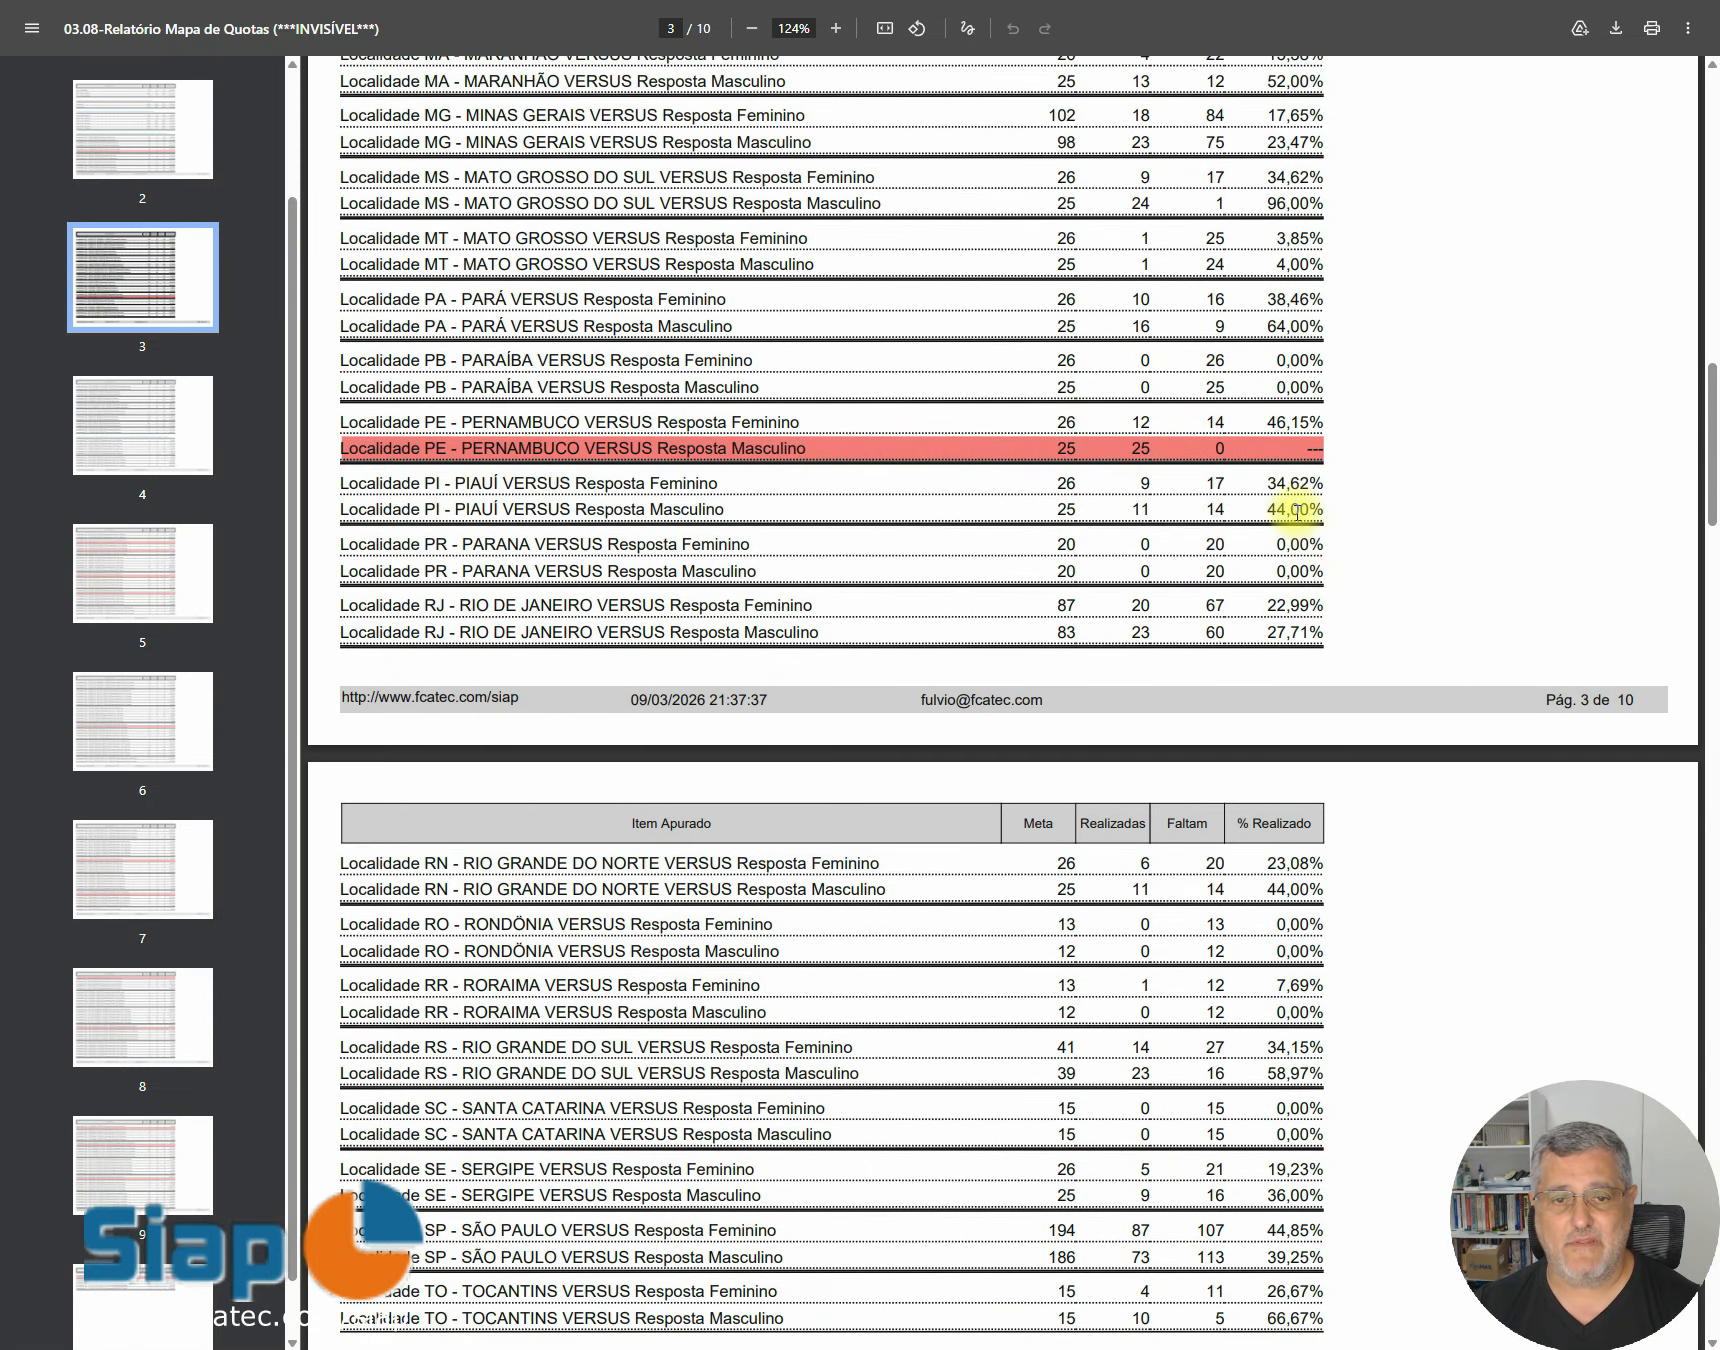
{"action": "scroll", "coordinate": [1432, 557], "scroll_direction": "down", "scroll_amount": 10}
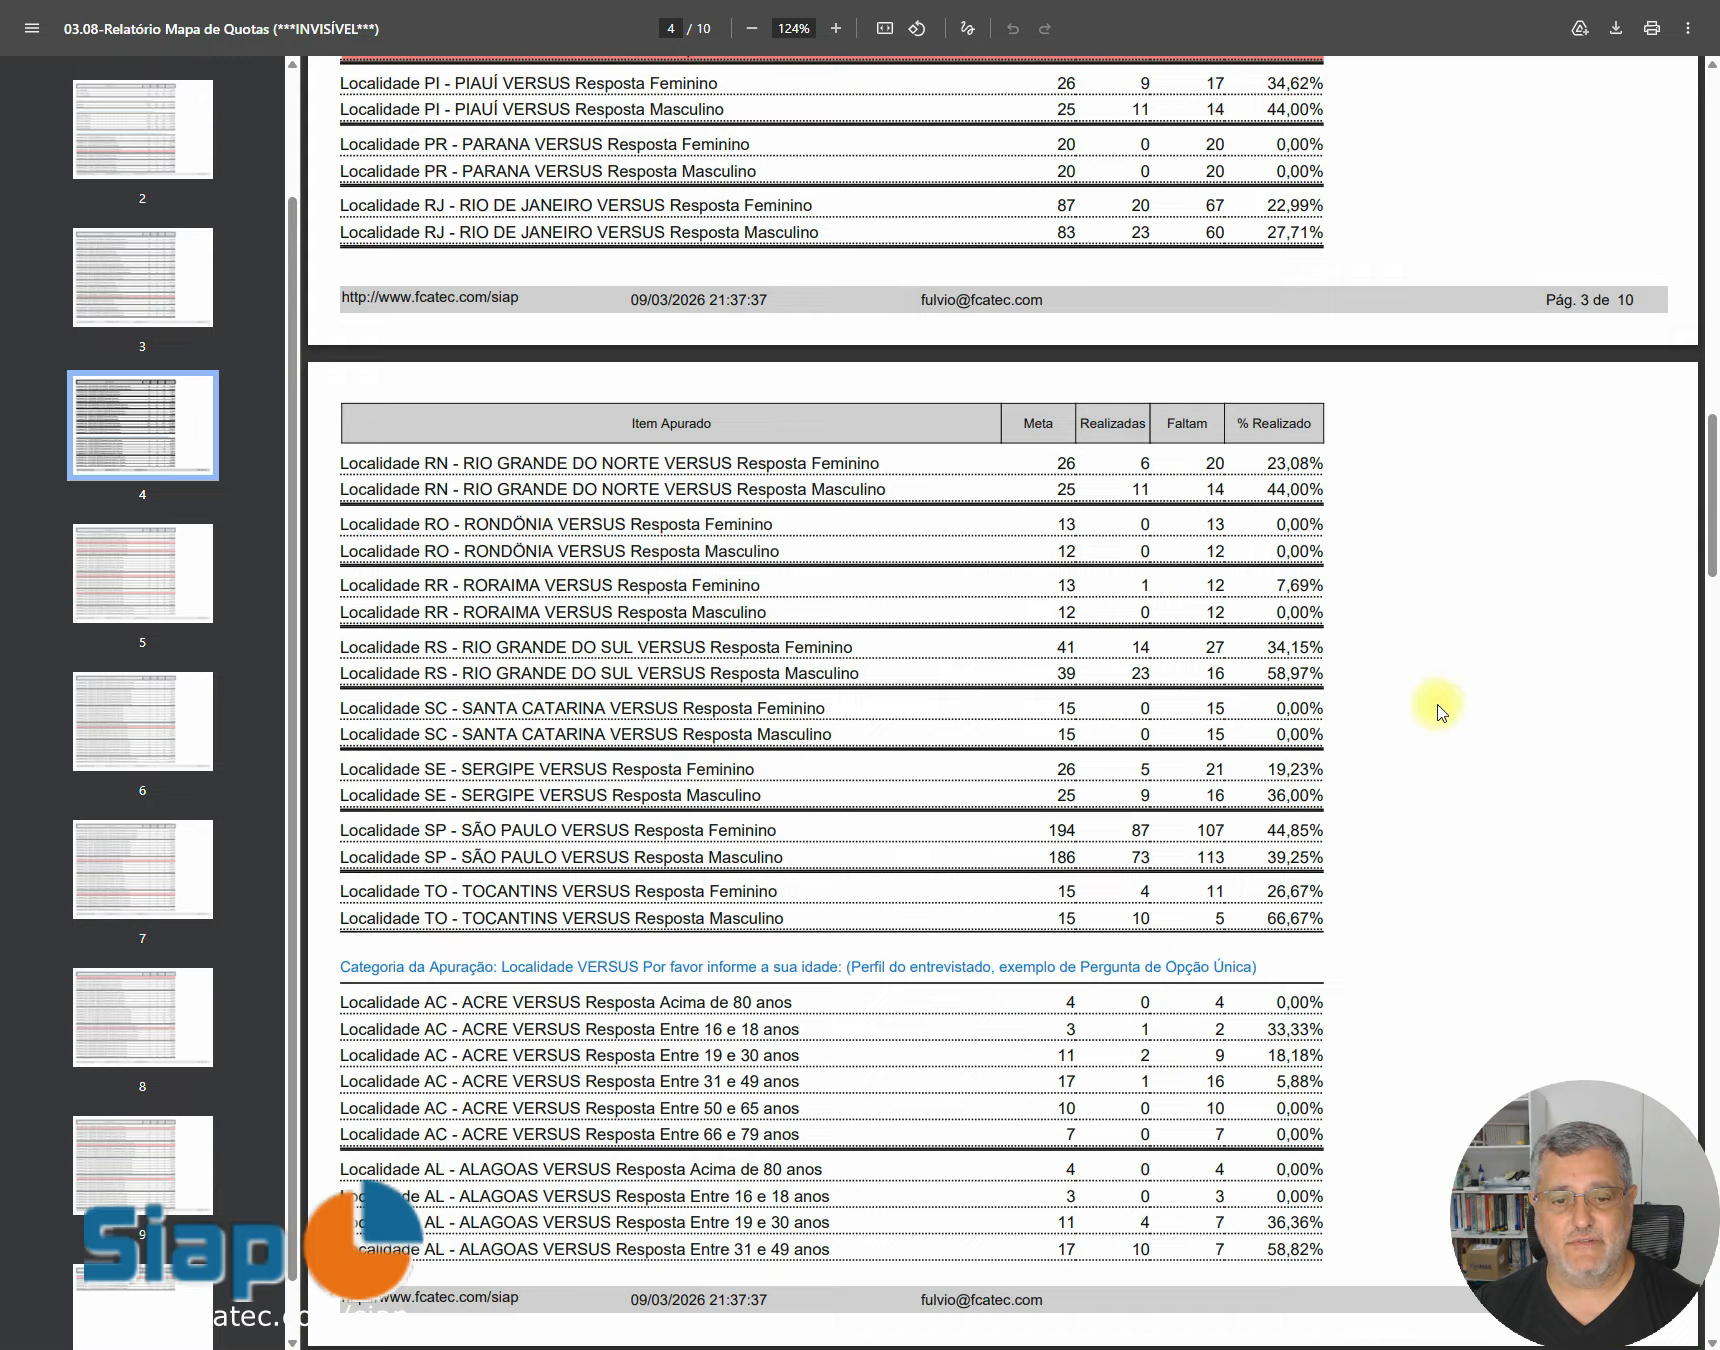
{"action": "scroll", "coordinate": [1438, 712], "scroll_direction": "down", "scroll_amount": 9}
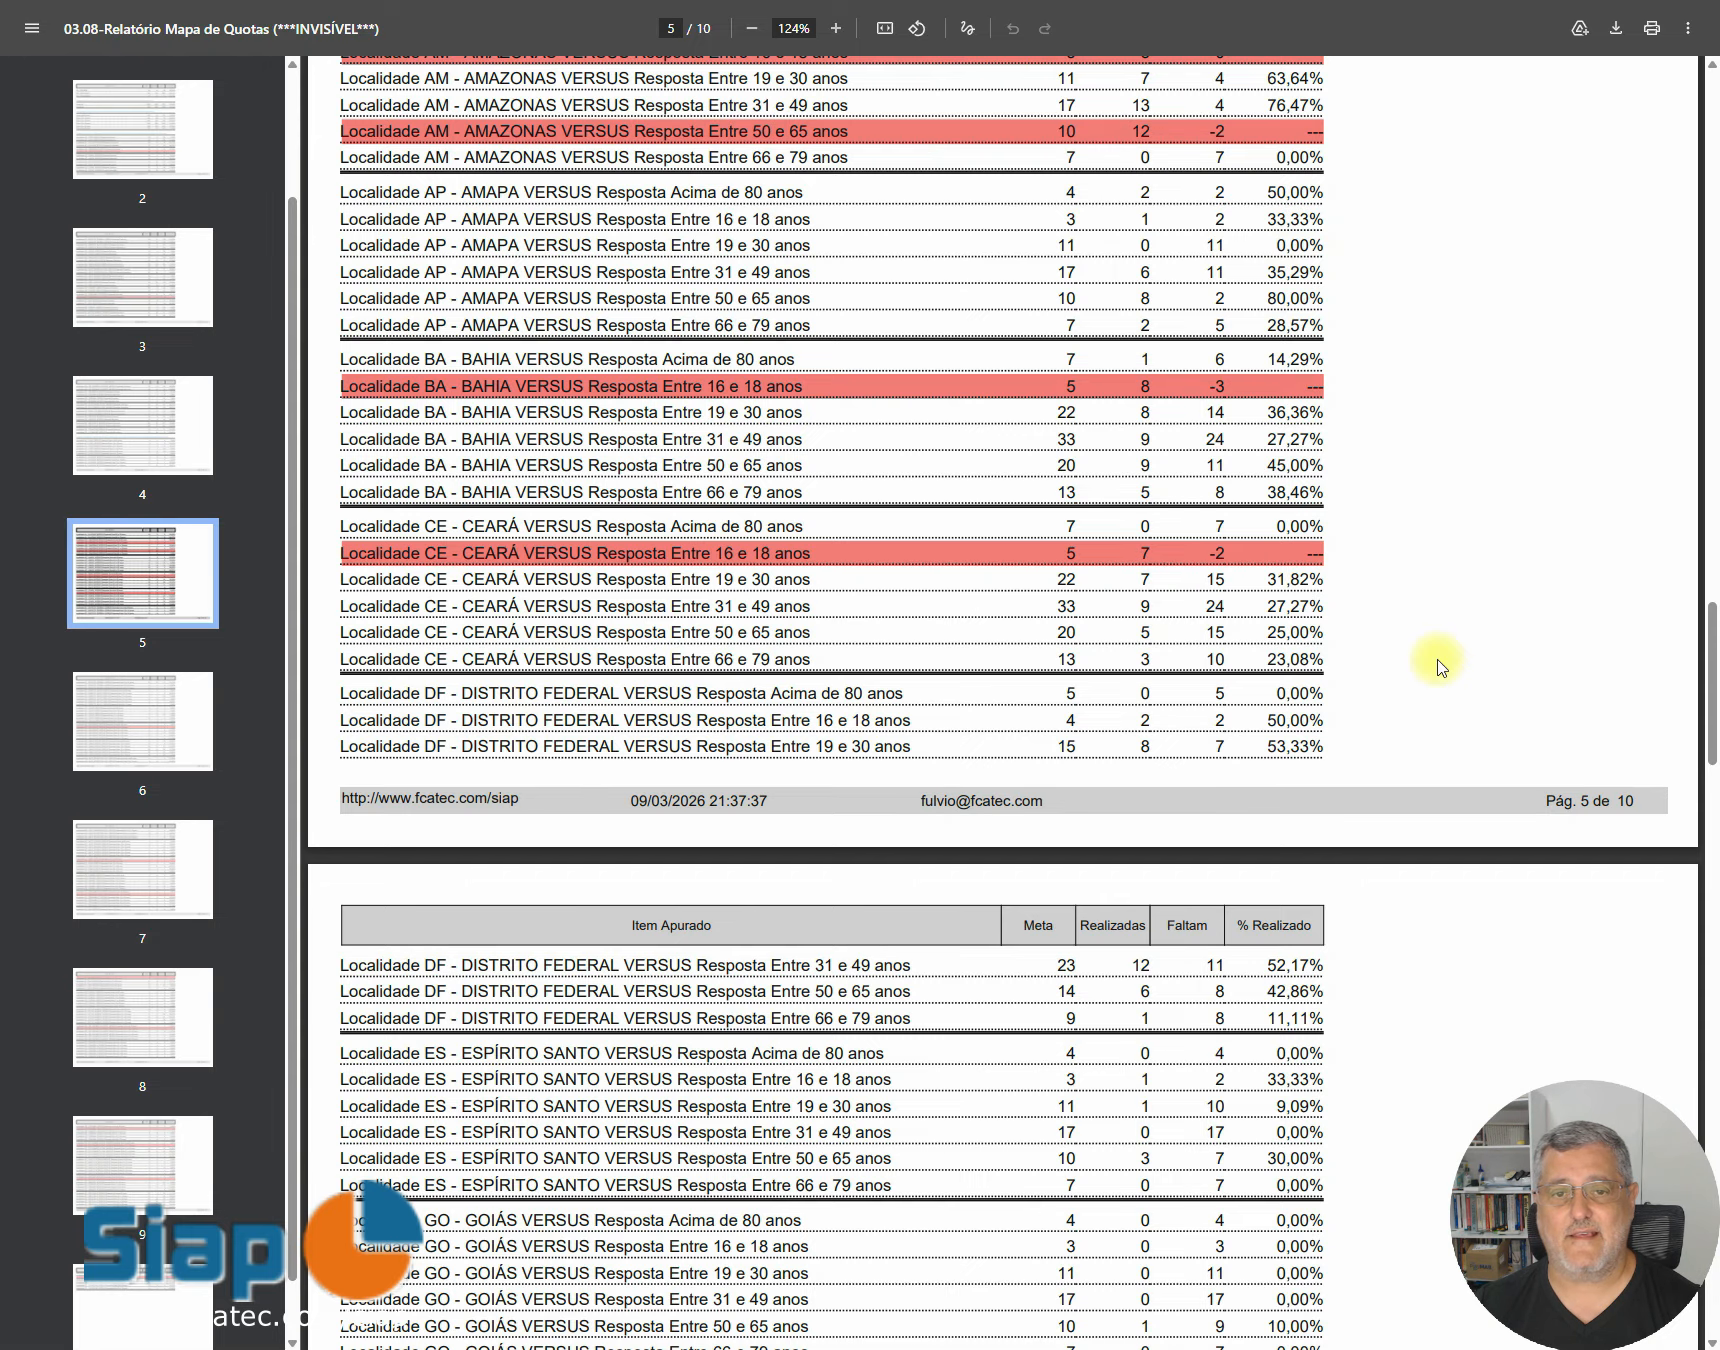
{"action": "scroll", "coordinate": [1438, 667], "scroll_direction": "up", "scroll_amount": 4}
{"action": "scroll", "coordinate": [1222, 636], "scroll_direction": "down", "scroll_amount": 14}
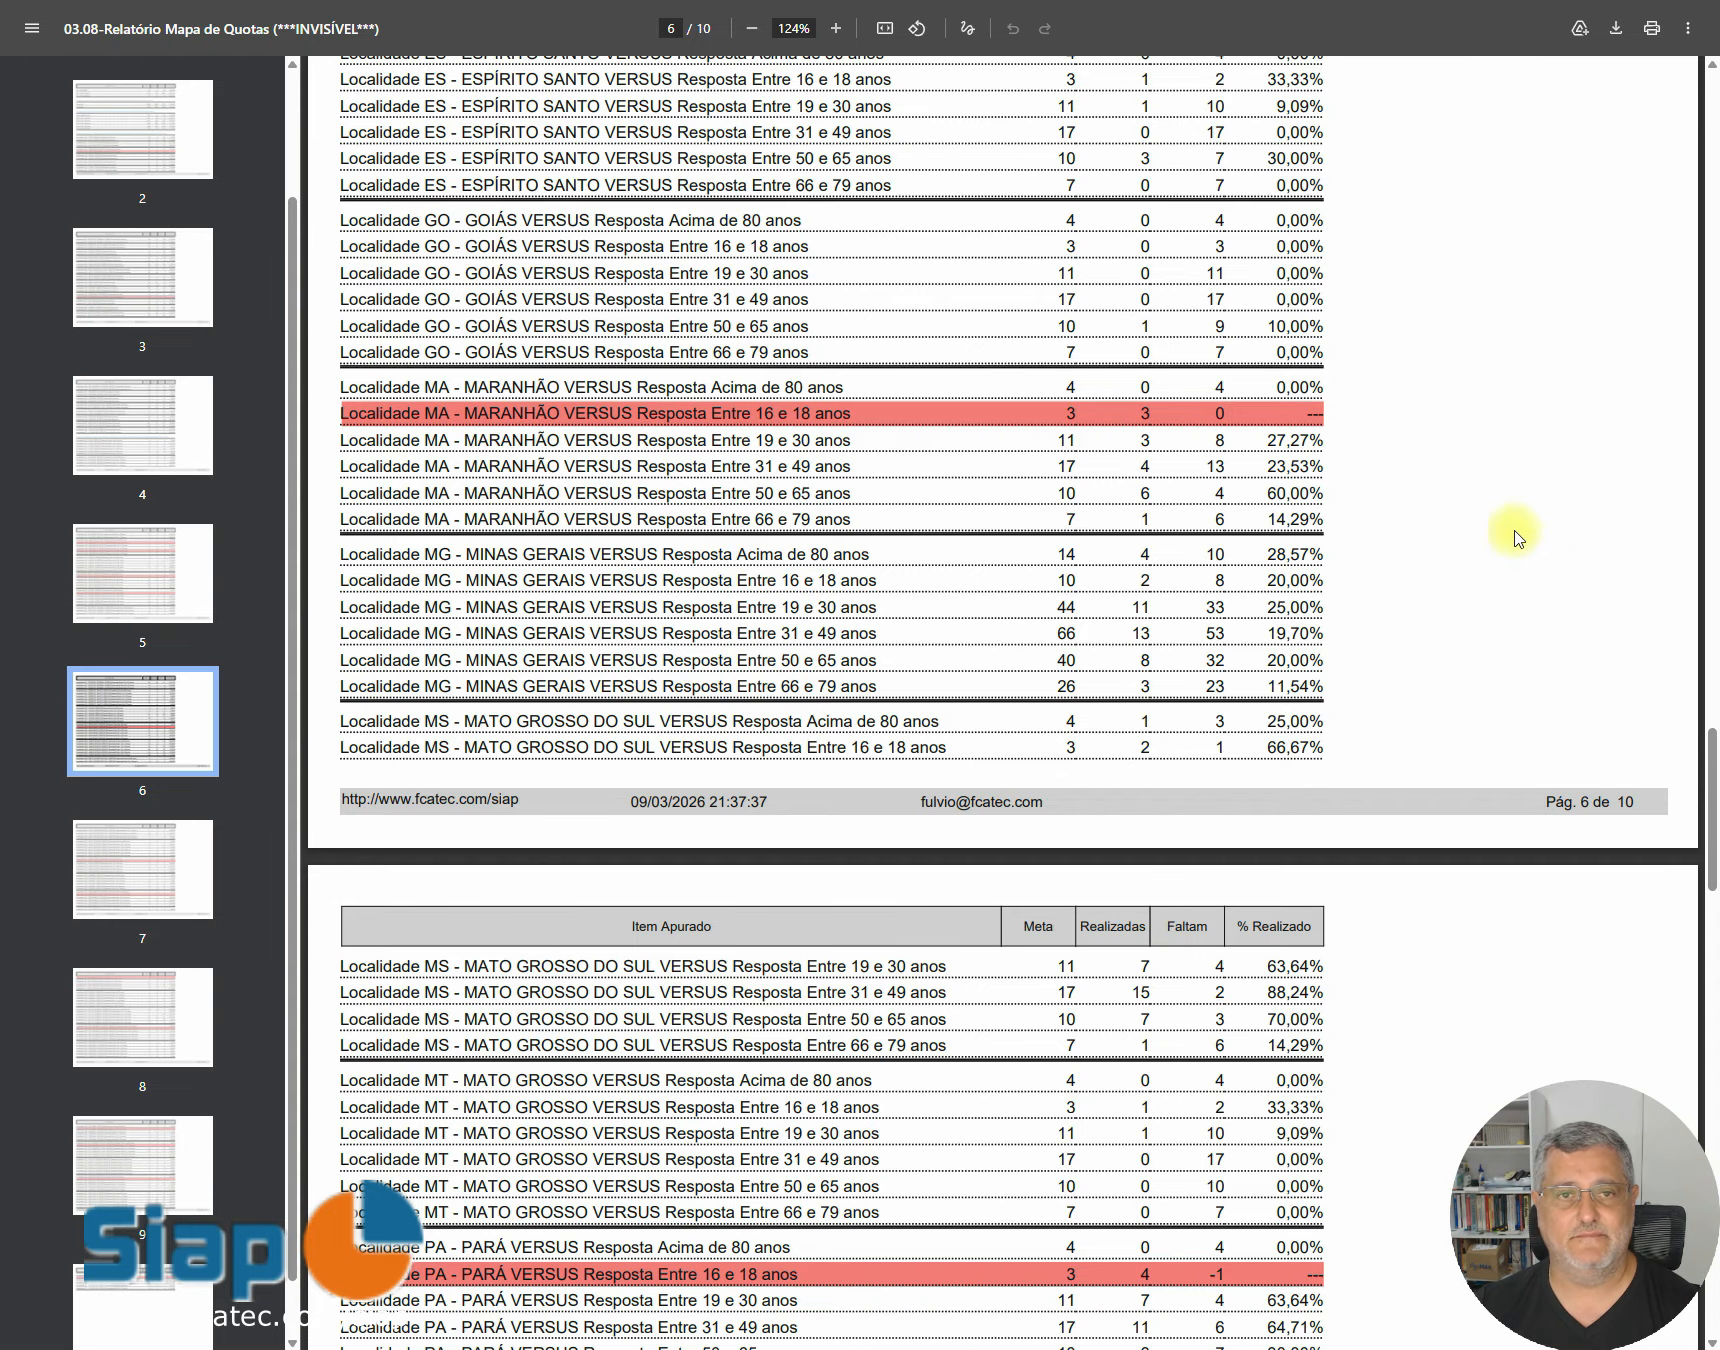
Step: Return to the Siap dashboard and view the quota control options among the miscellaneous utilities
{"action": "left_click", "coordinate": [352, 3]}
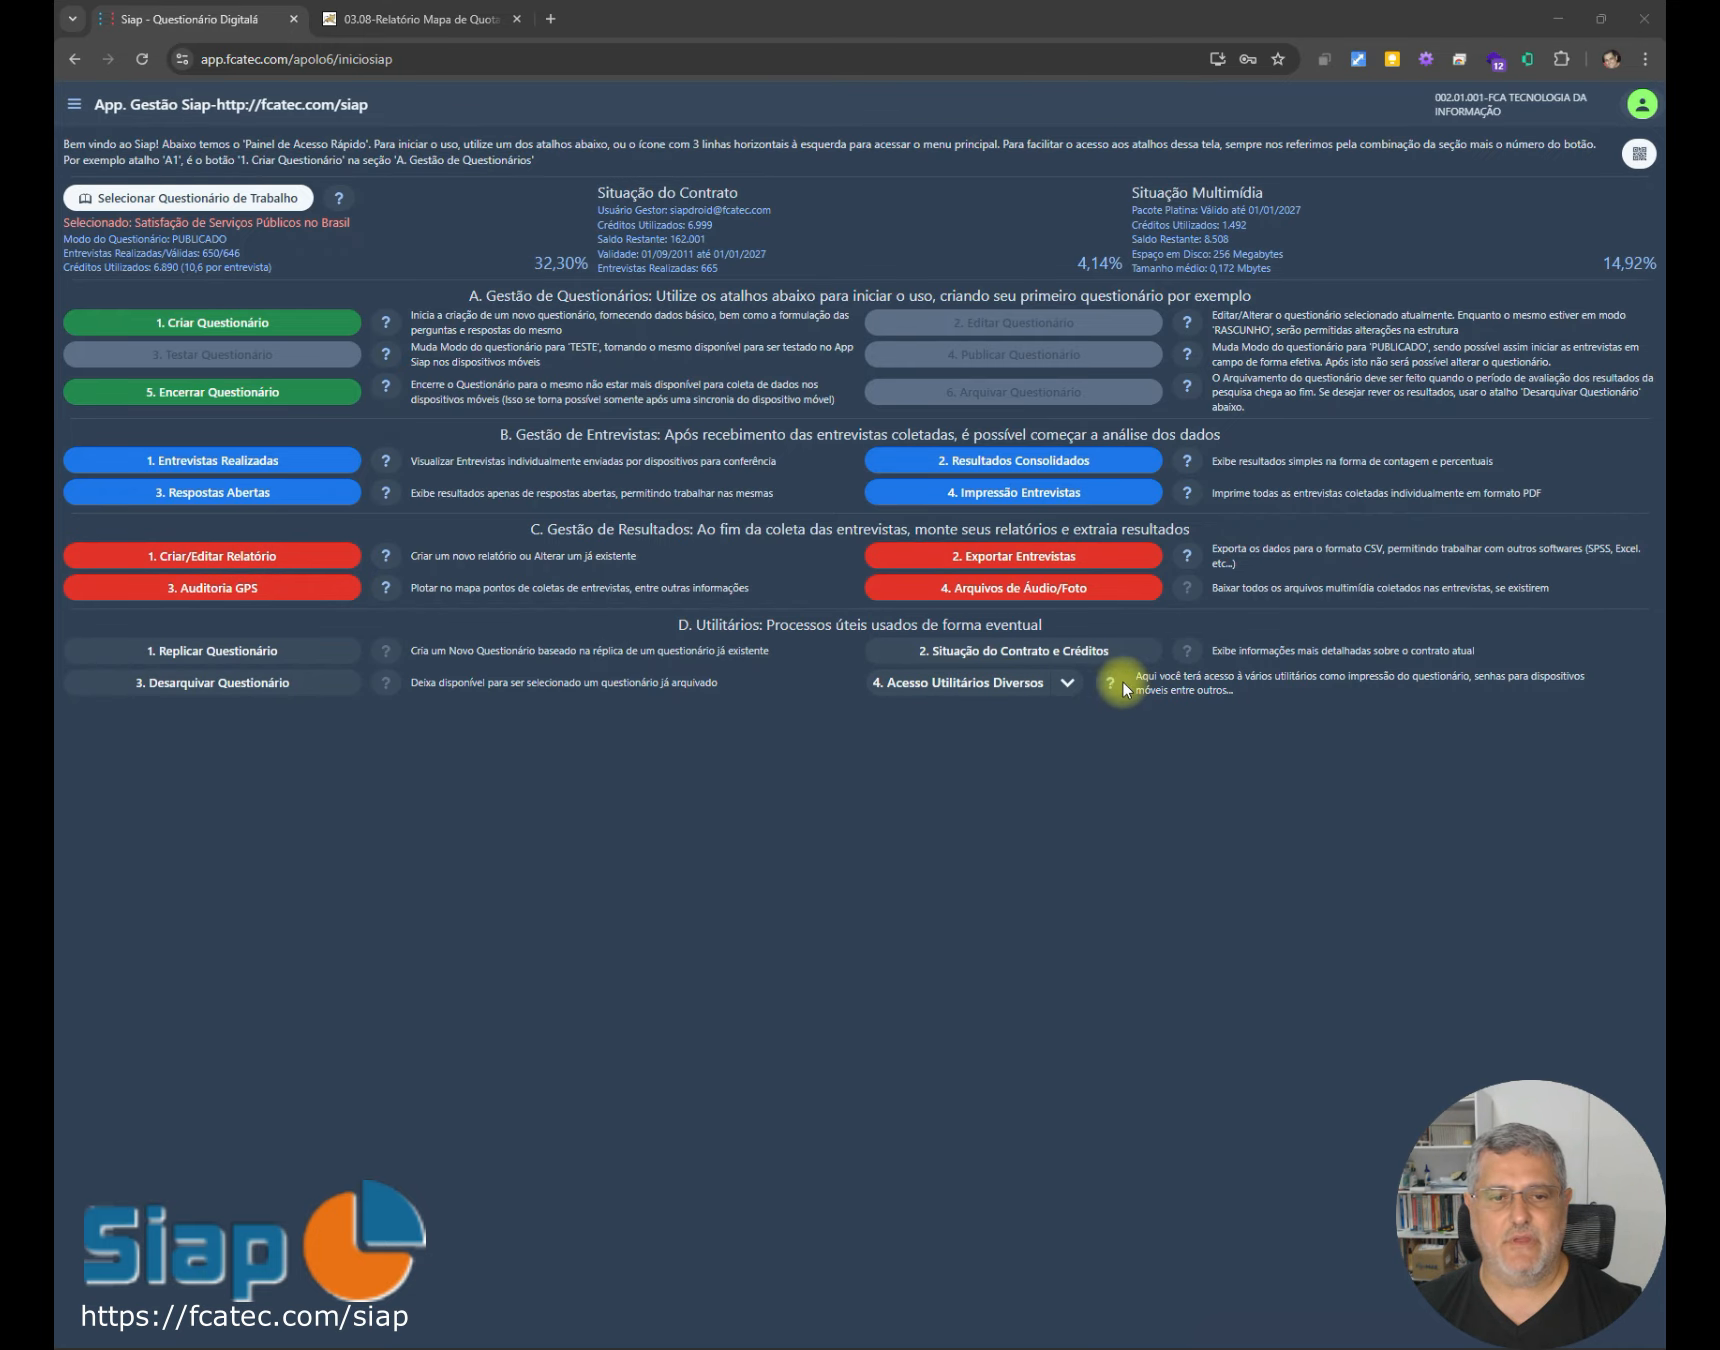
{"action": "left_click", "coordinate": [1072, 684]}
{"action": "mouse_move", "coordinate": [1163, 1011]}
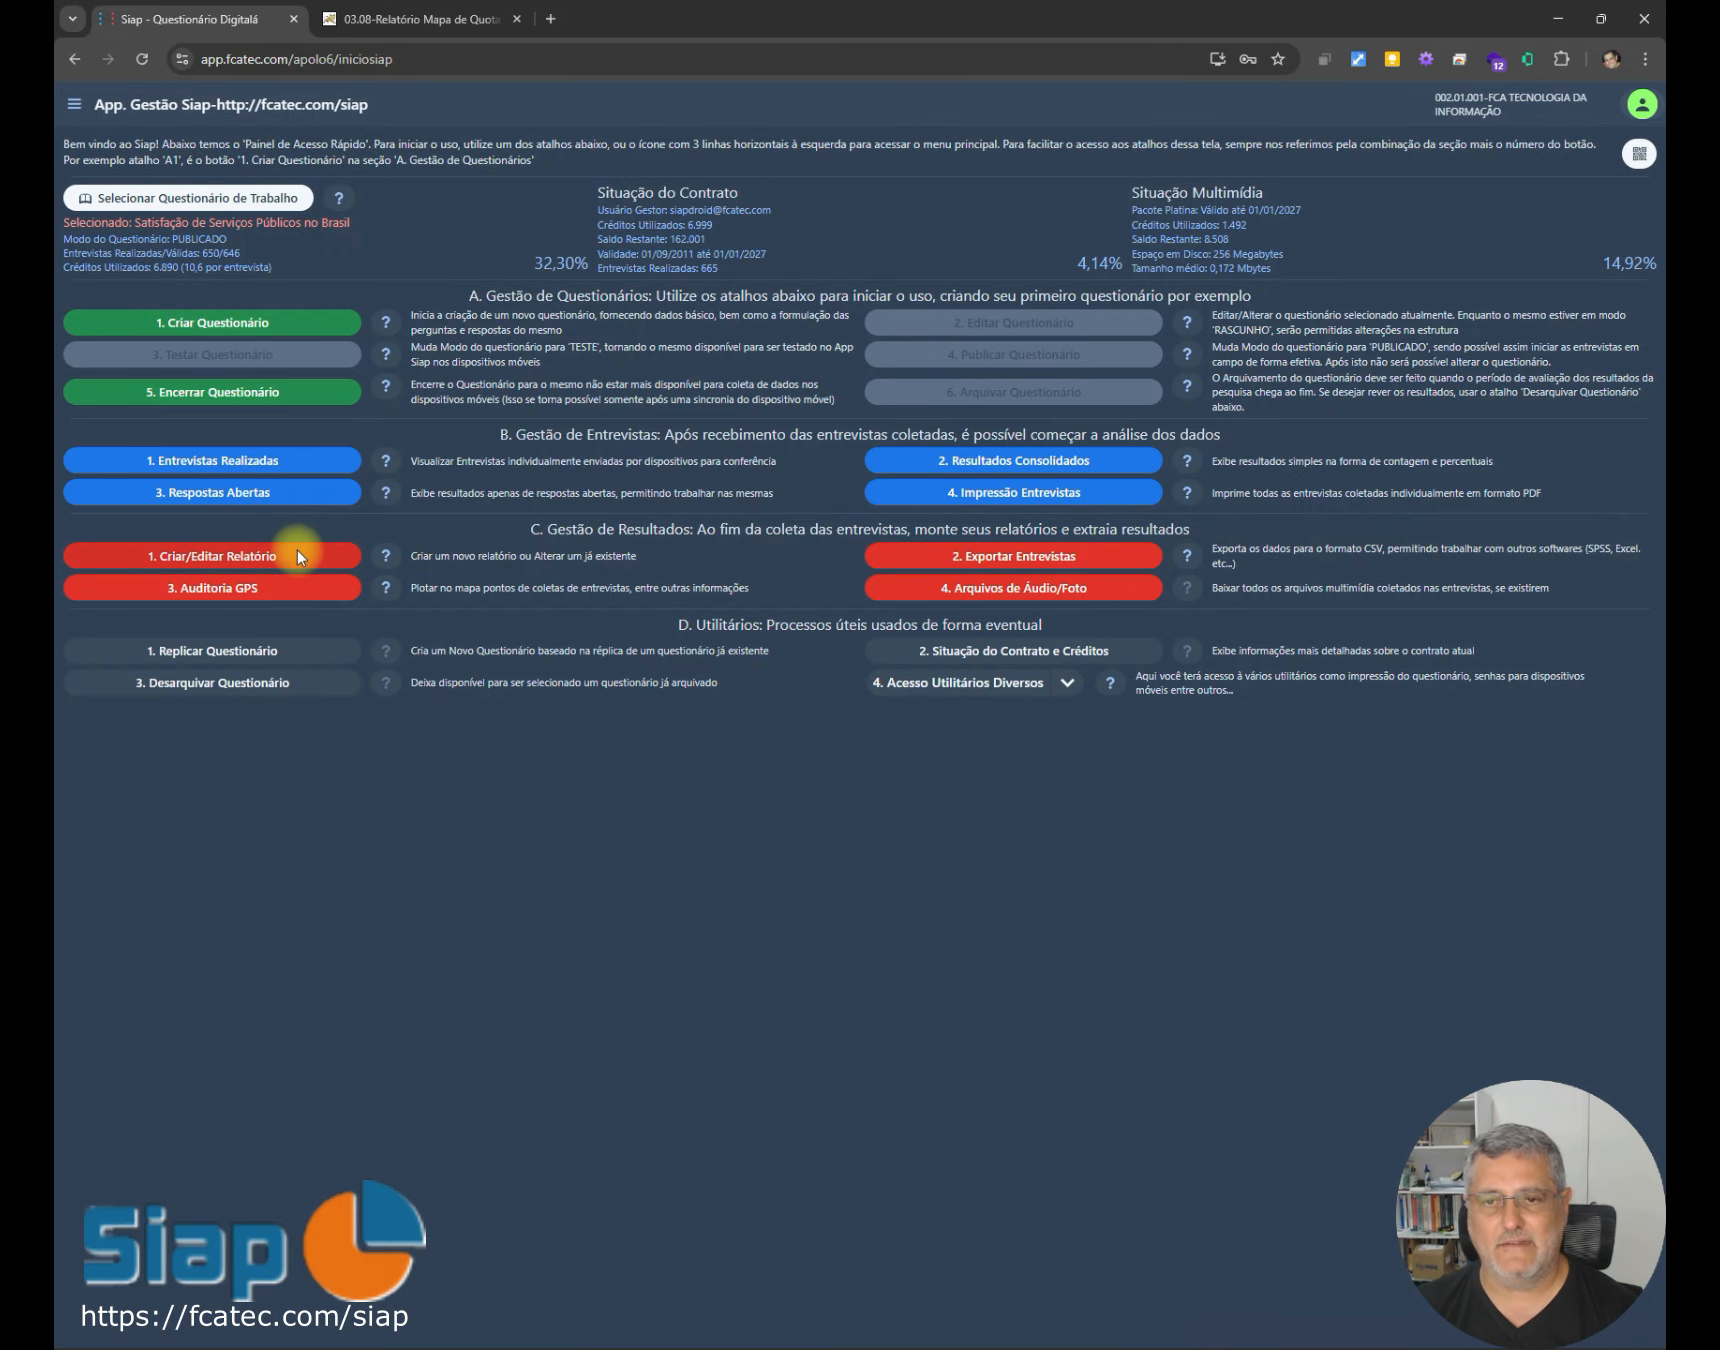
Step: Start a new report for the survey and enable incorporating the quota map in it
{"action": "left_click", "coordinate": [297, 553]}
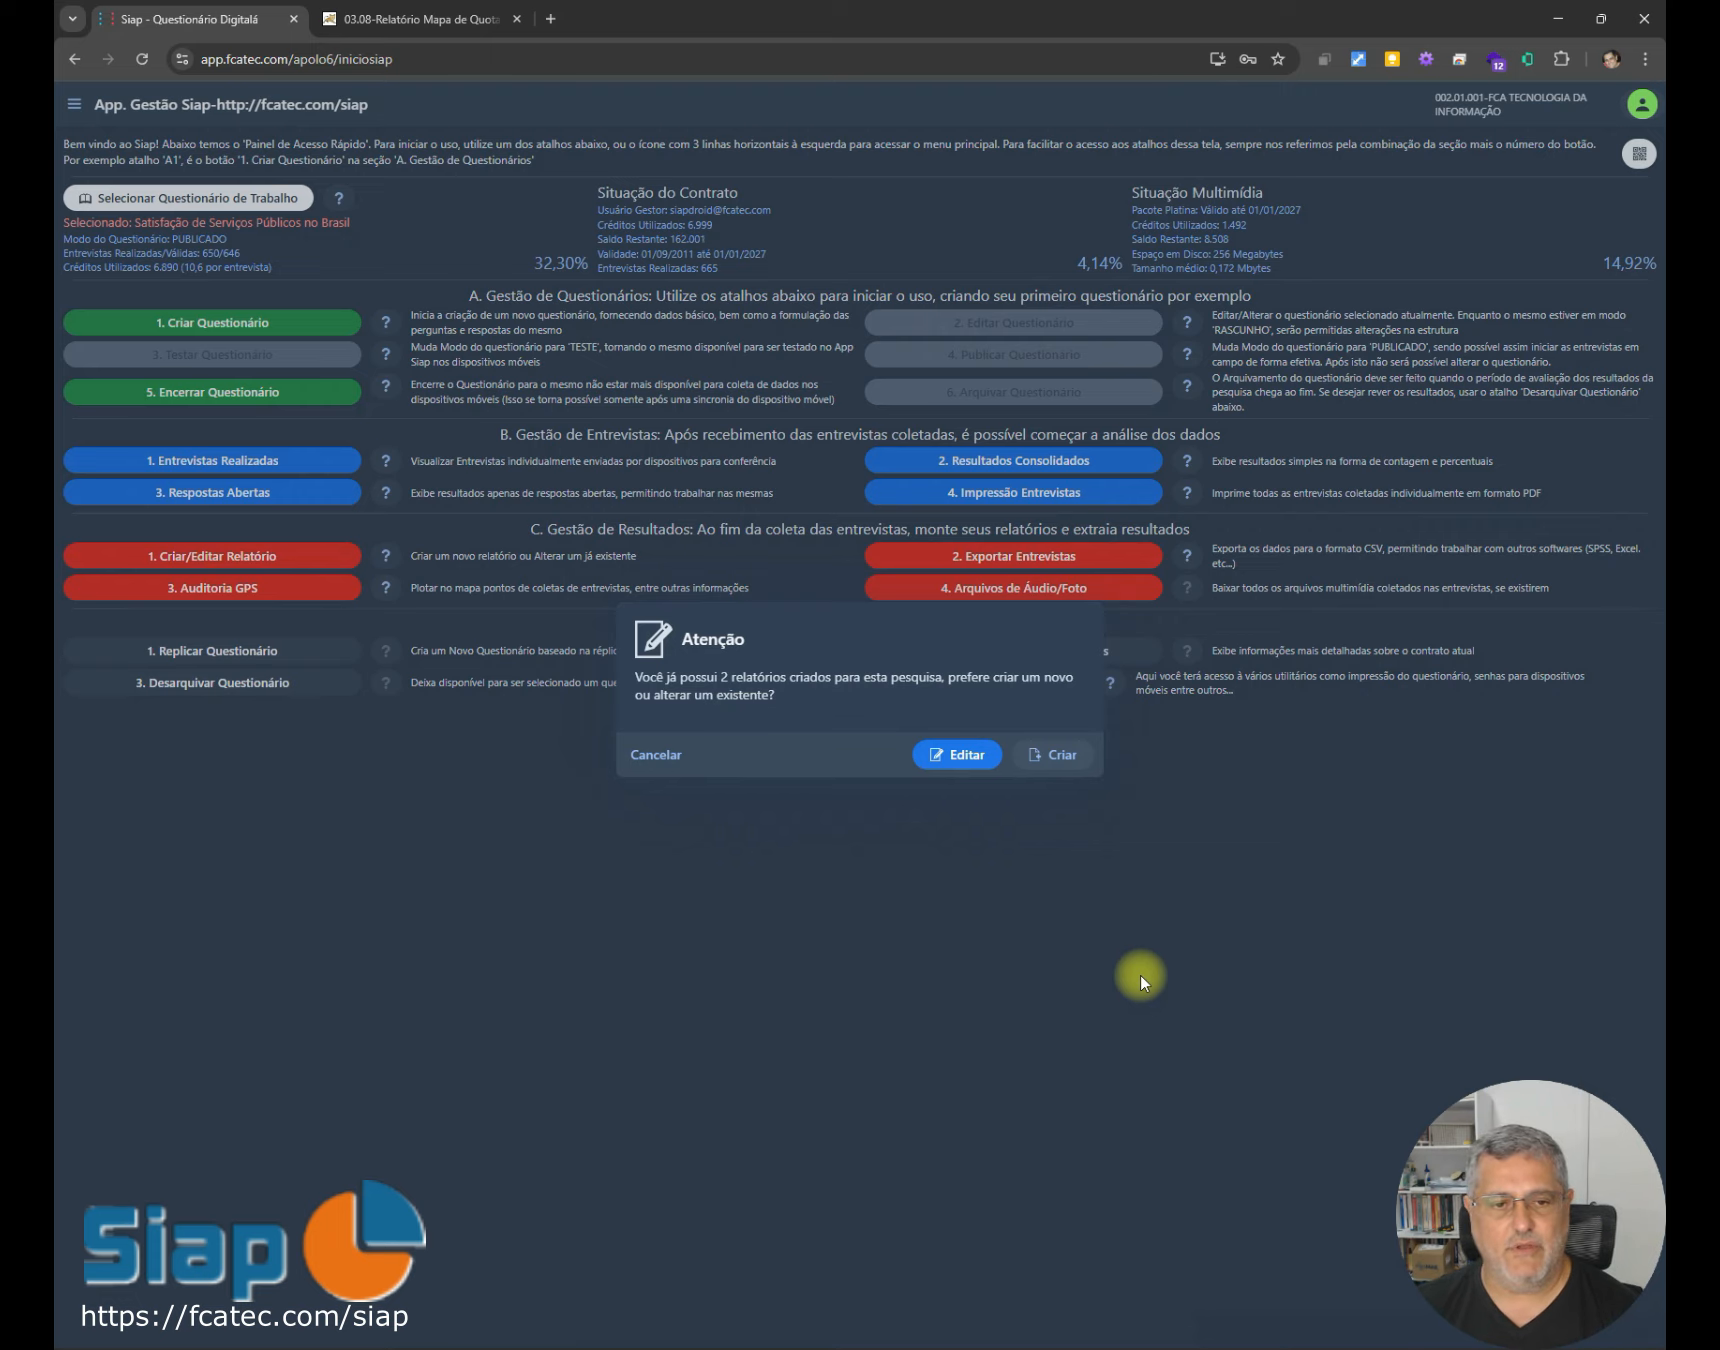
{"action": "left_click", "coordinate": [1052, 754]}
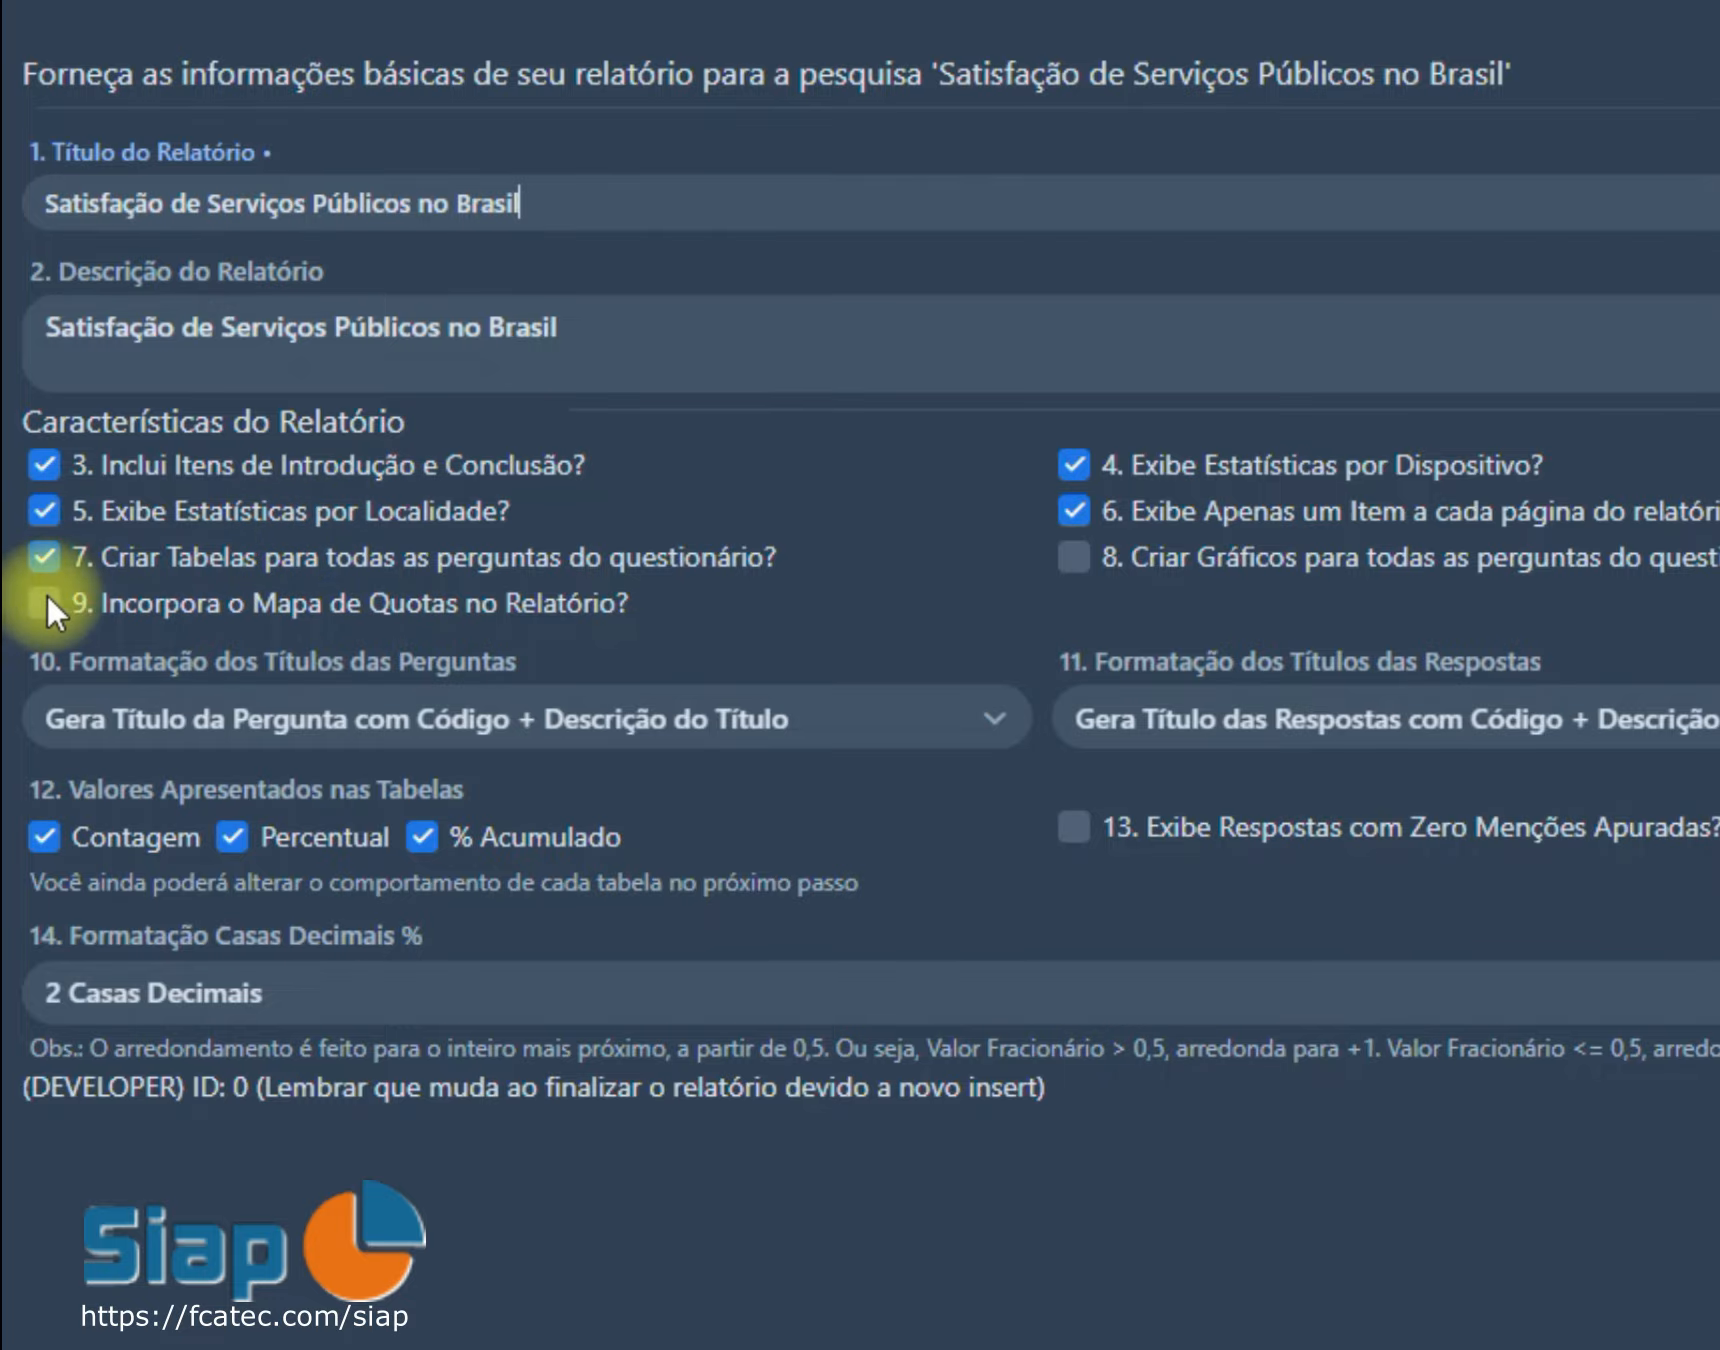
{"action": "left_click", "coordinate": [50, 596]}
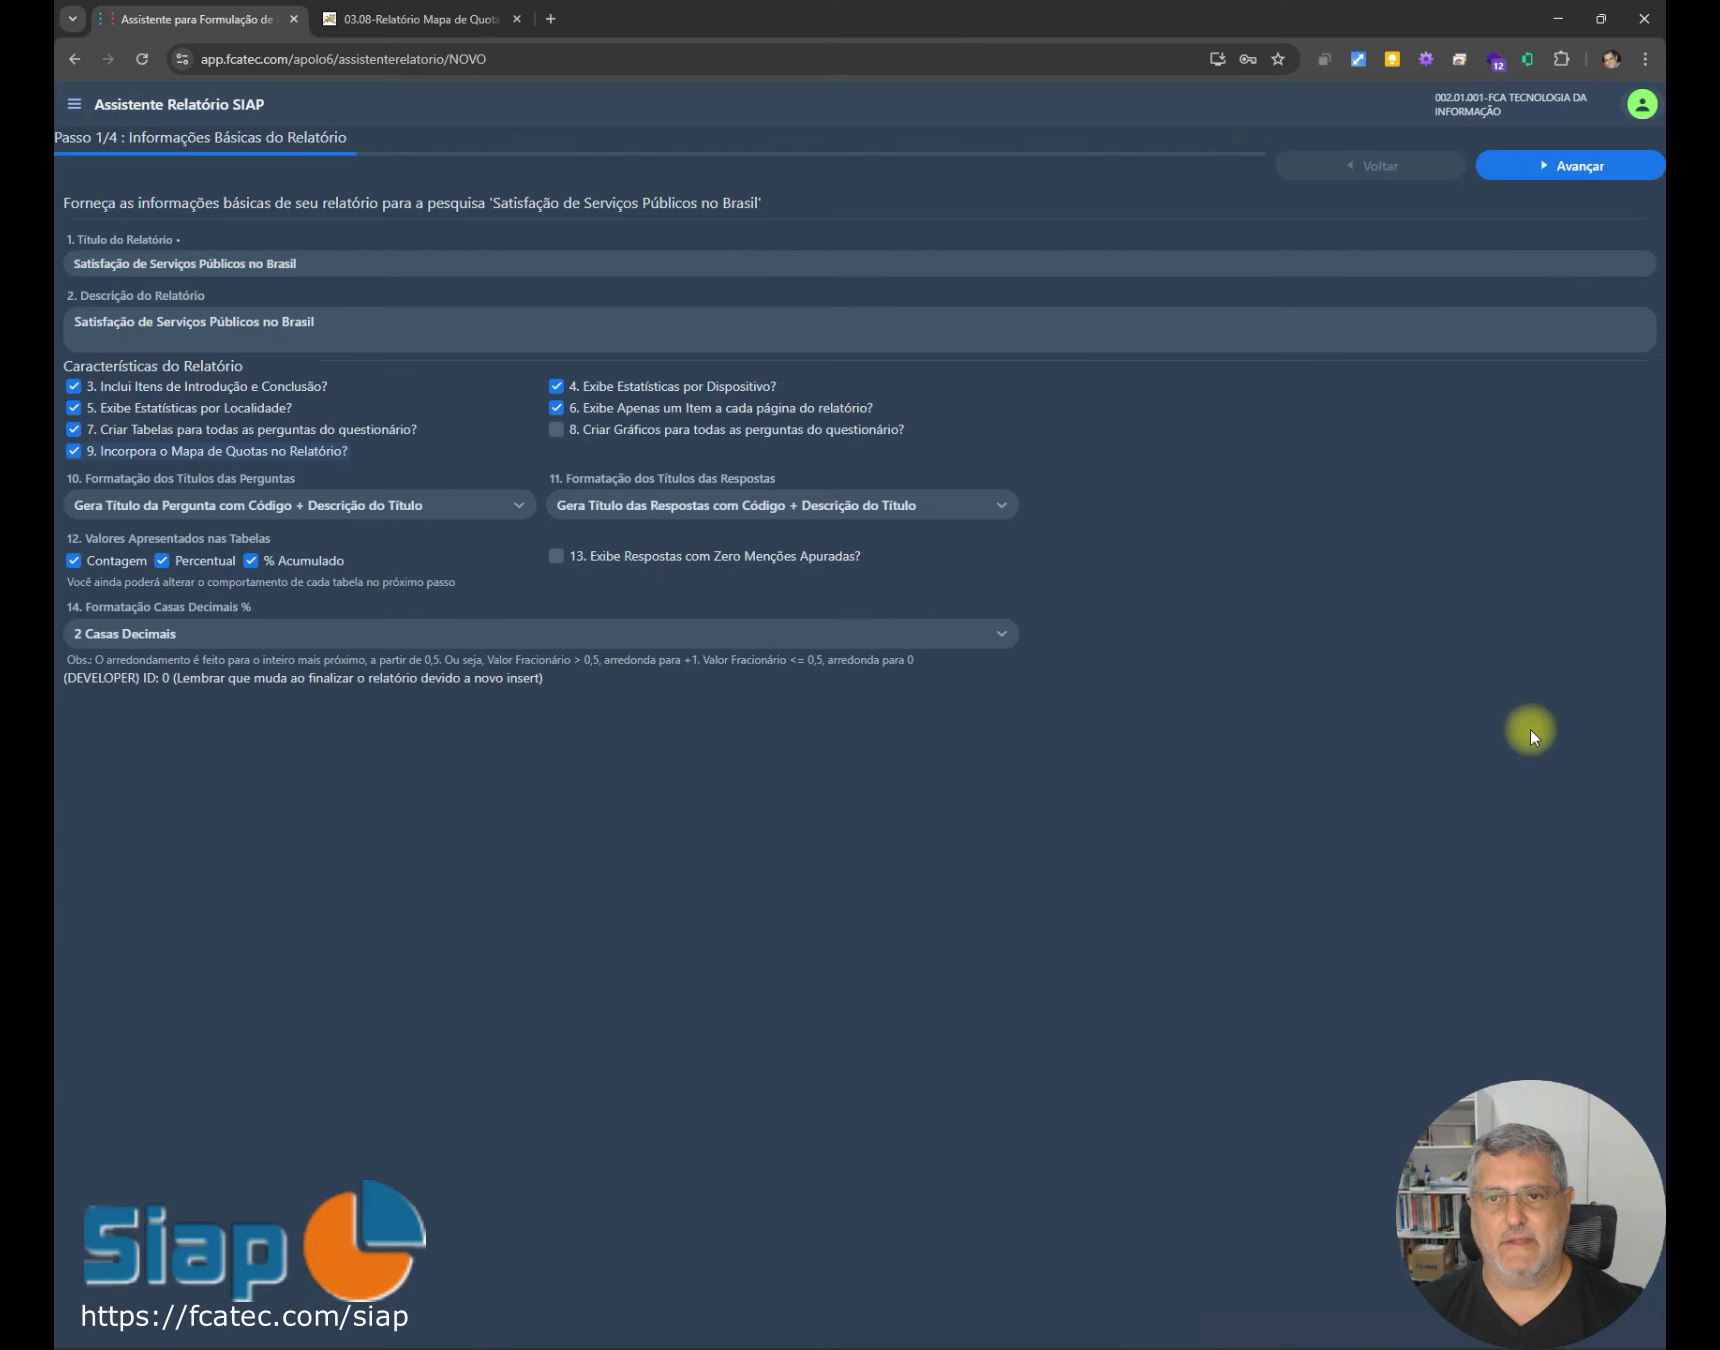
Step: Save the report with its default items and generate it unfiltered as a DOCX with the blue theme
{"action": "left_click", "coordinate": [1570, 167]}
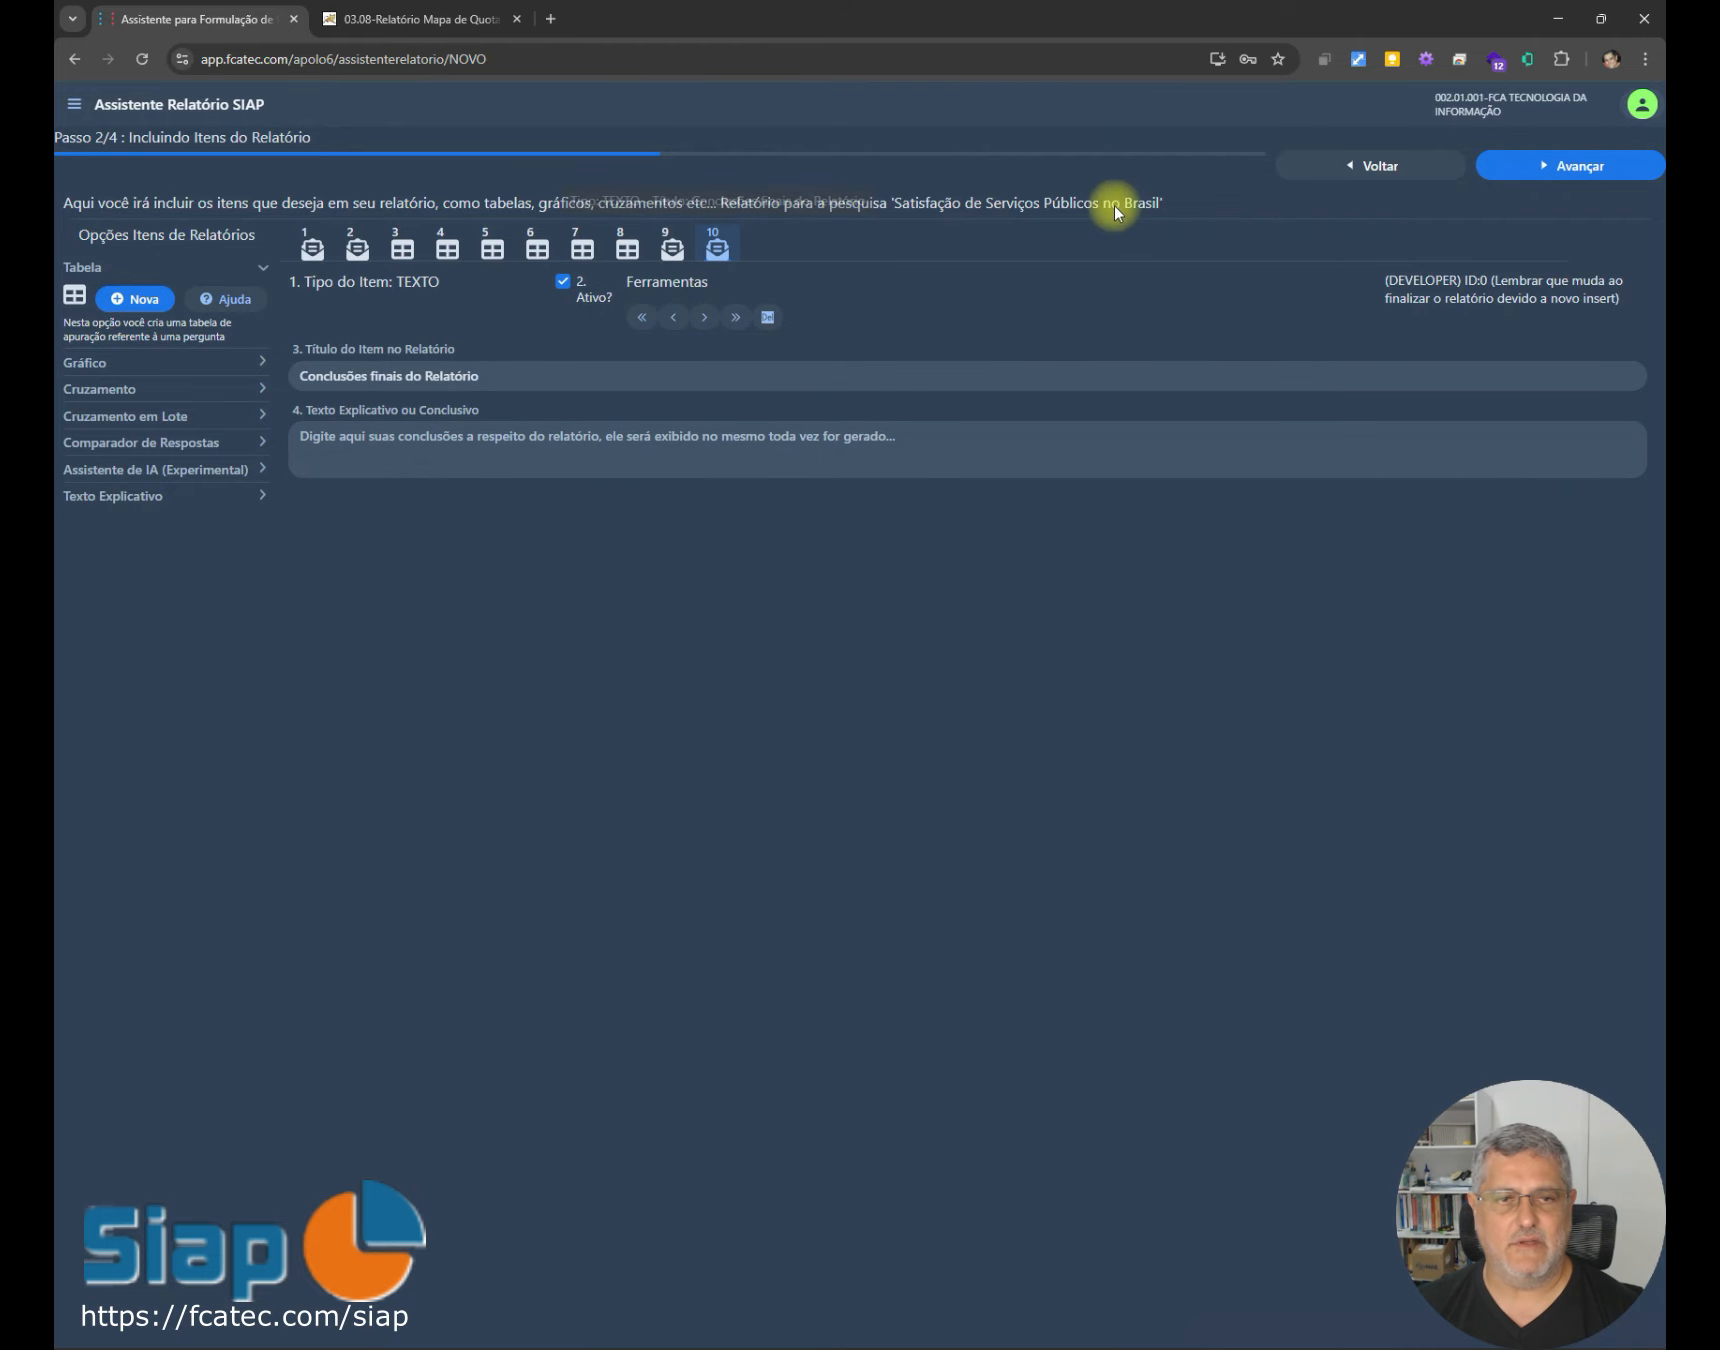
{"action": "left_click", "coordinate": [1571, 163]}
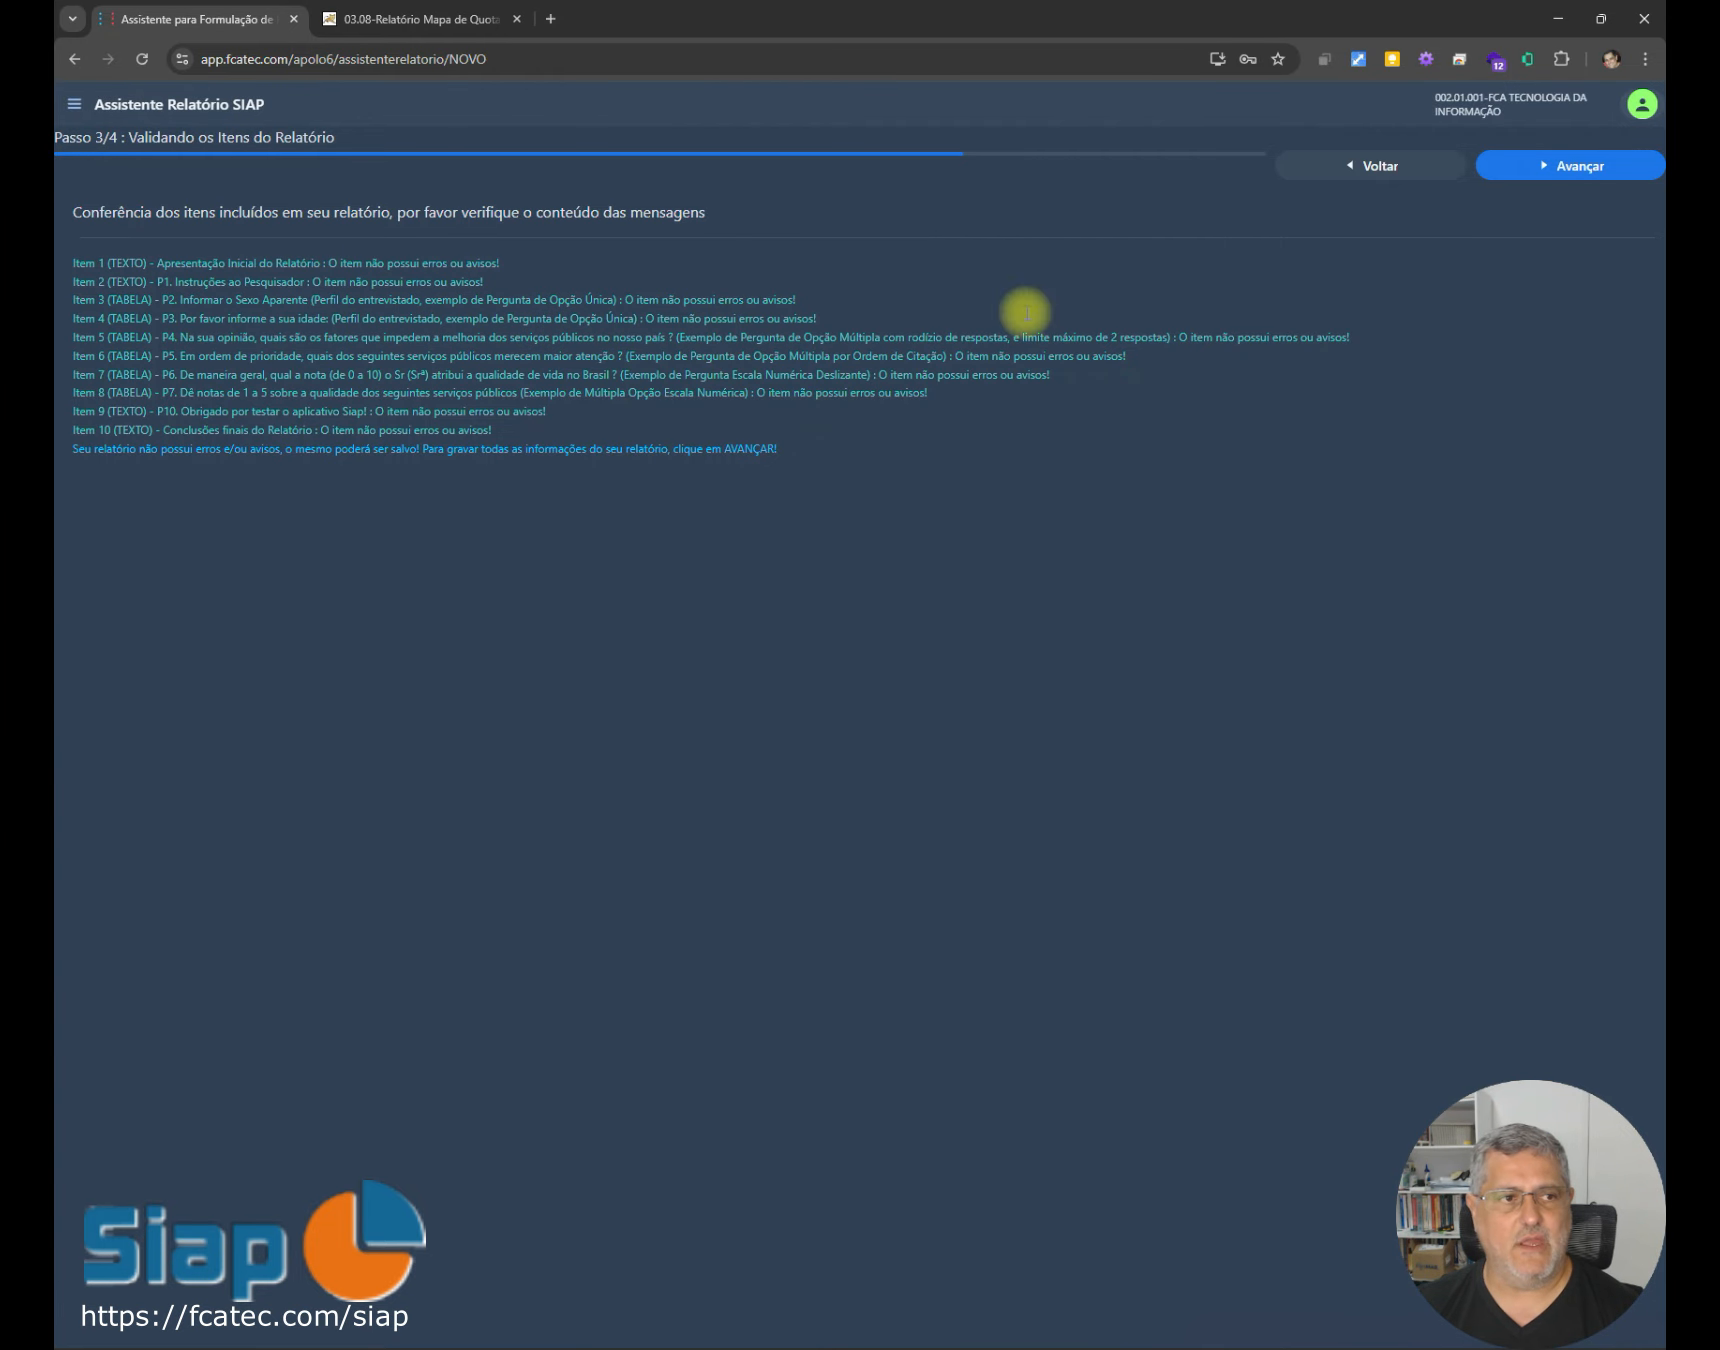
{"action": "left_click", "coordinate": [1545, 164]}
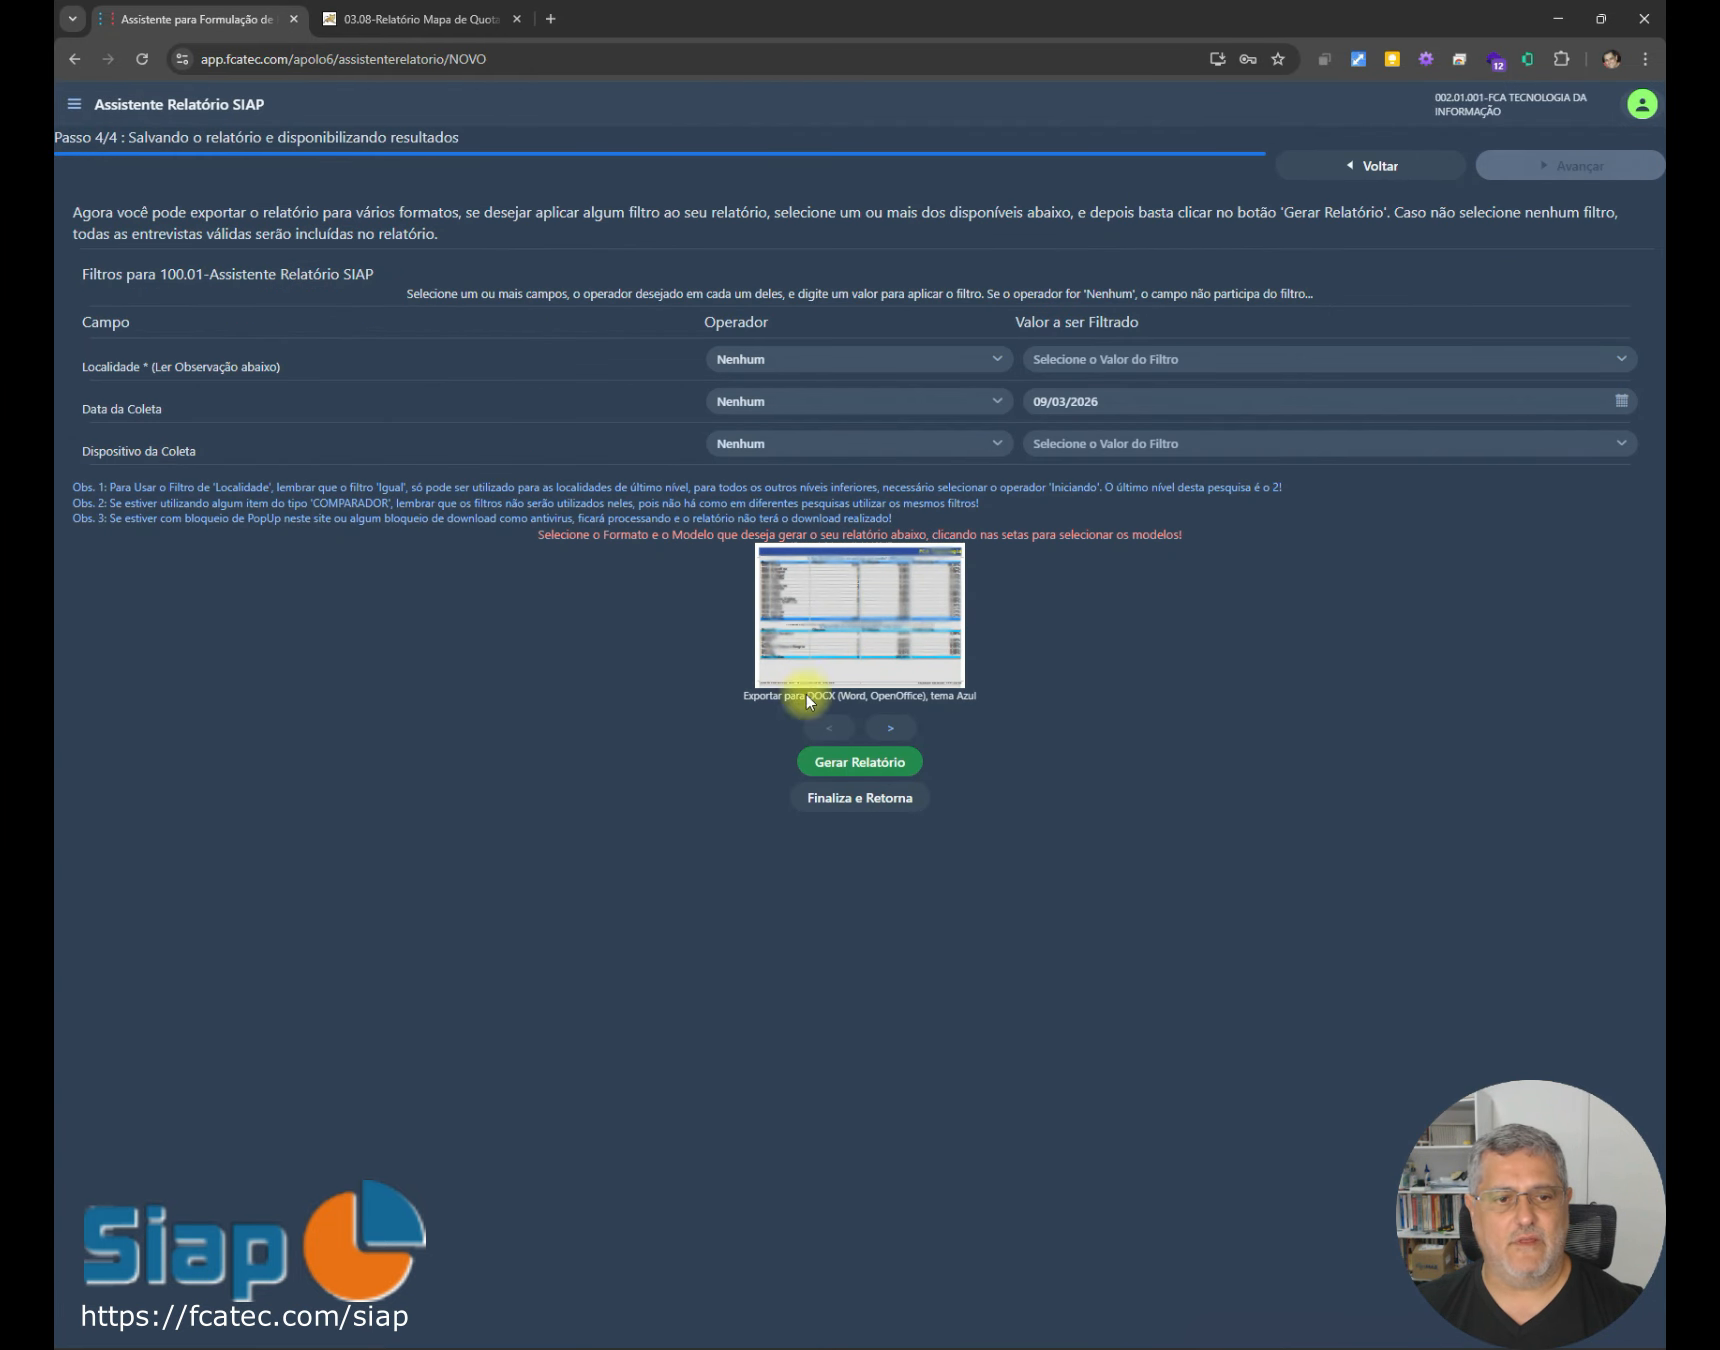
{"action": "left_click", "coordinate": [852, 752]}
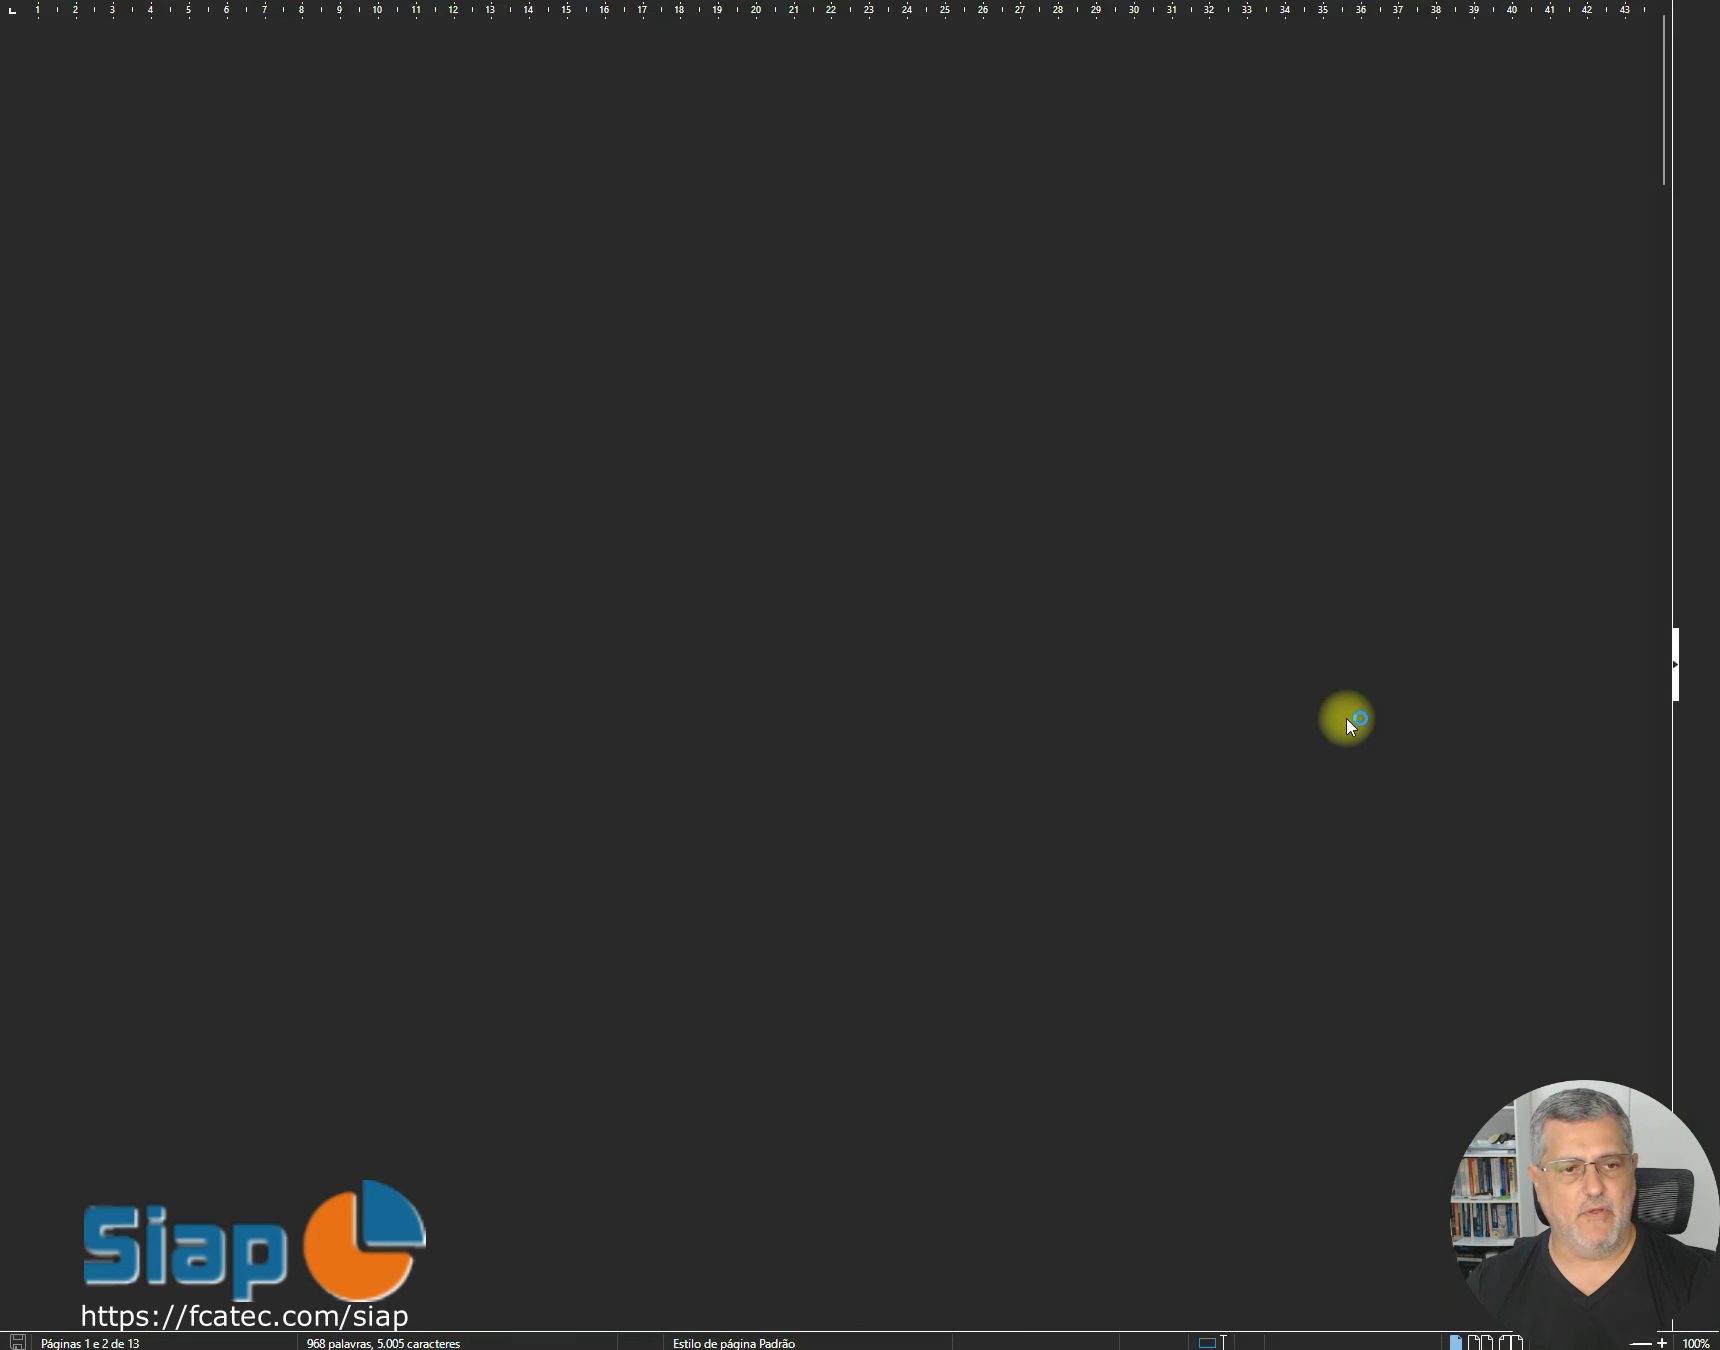
Step: In the generated Writer document, enlarge the page view and review the general survey data and locality statistics up to the quota map
{"action": "scroll", "coordinate": [1346, 744], "scroll_direction": "down", "scroll_amount": 3}
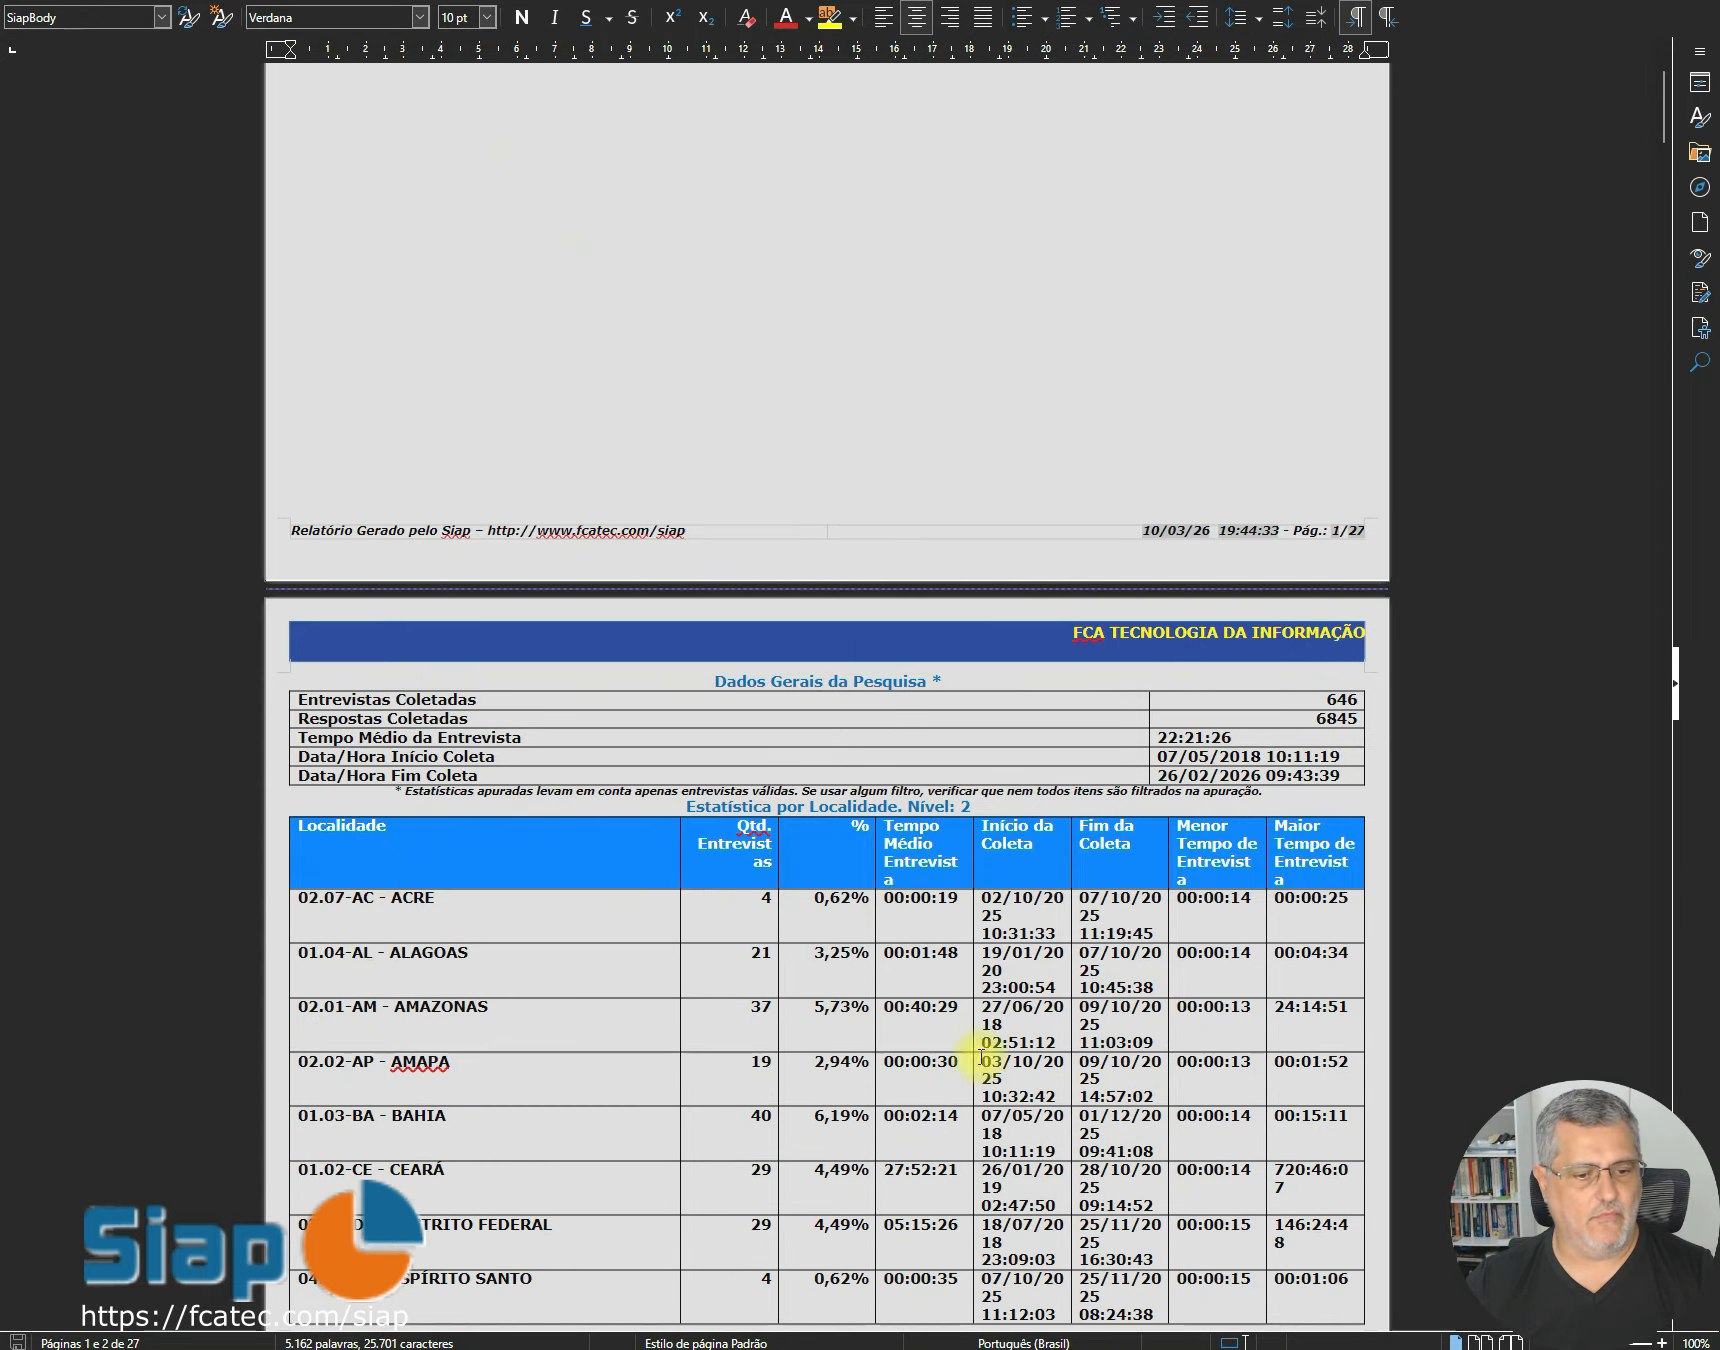
{"action": "left_click", "coordinate": [1663, 1344]}
{"action": "left_click", "coordinate": [1663, 1344]}
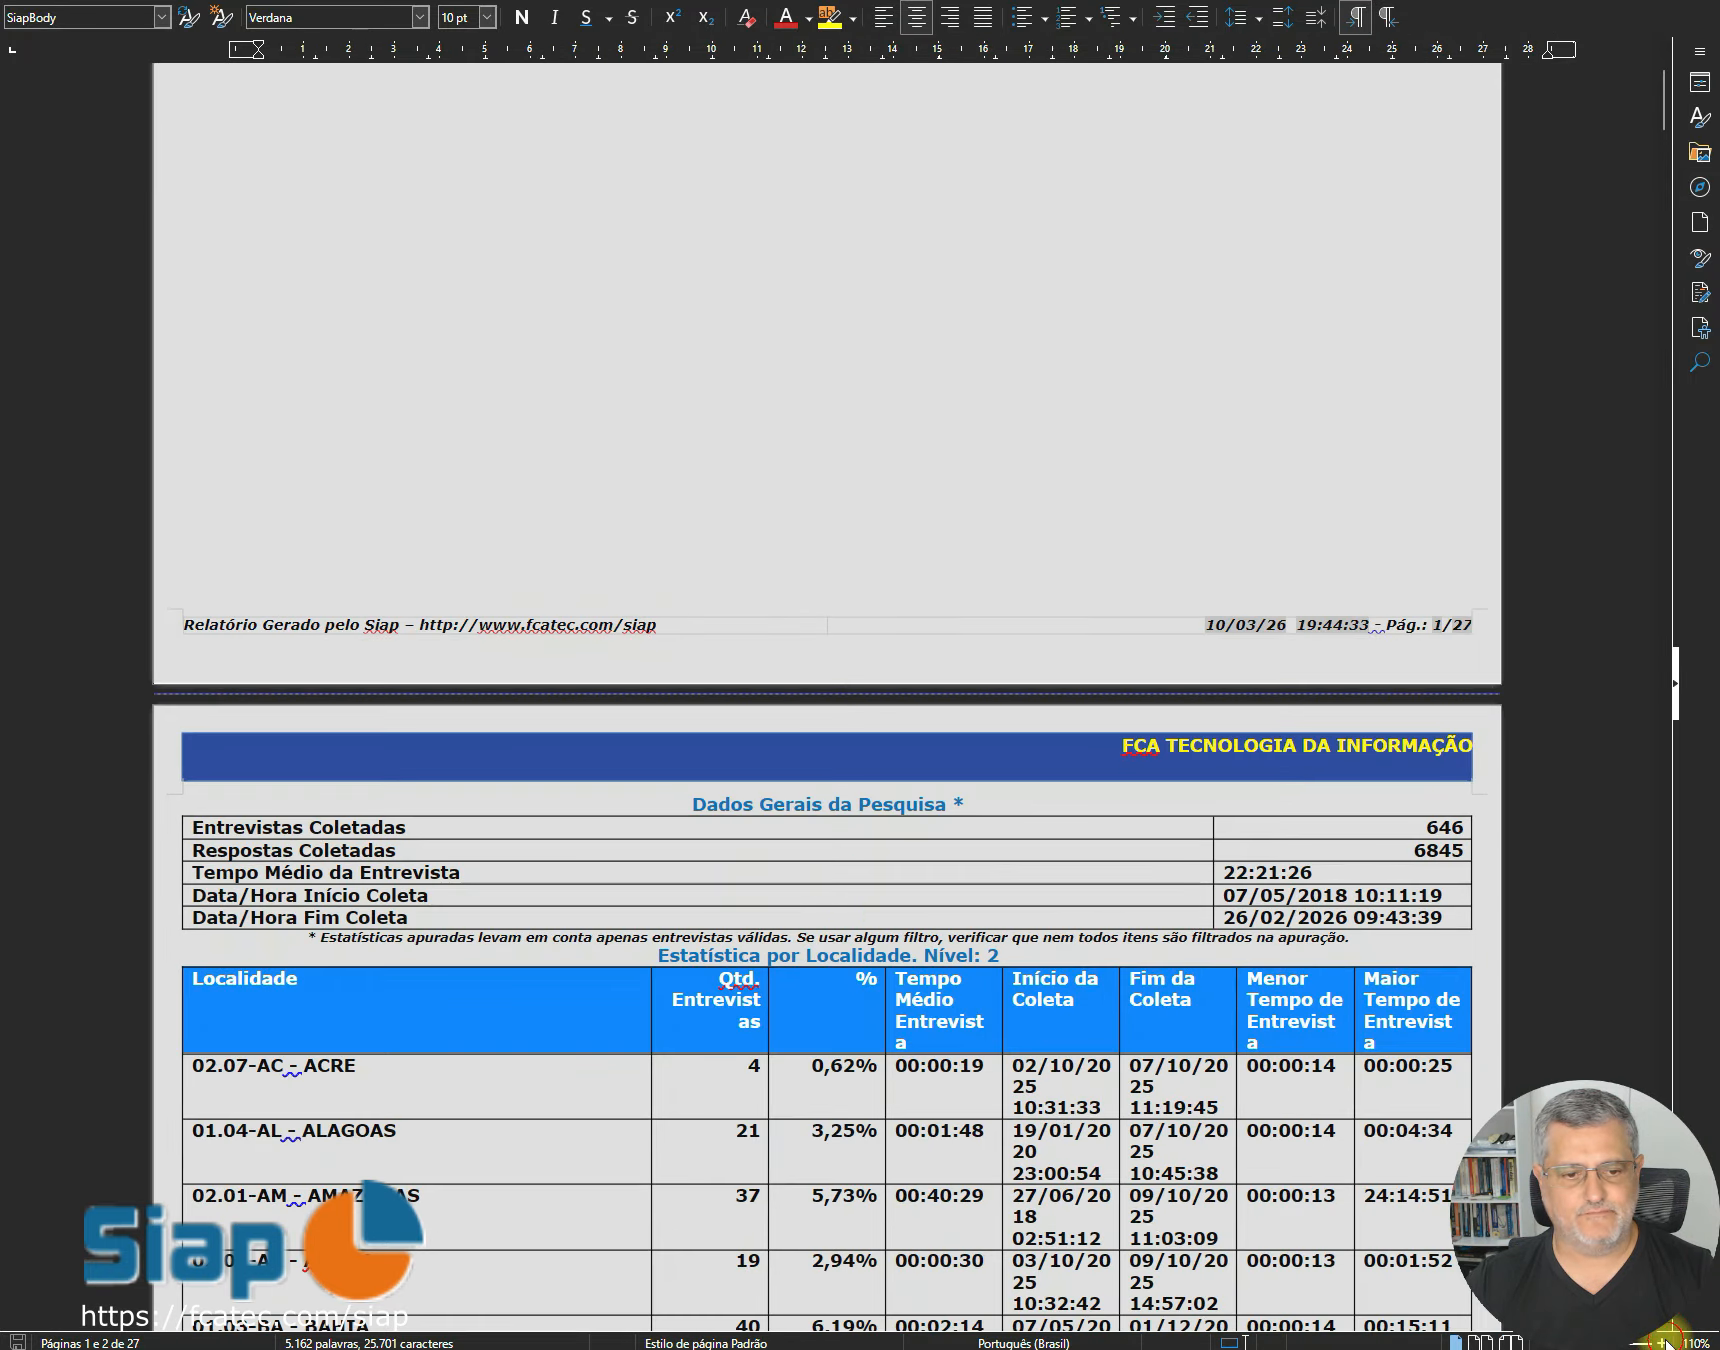
{"action": "left_click", "coordinate": [1663, 1344]}
{"action": "scroll", "coordinate": [1186, 602], "scroll_direction": "down", "scroll_amount": 6}
{"action": "scroll", "coordinate": [1186, 600], "scroll_direction": "down", "scroll_amount": 20}
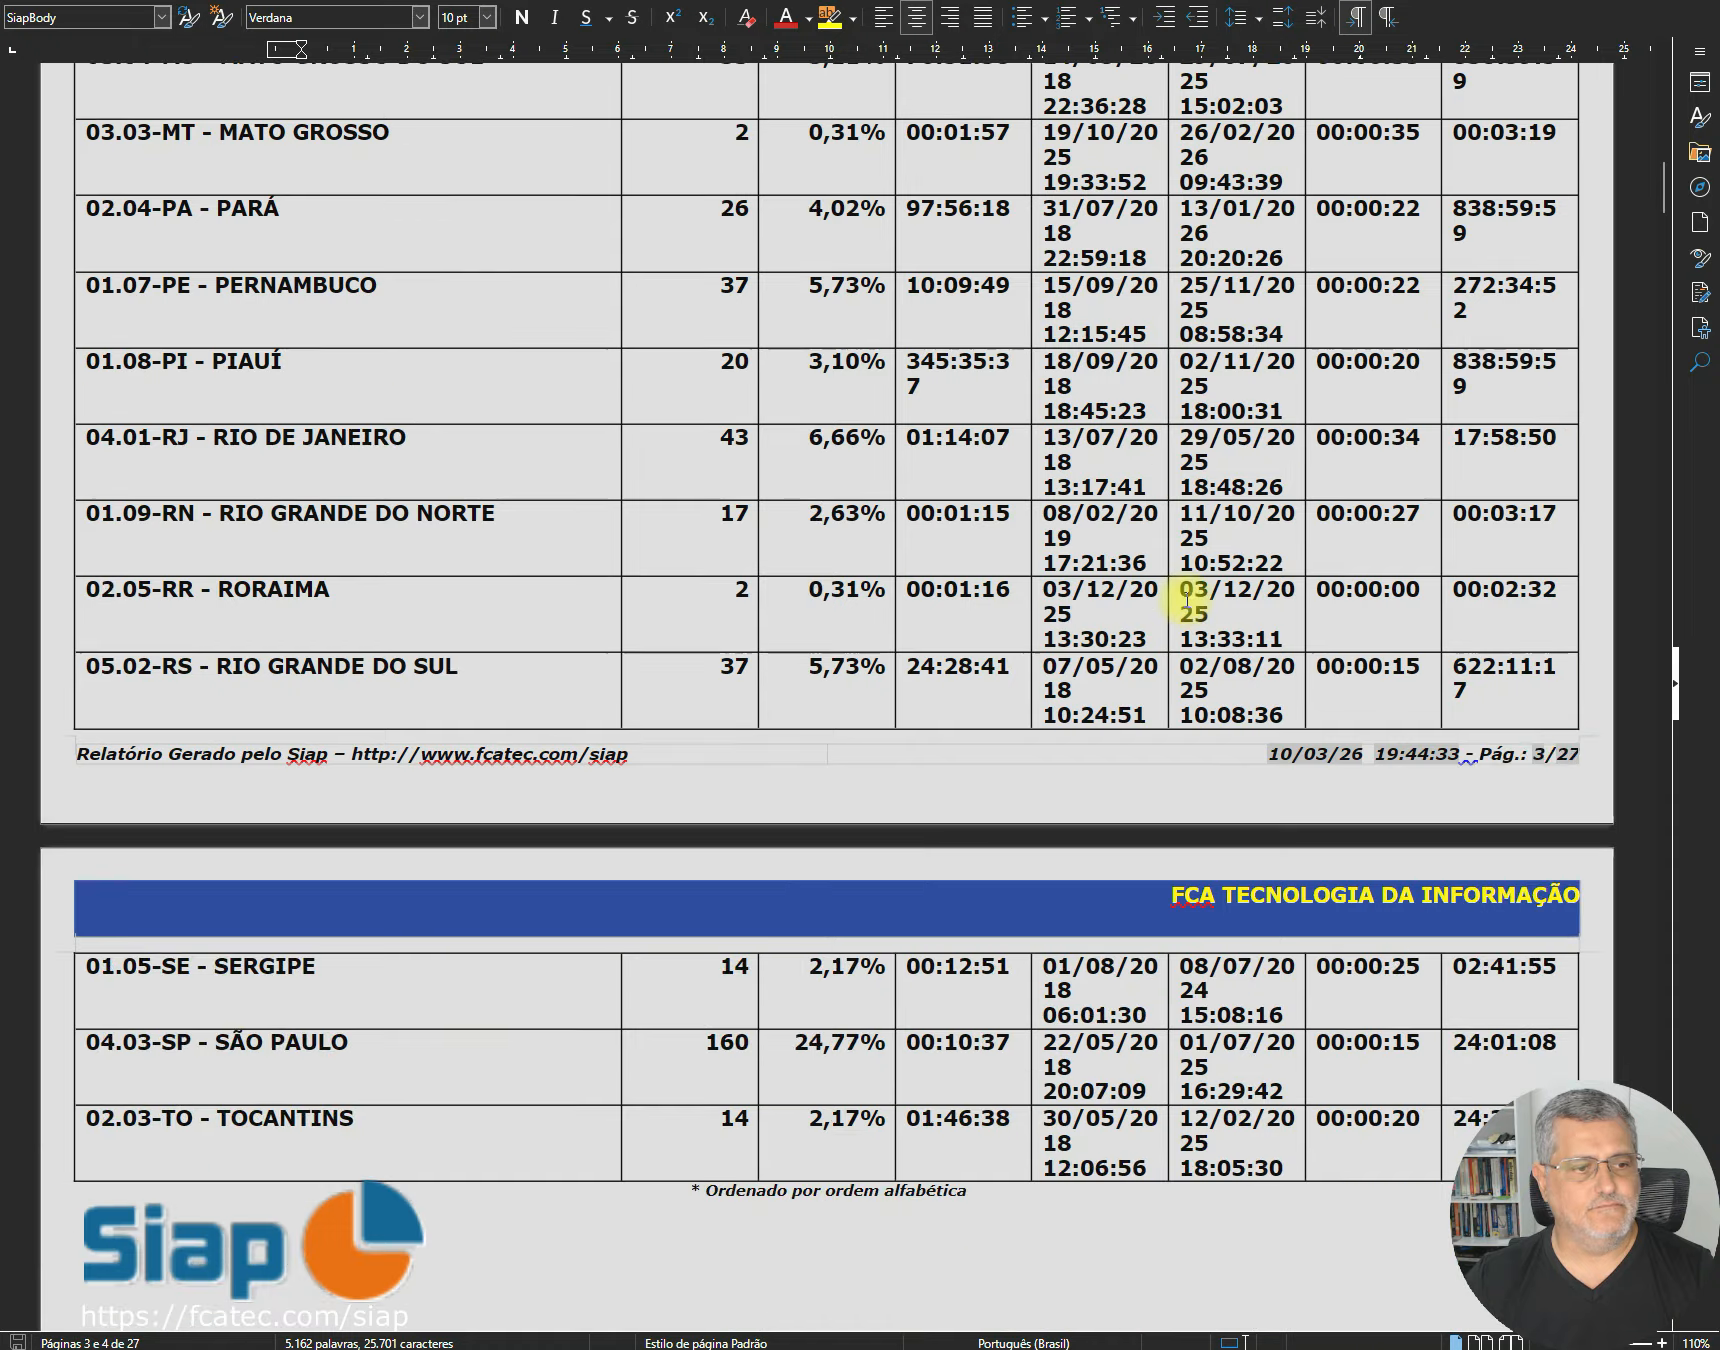
{"action": "scroll", "coordinate": [1187, 600], "scroll_direction": "down", "scroll_amount": 6}
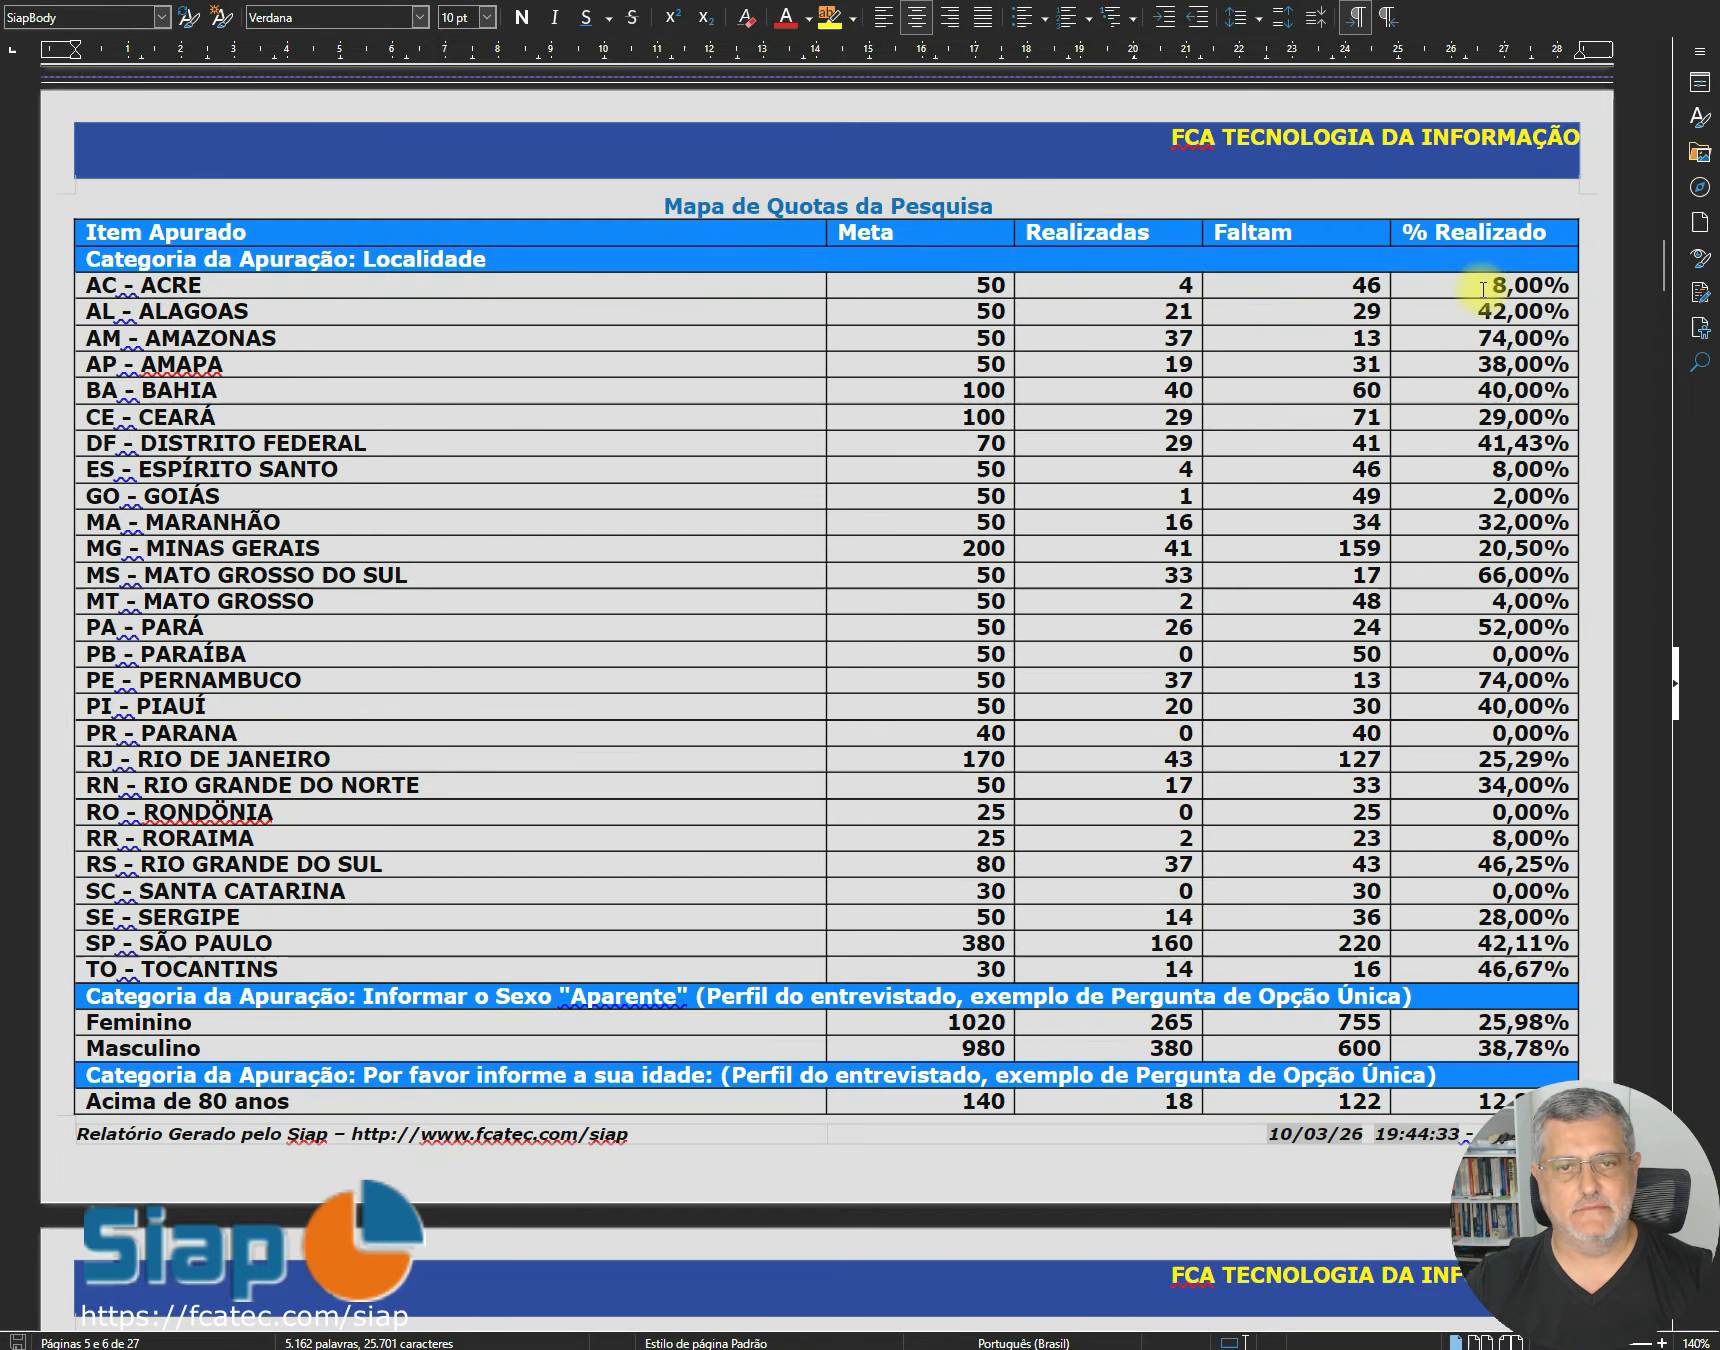
Step: Examine the quota map's locality, sex, age and locality-by-sex categories in the generated report
{"action": "scroll", "coordinate": [895, 626], "scroll_direction": "down", "scroll_amount": 5}
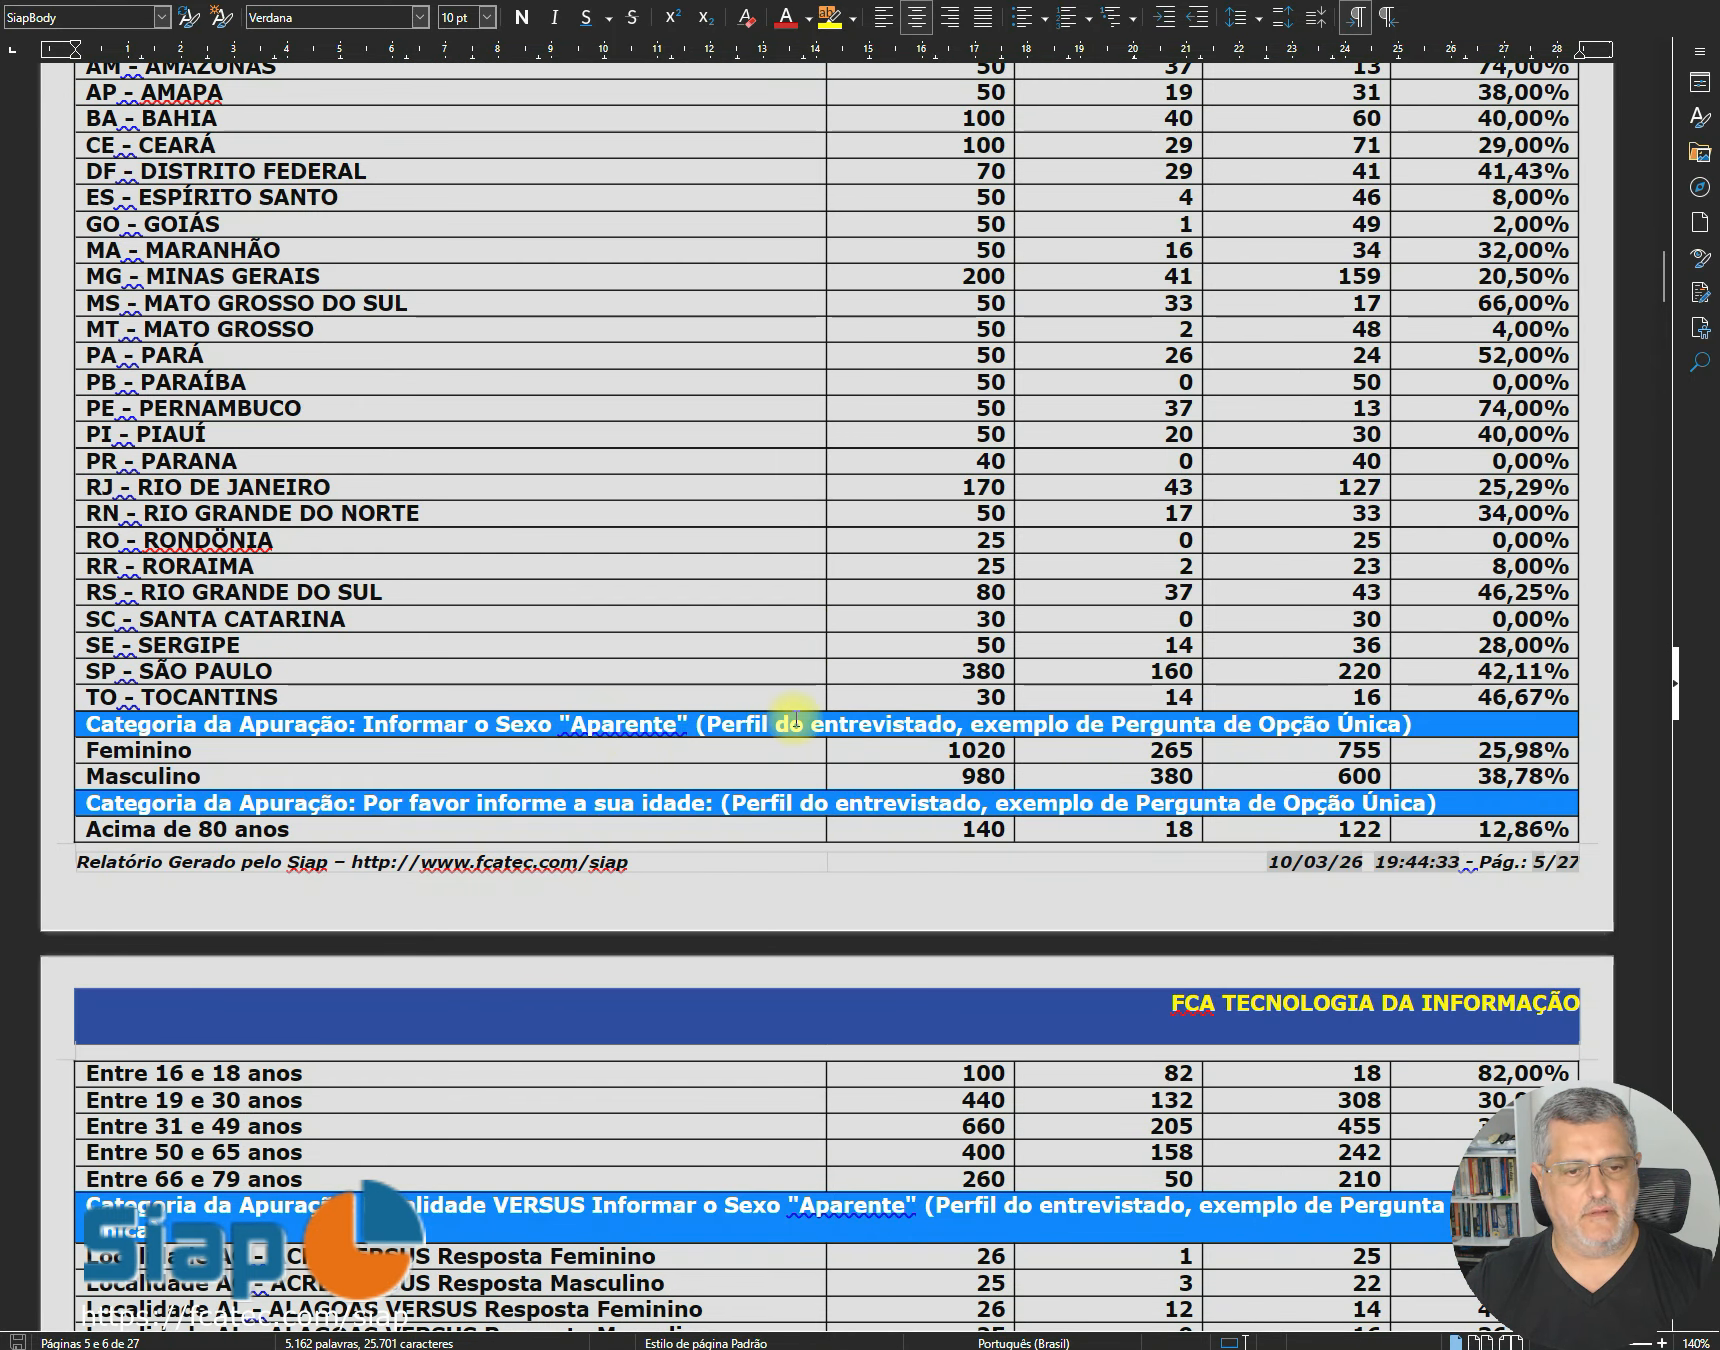
{"action": "scroll", "coordinate": [160, 775], "scroll_direction": "down", "scroll_amount": 4}
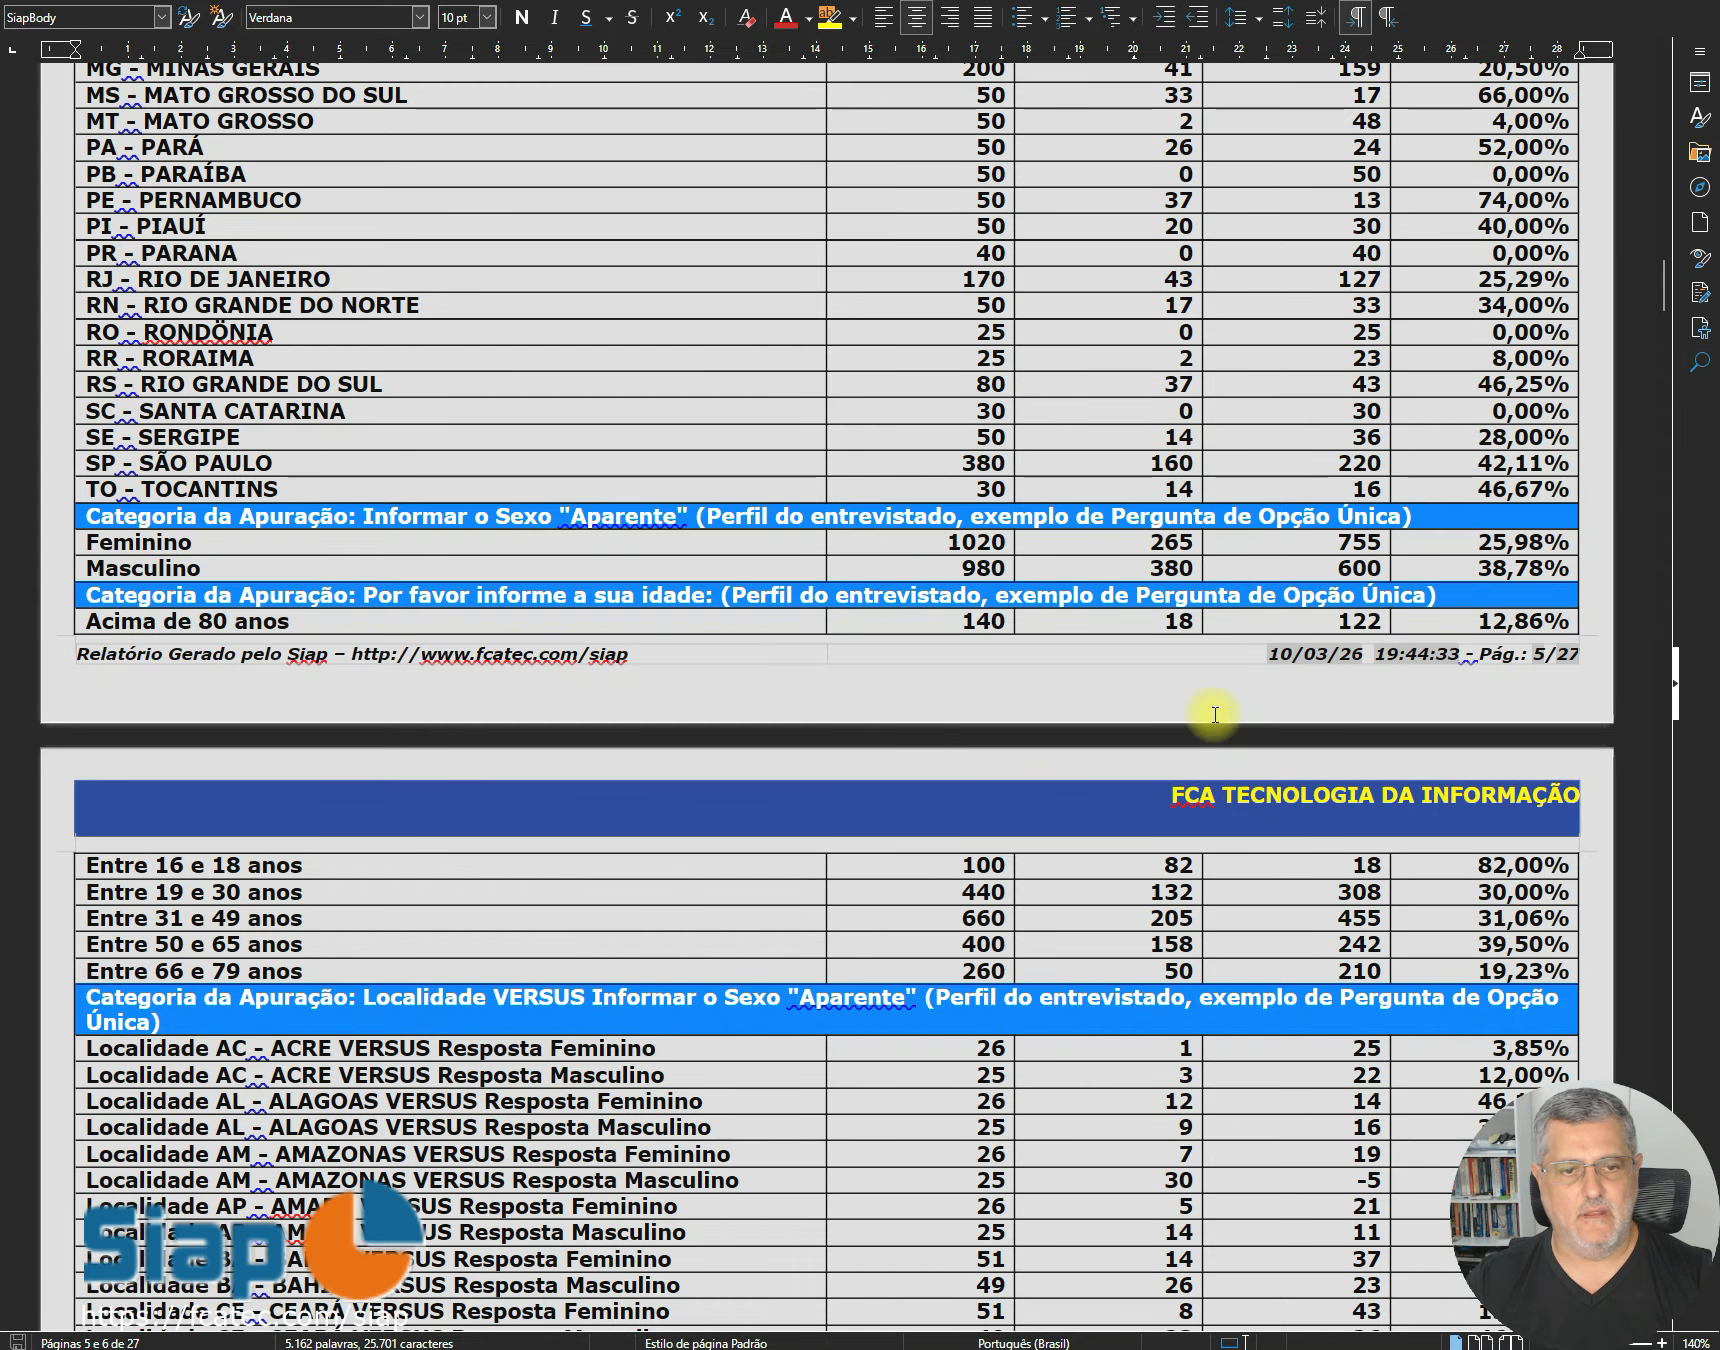
{"action": "scroll", "coordinate": [751, 870], "scroll_direction": "down", "scroll_amount": 3}
{"action": "scroll", "coordinate": [937, 695], "scroll_direction": "down", "scroll_amount": 8}
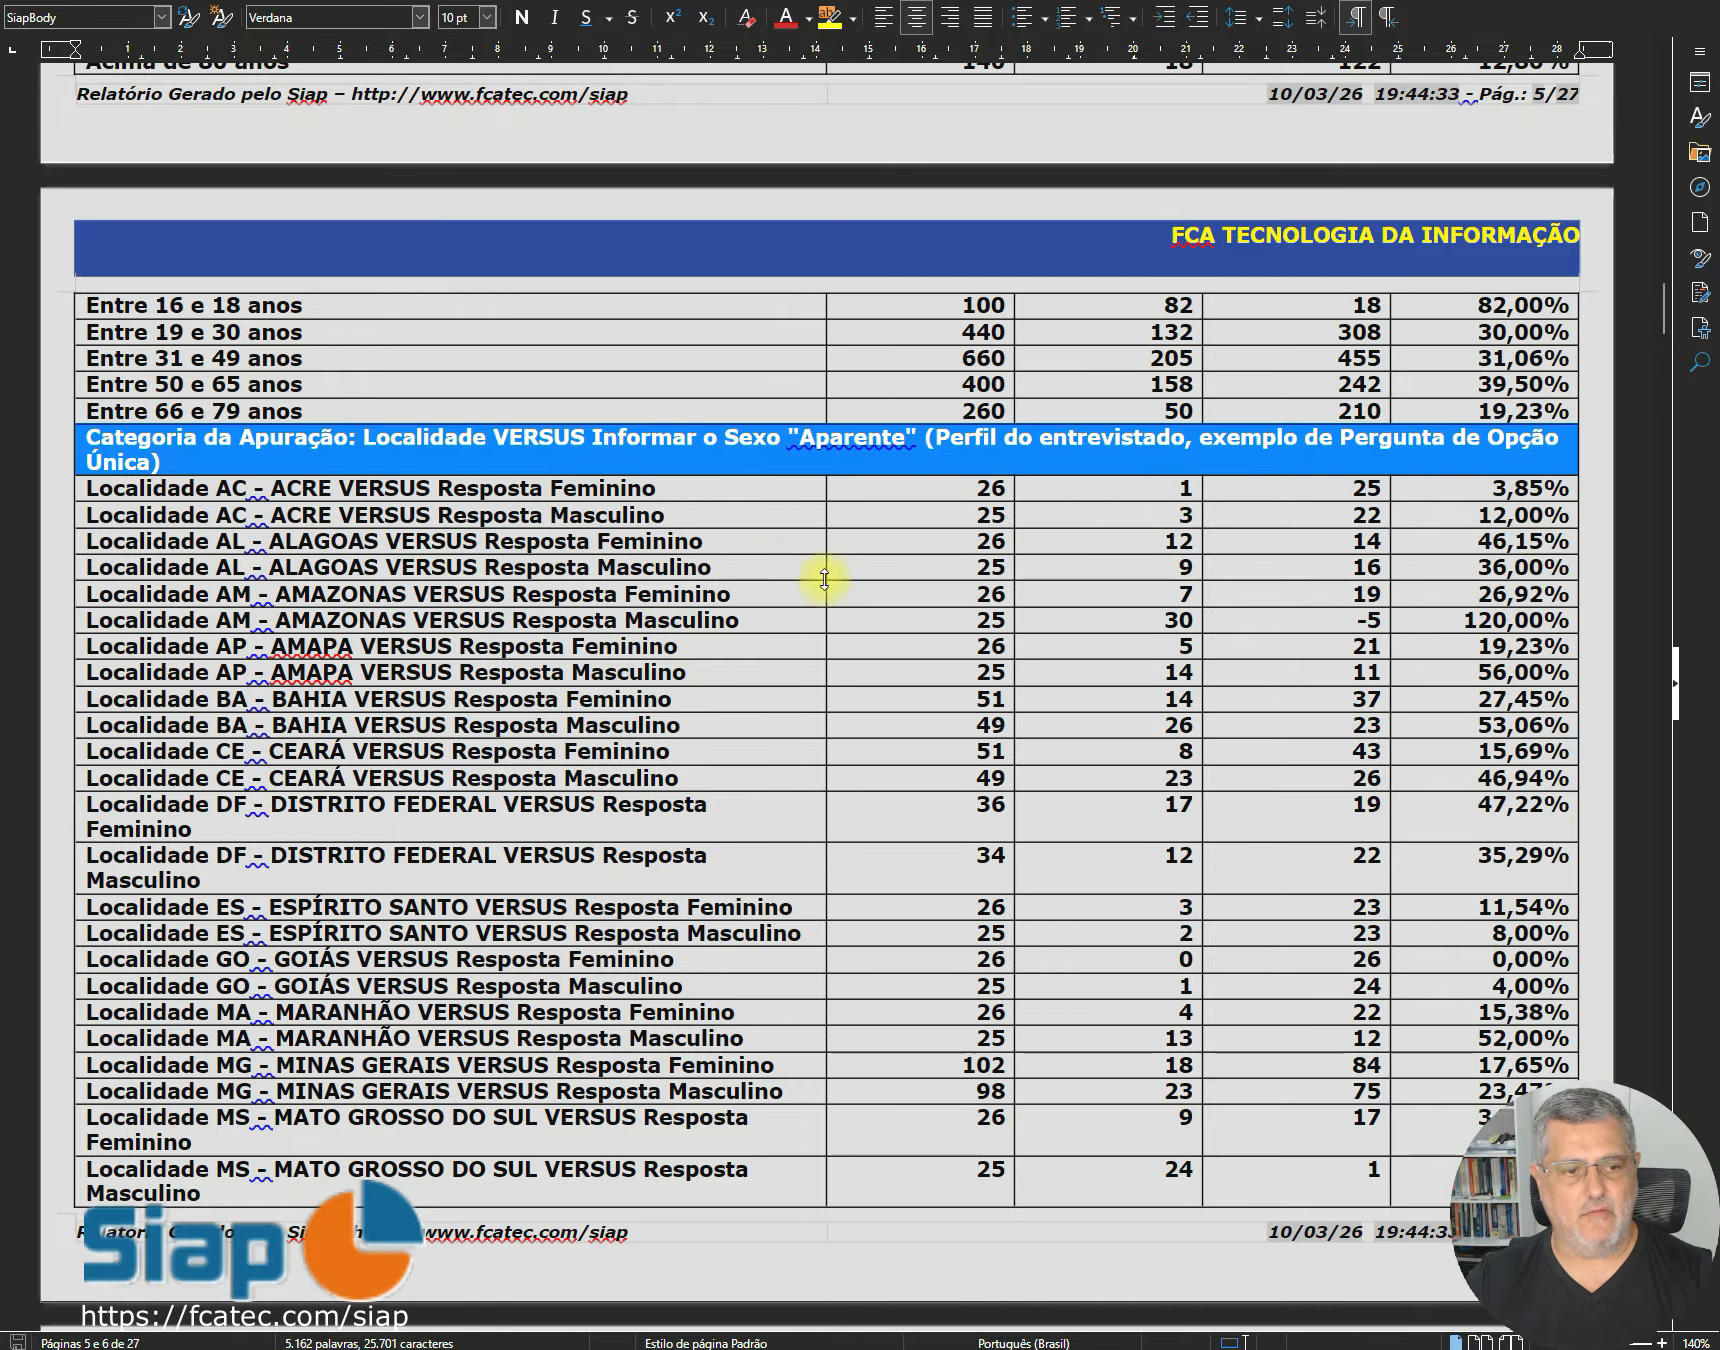
{"action": "scroll", "coordinate": [795, 729], "scroll_direction": "down", "scroll_amount": 8}
{"action": "scroll", "coordinate": [796, 731], "scroll_direction": "down", "scroll_amount": 20}
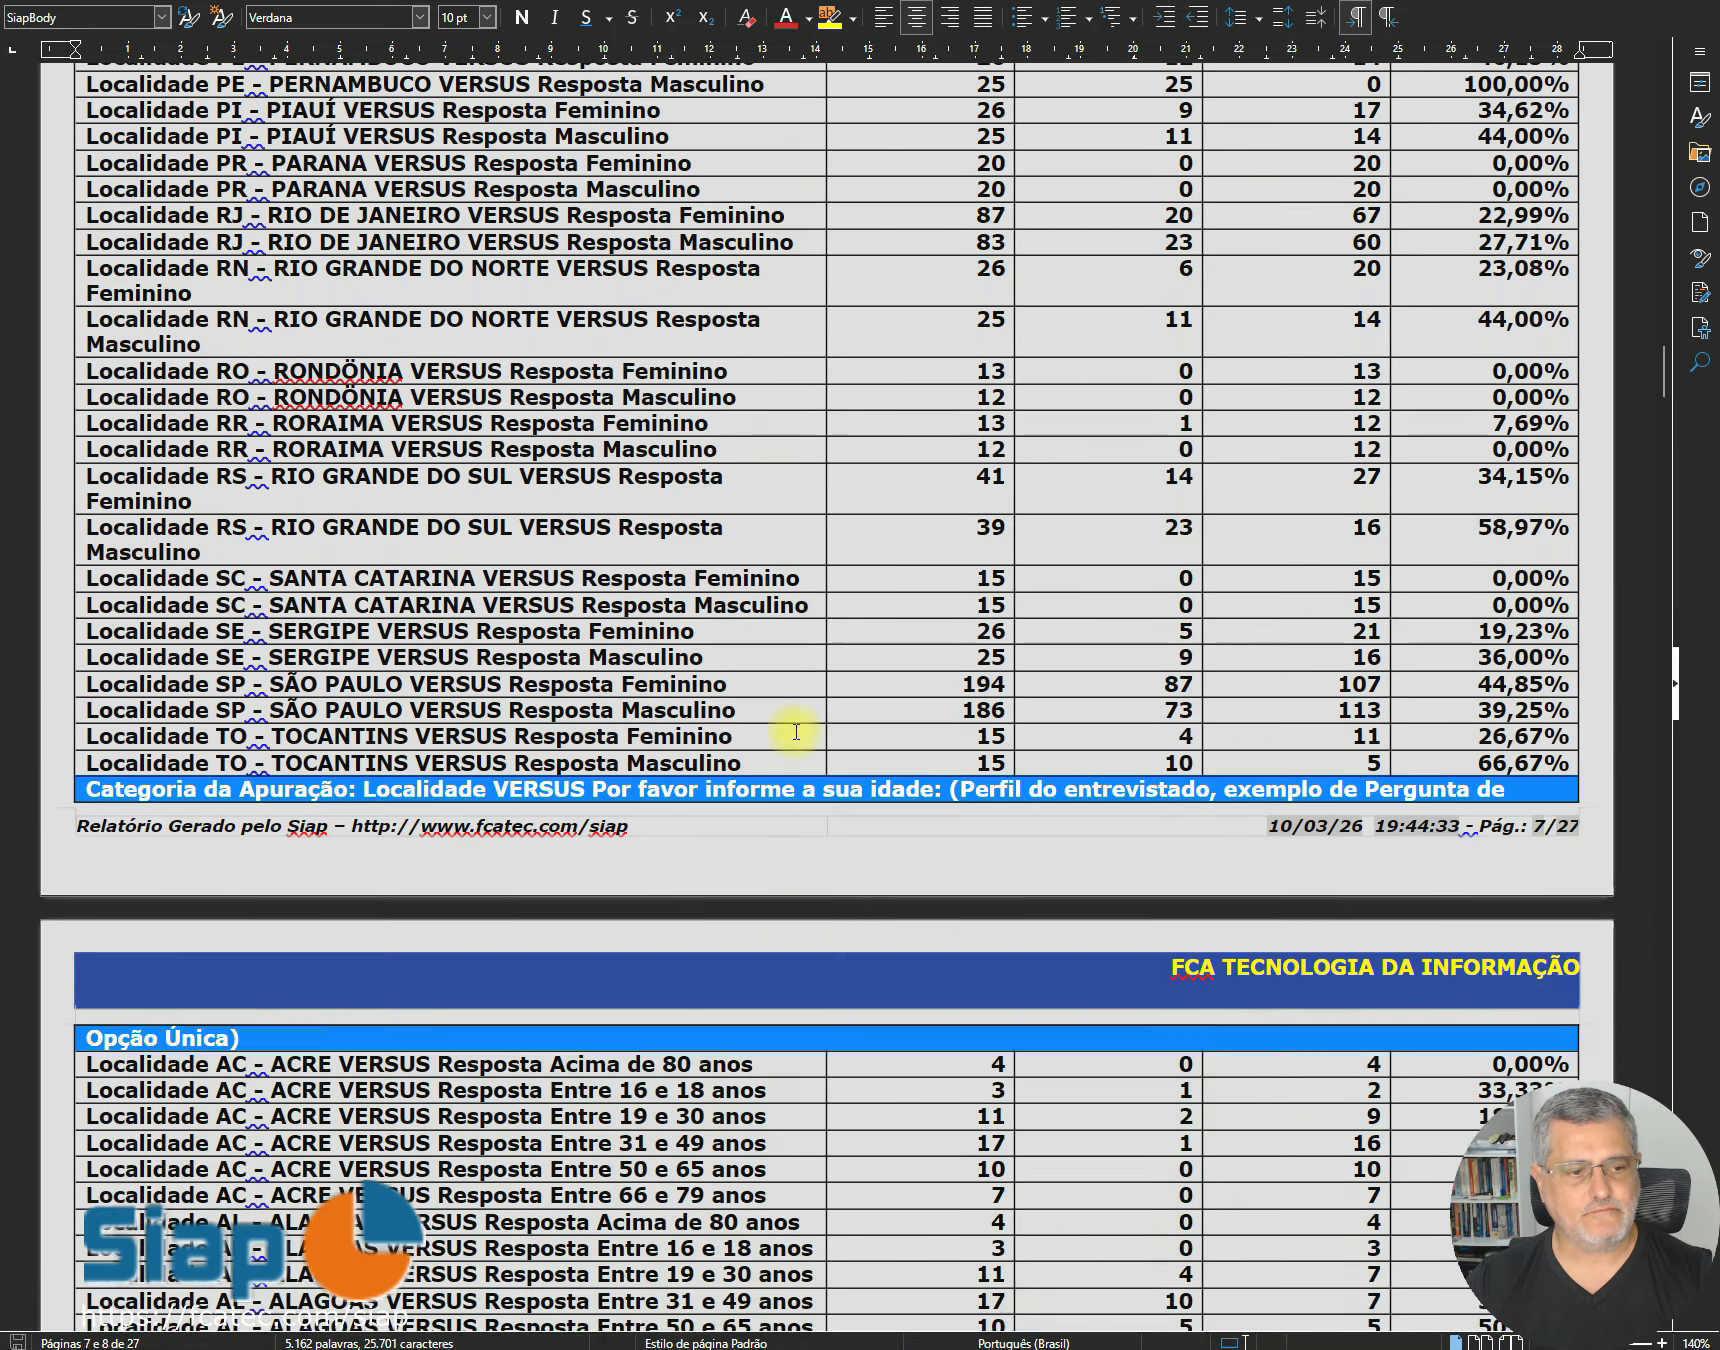
Step: Examine the locality-by-age quotas in the generated report, from Acre onward through the following states
{"action": "scroll", "coordinate": [797, 868], "scroll_direction": "down", "scroll_amount": 3}
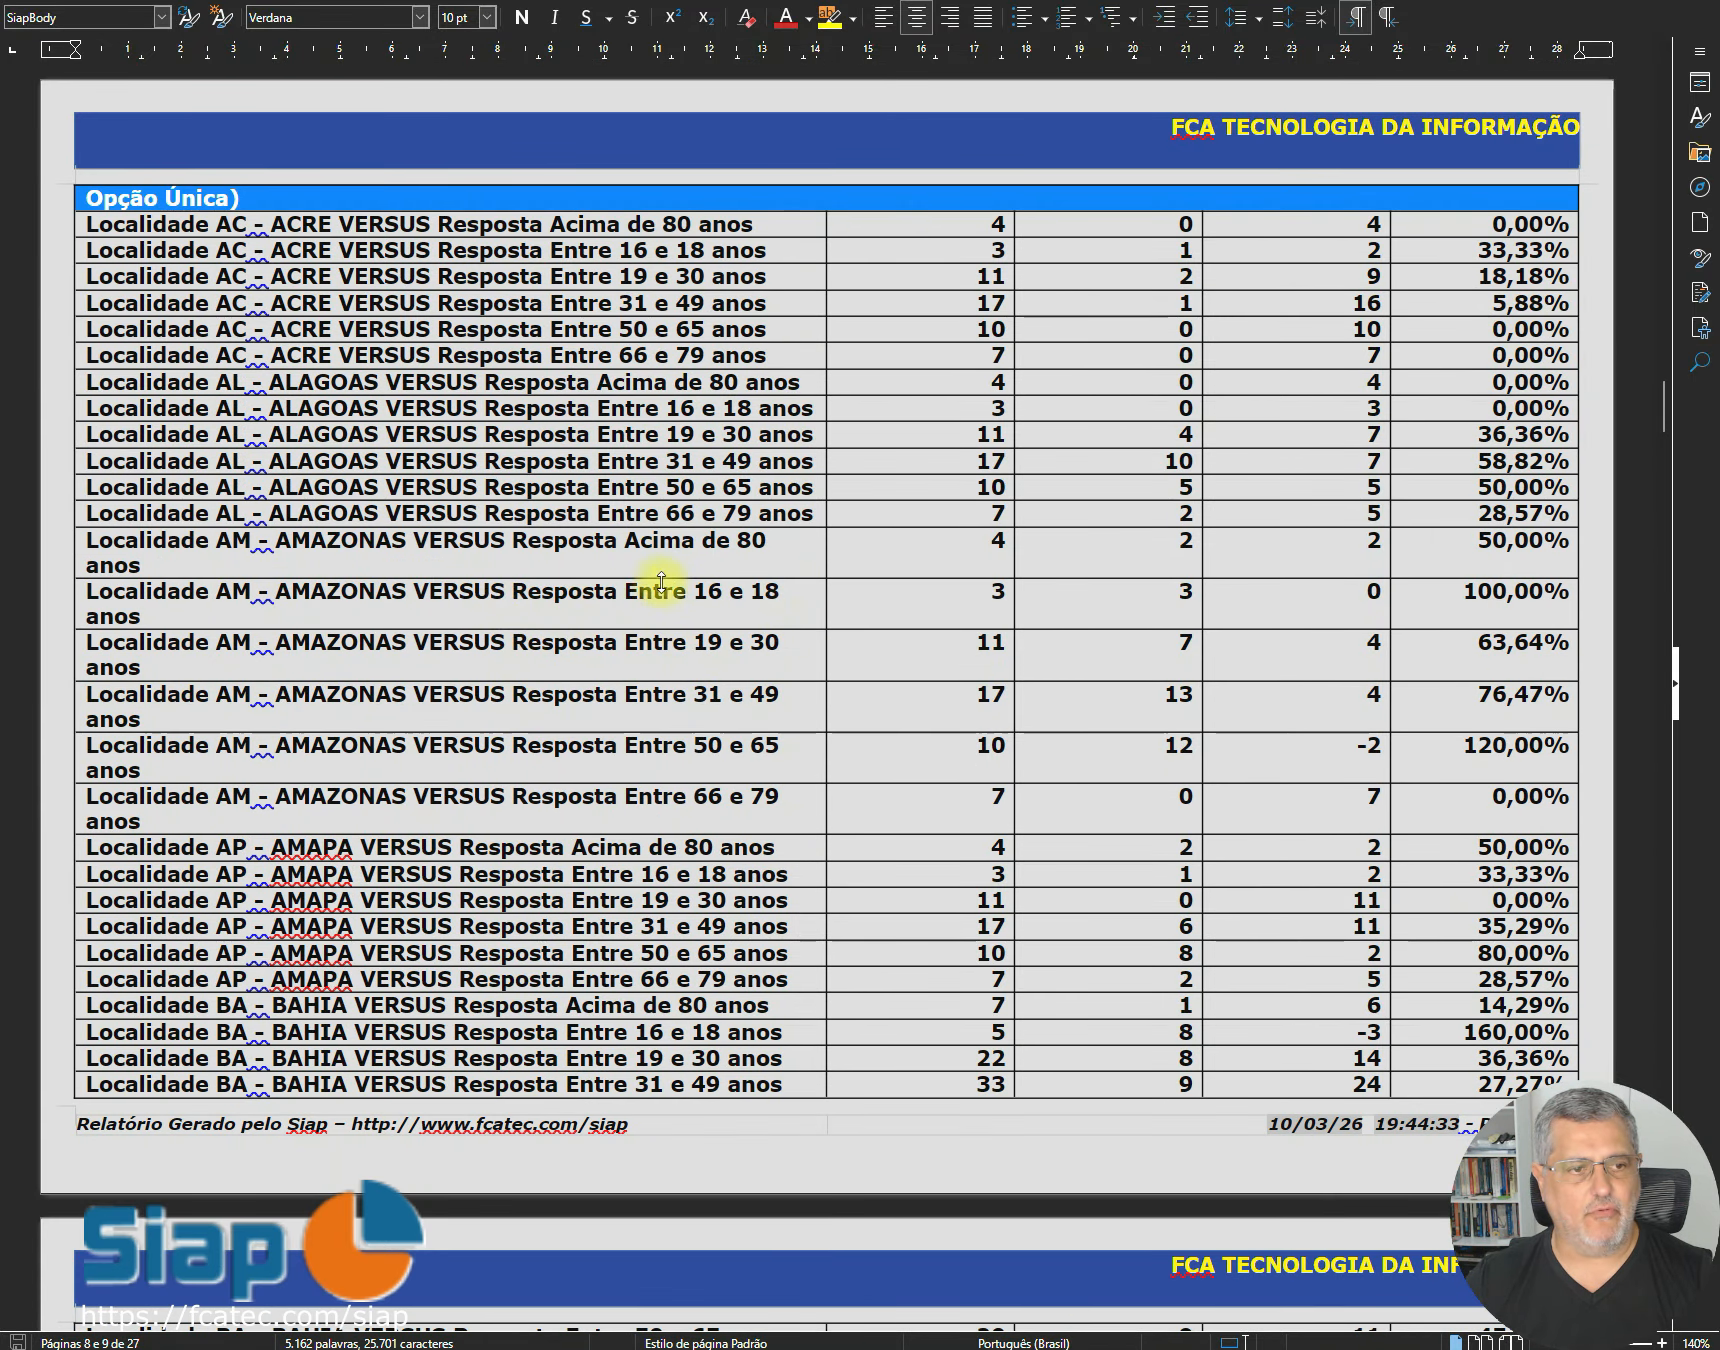
{"action": "scroll", "coordinate": [1305, 425], "scroll_direction": "down", "scroll_amount": 15}
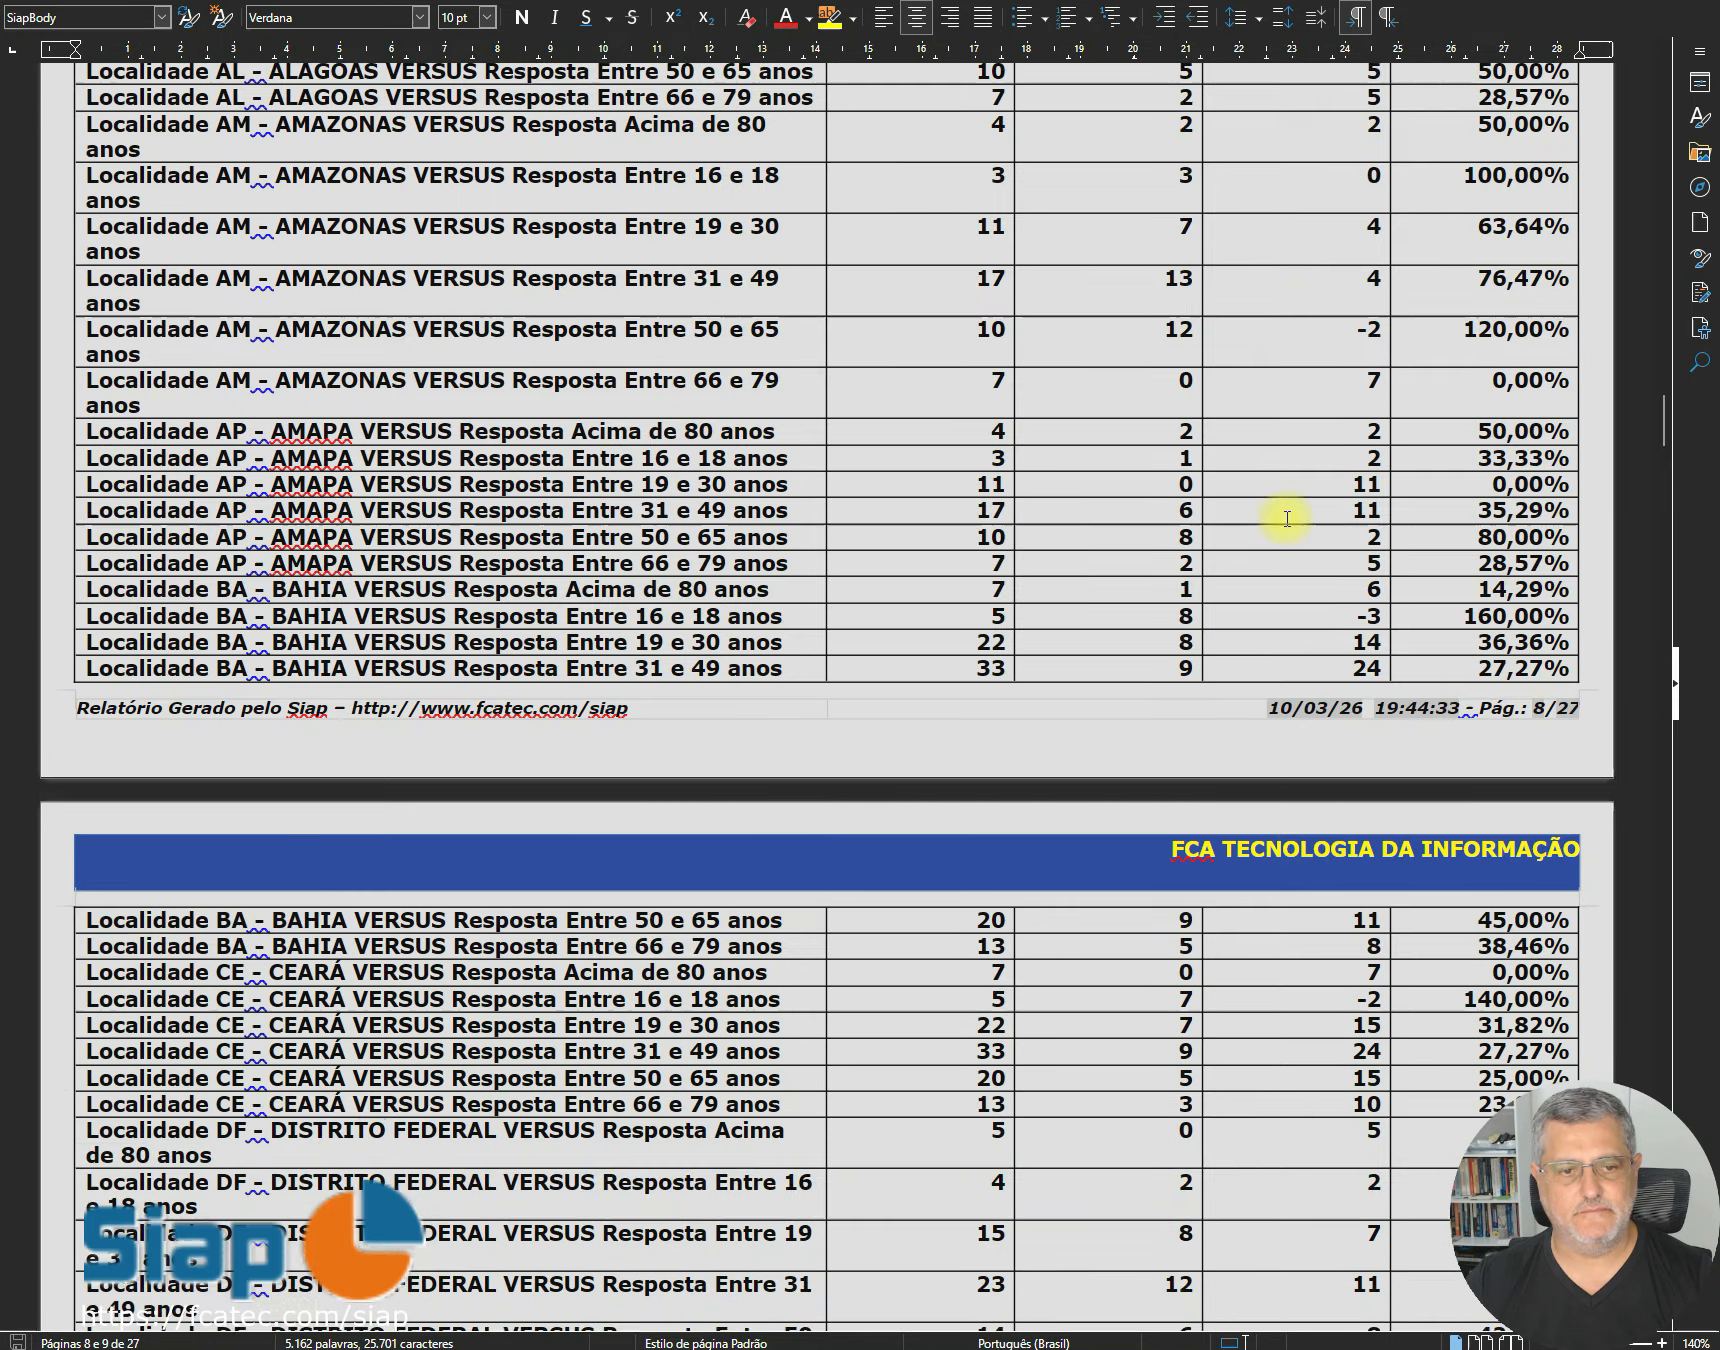
{"action": "scroll", "coordinate": [1329, 594], "scroll_direction": "down", "scroll_amount": 13}
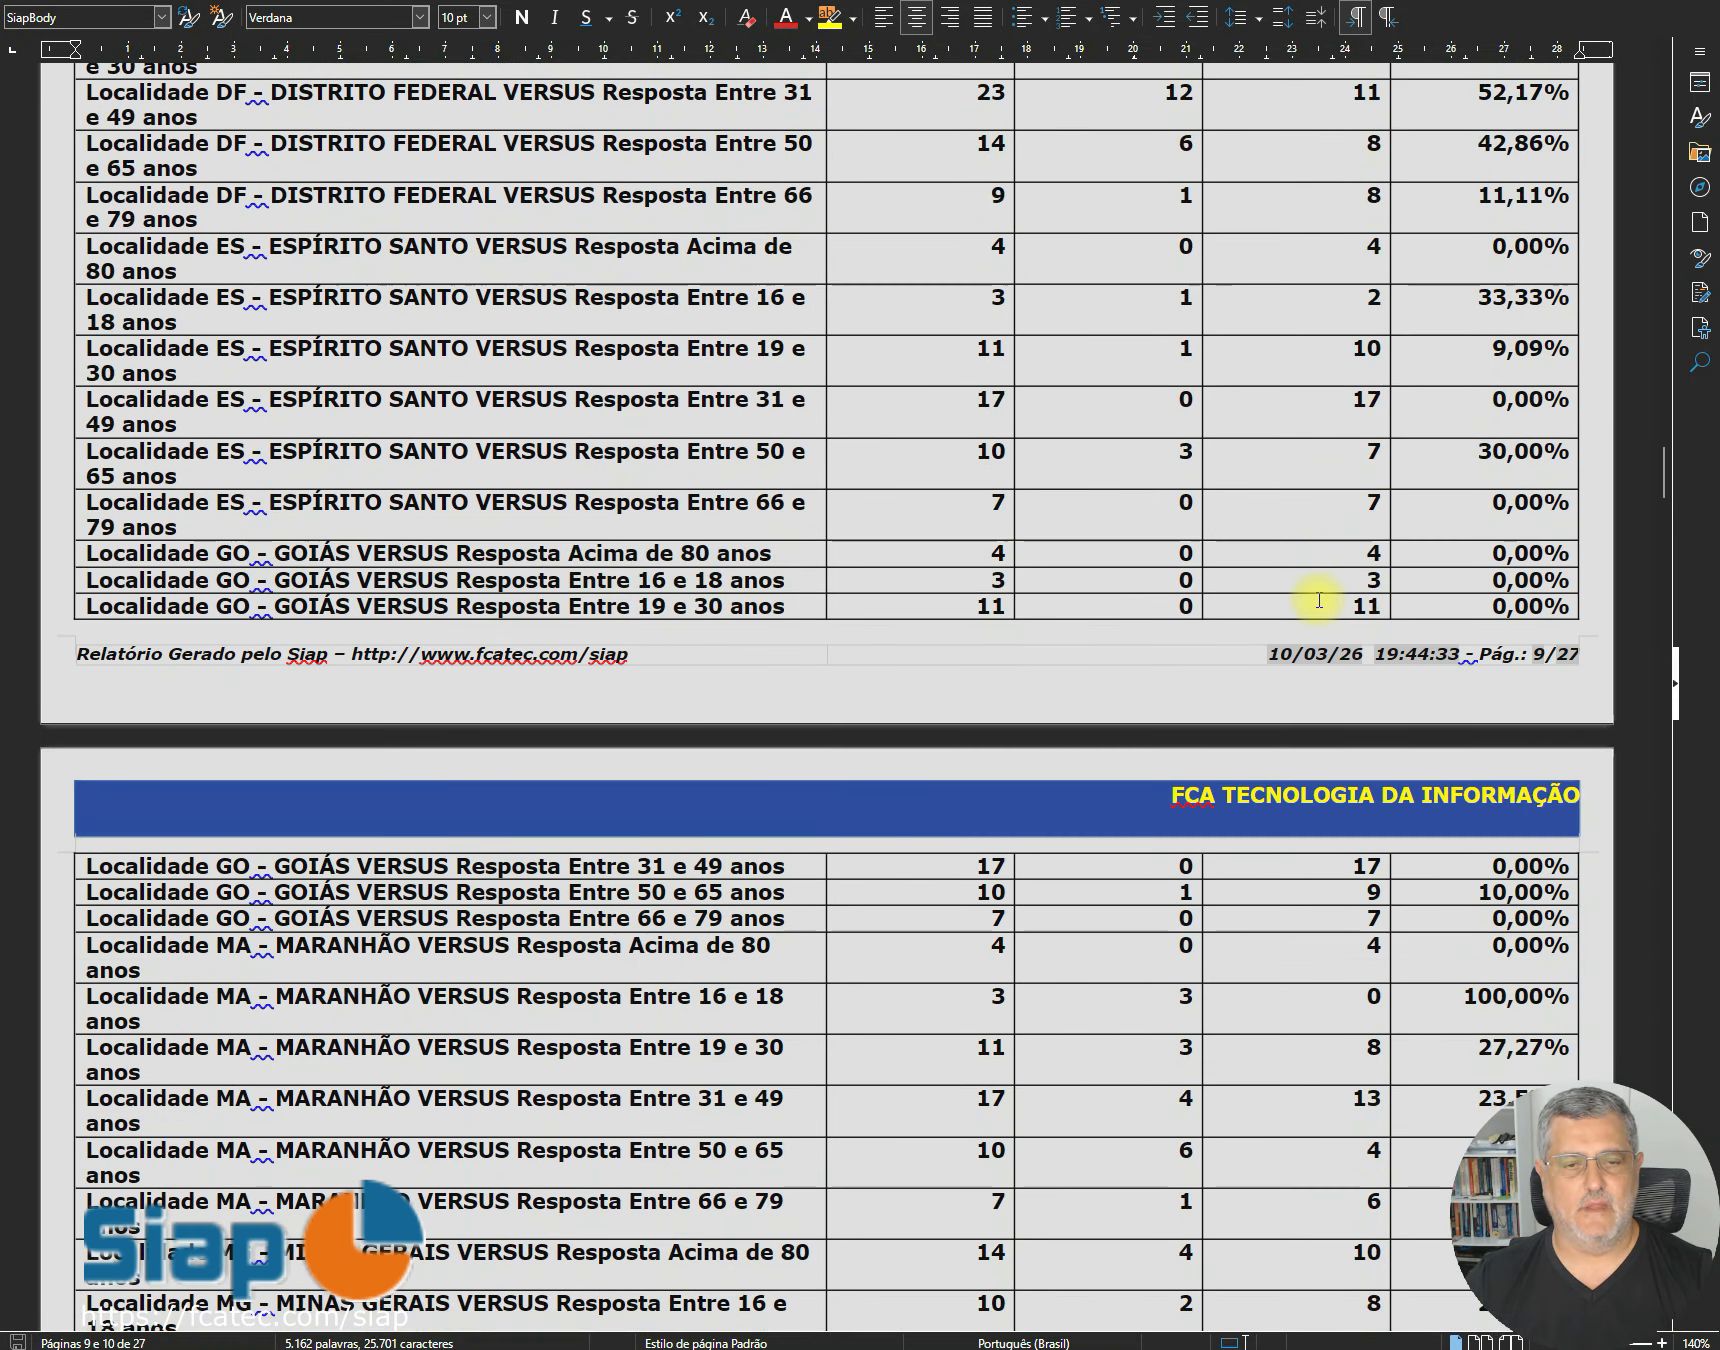
{"action": "scroll", "coordinate": [1287, 598], "scroll_direction": "down", "scroll_amount": 12}
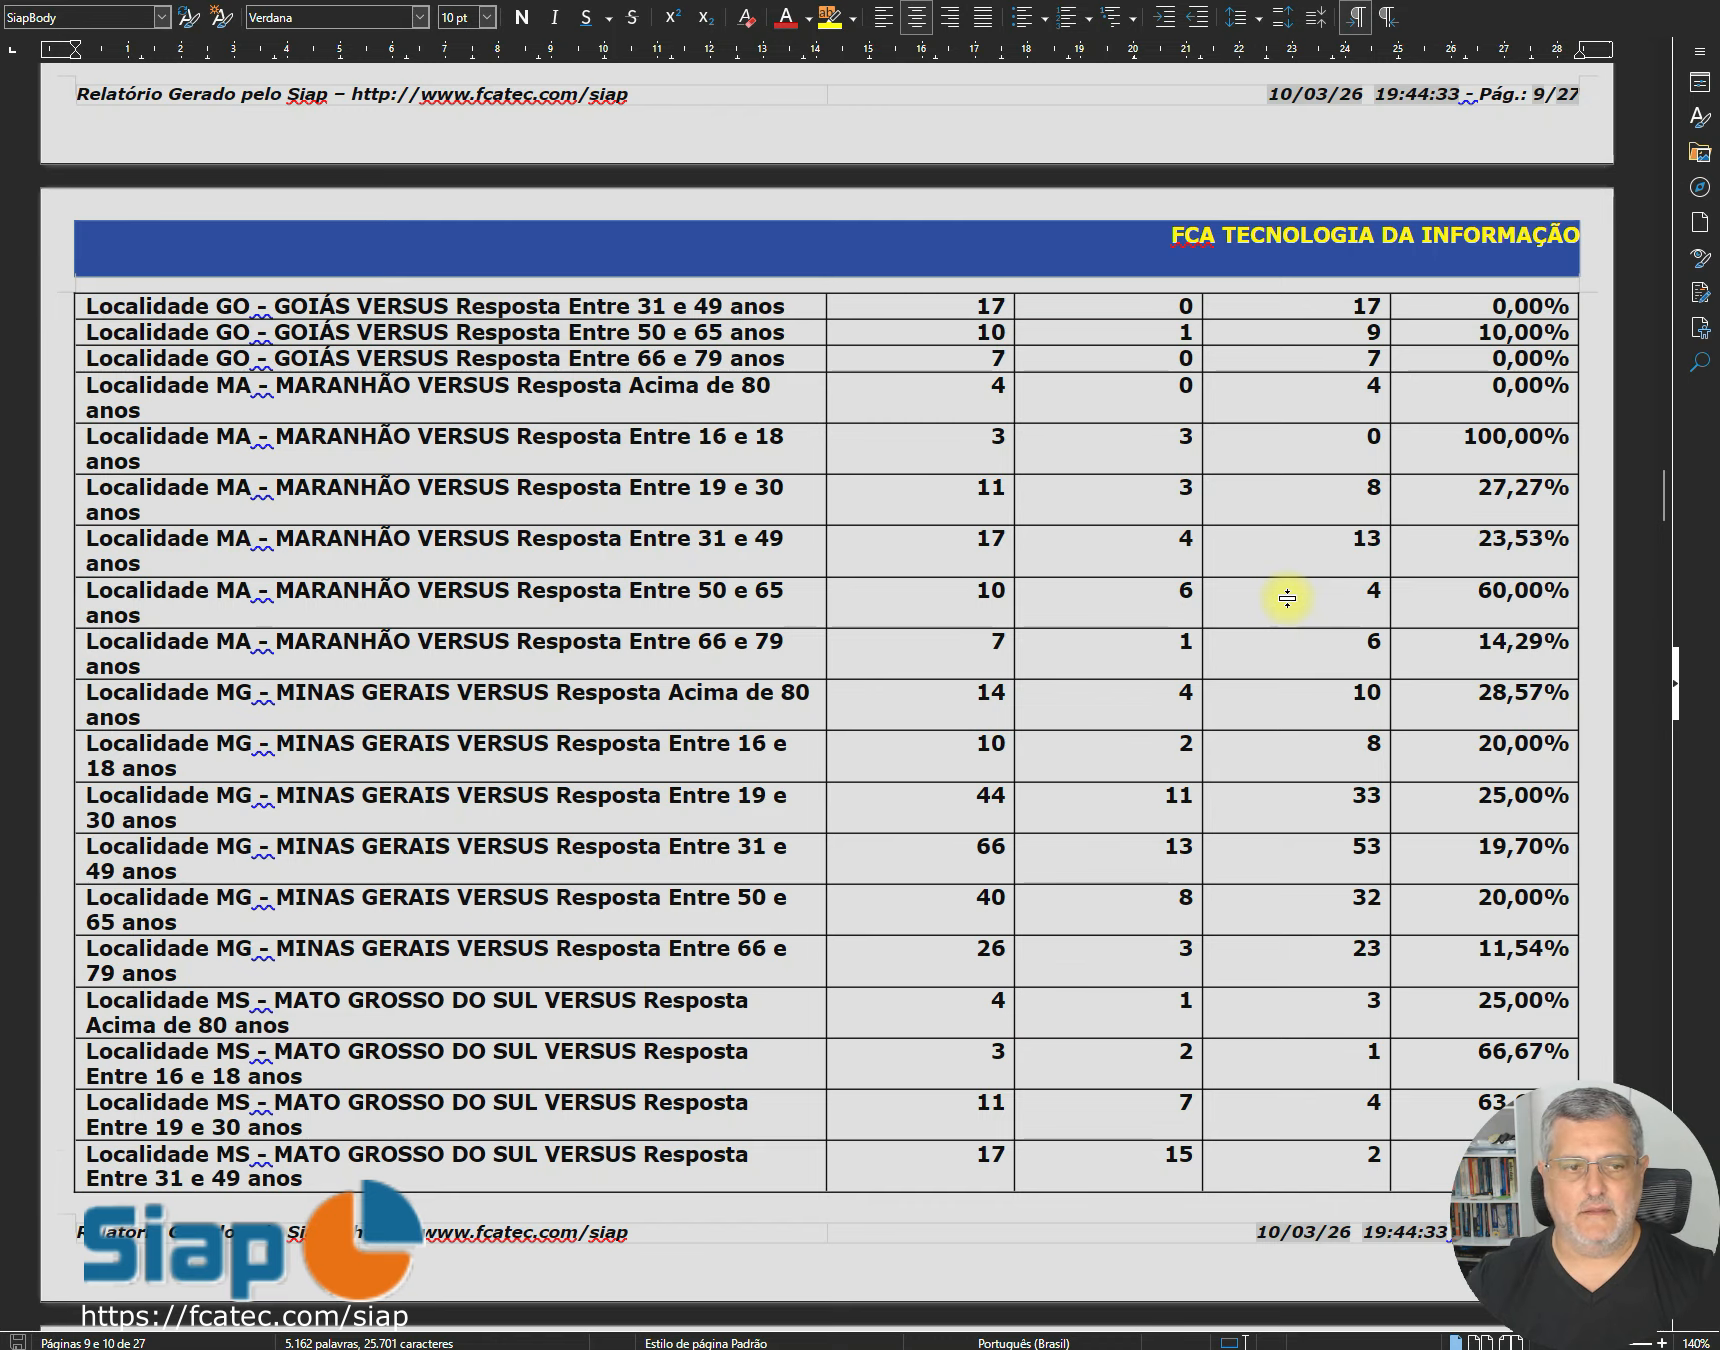
{"action": "scroll", "coordinate": [1287, 598], "scroll_direction": "down", "scroll_amount": 1}
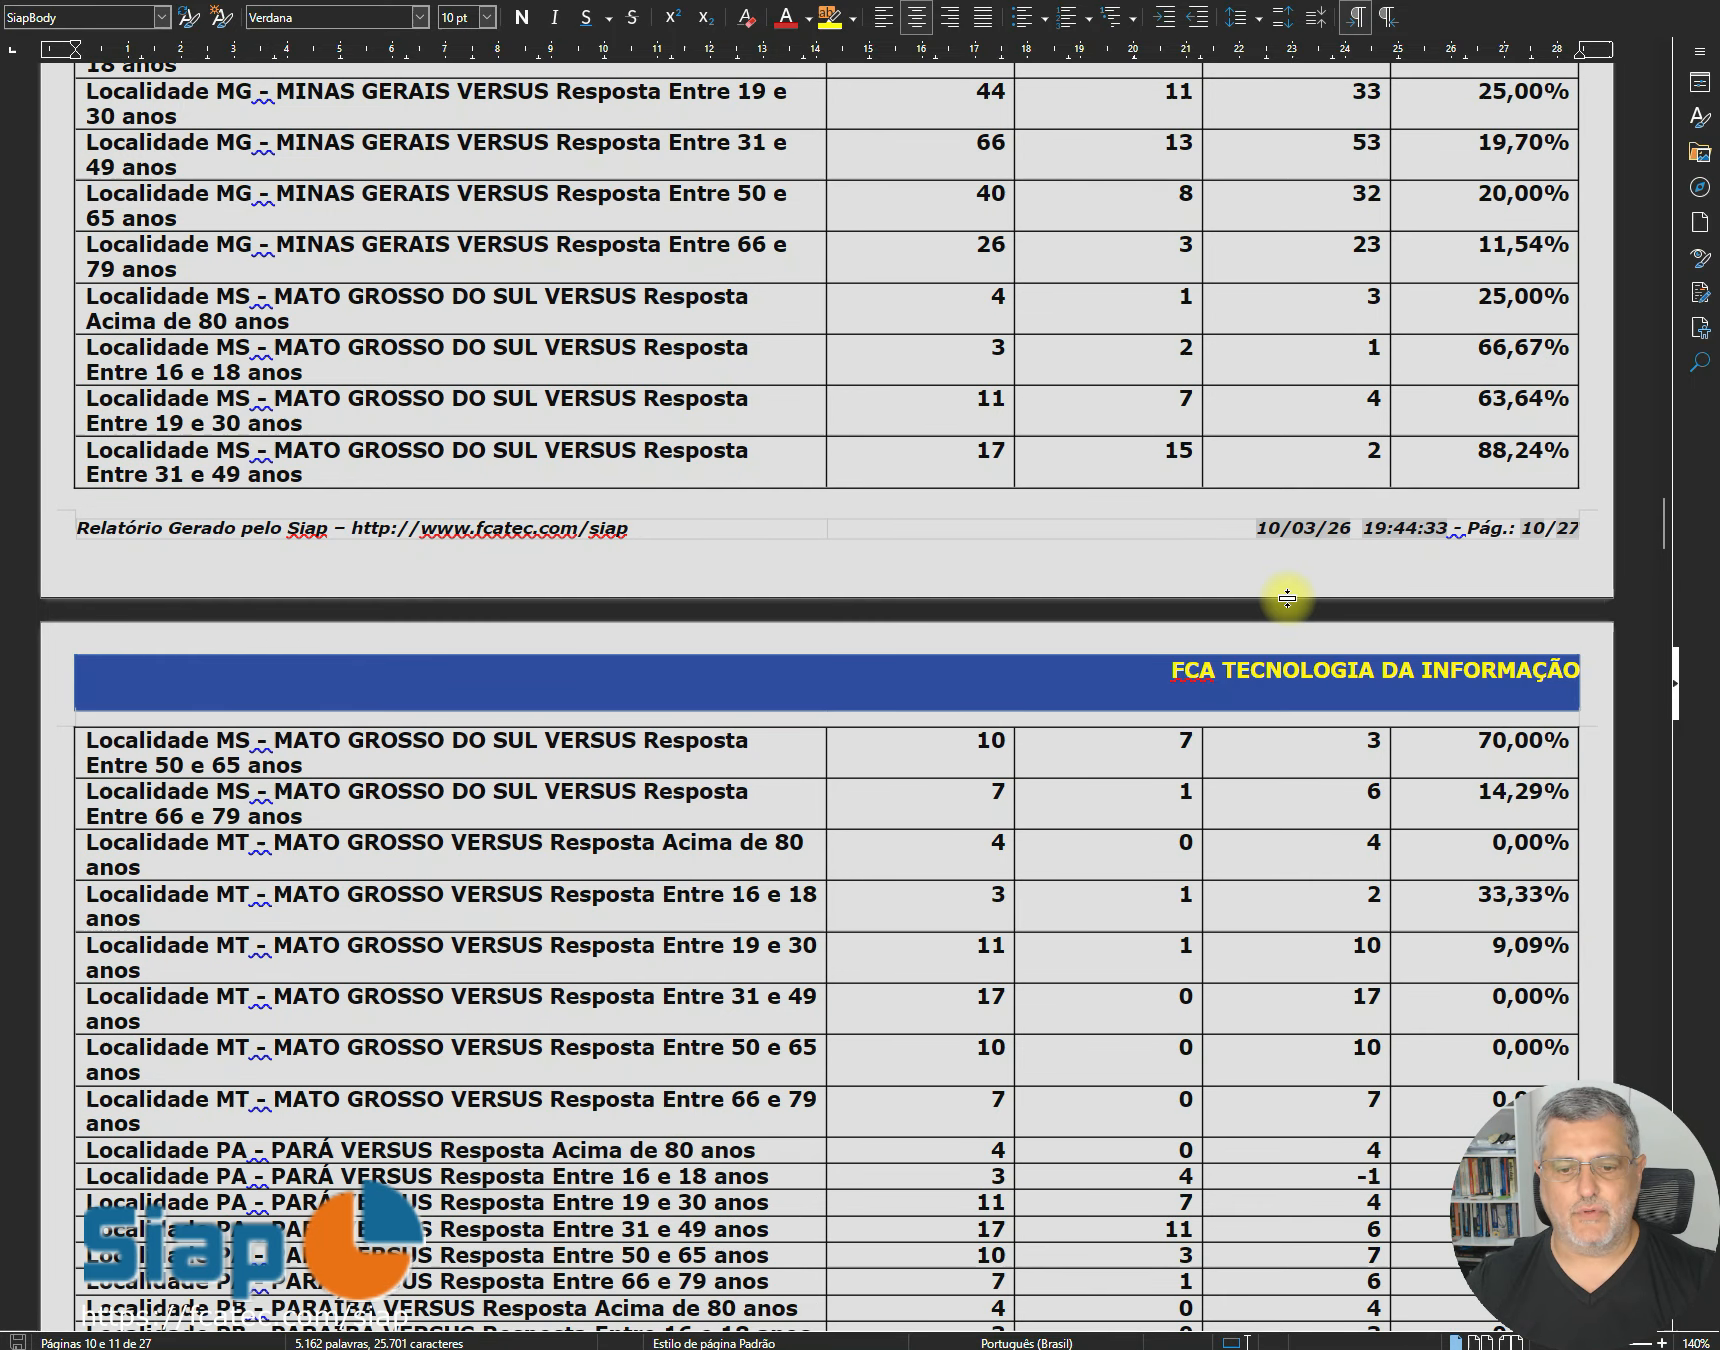